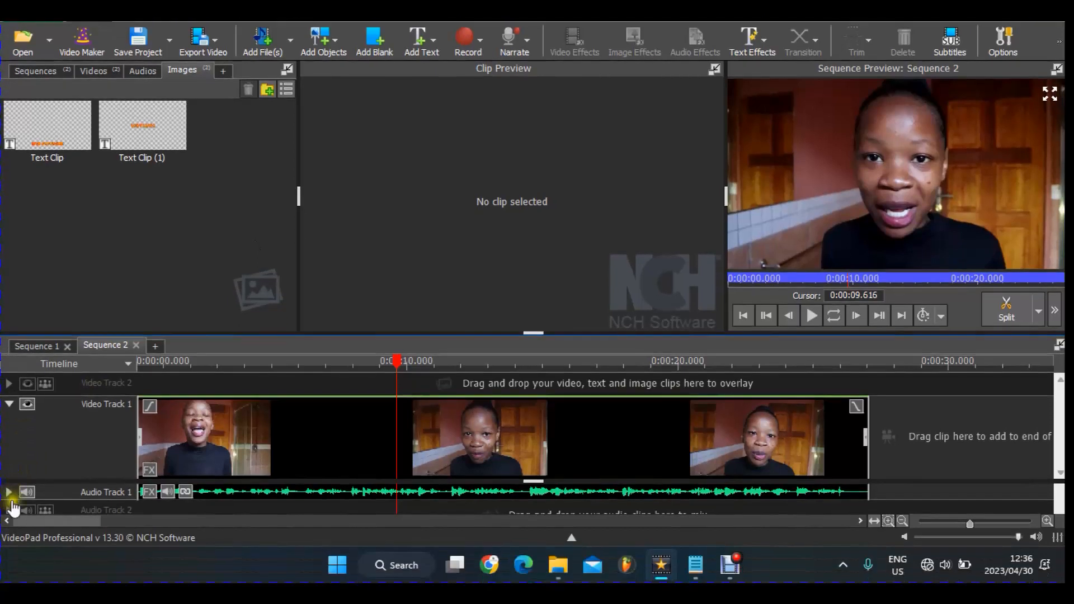
# - Expand and heighten Audio Track 1, then load the MVI_6084.MP4 audio into Clip Preview
pyautogui.click(9, 492)
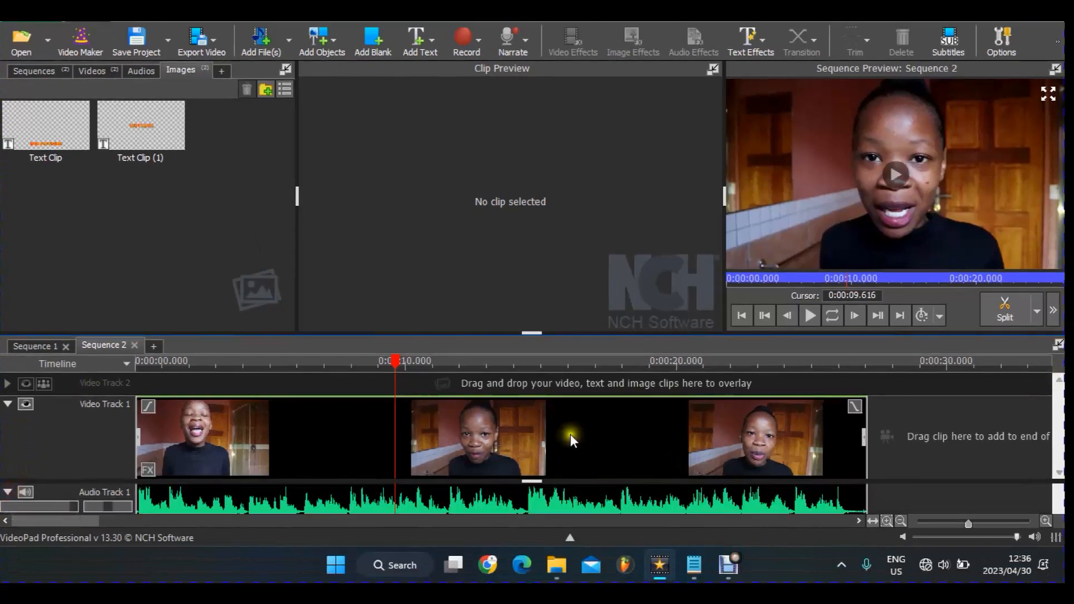
pyautogui.moveTo(534, 482); pyautogui.dragTo(537, 429)
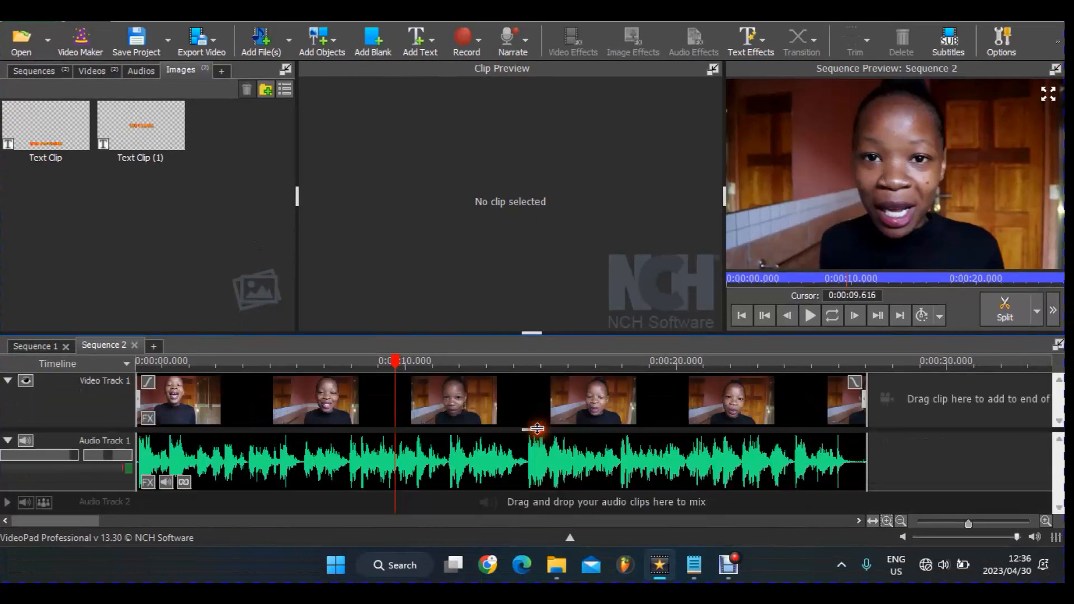
pyautogui.click(414, 456)
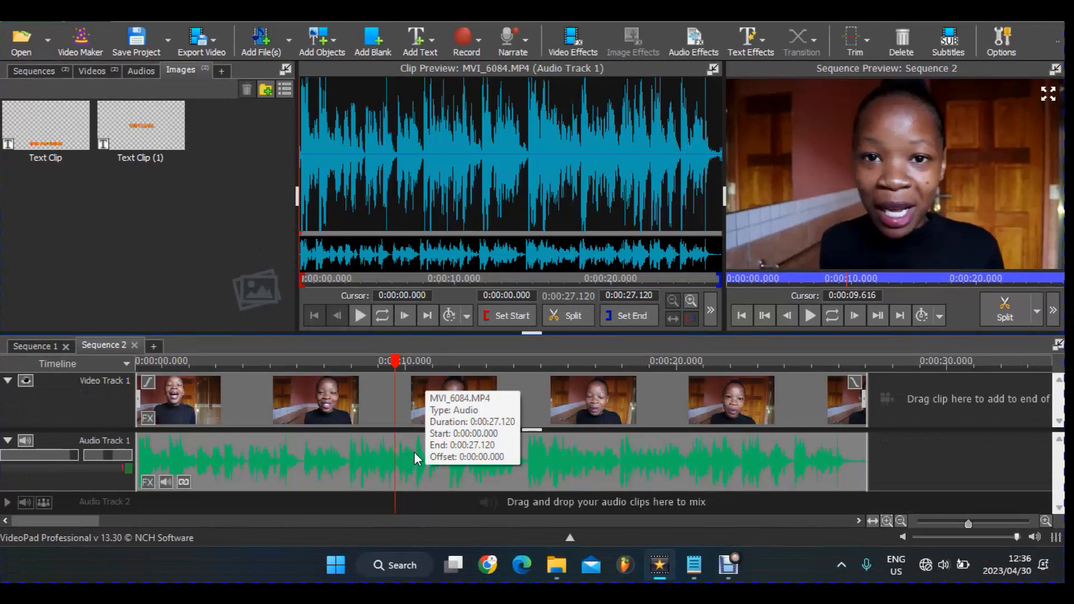
# - Preview the sequence's ending, then drag the end volume point down to fade out at 0:00:27.120
pyautogui.click(828, 364)
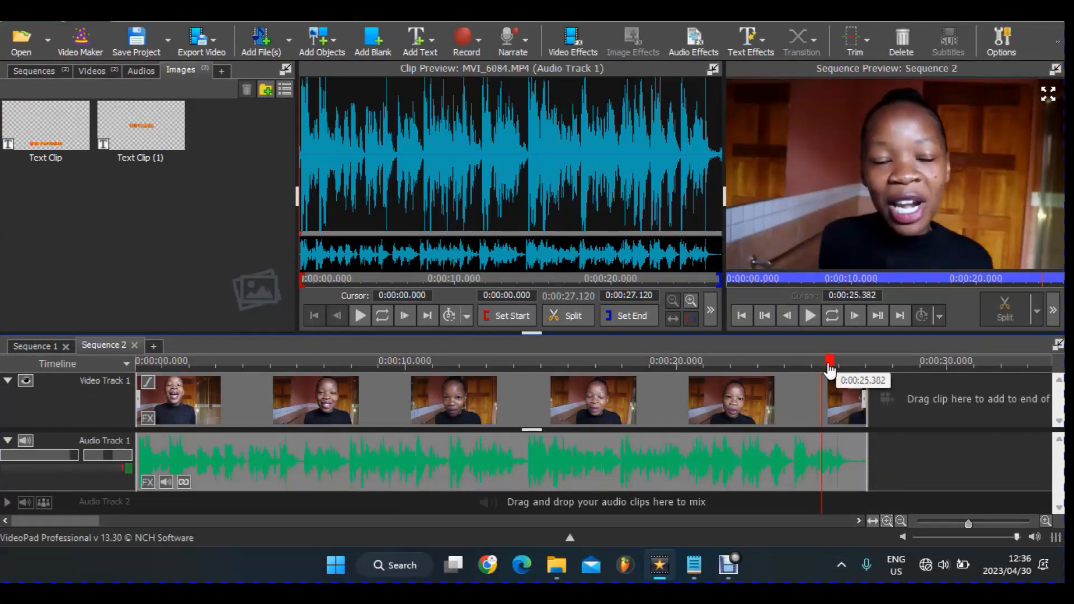
pyautogui.press('space')
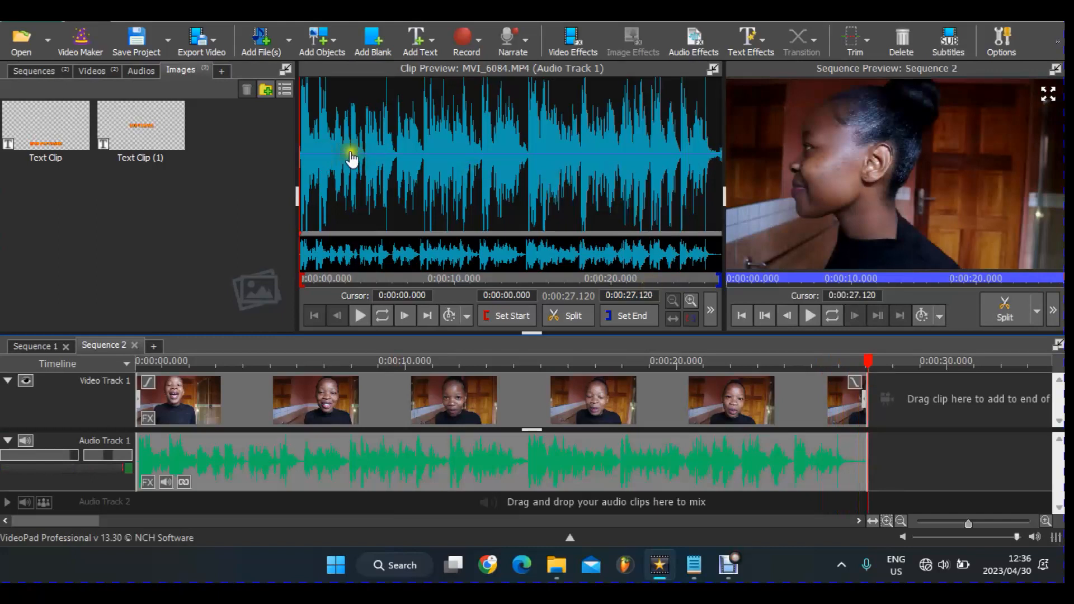
pyautogui.click(672, 155)
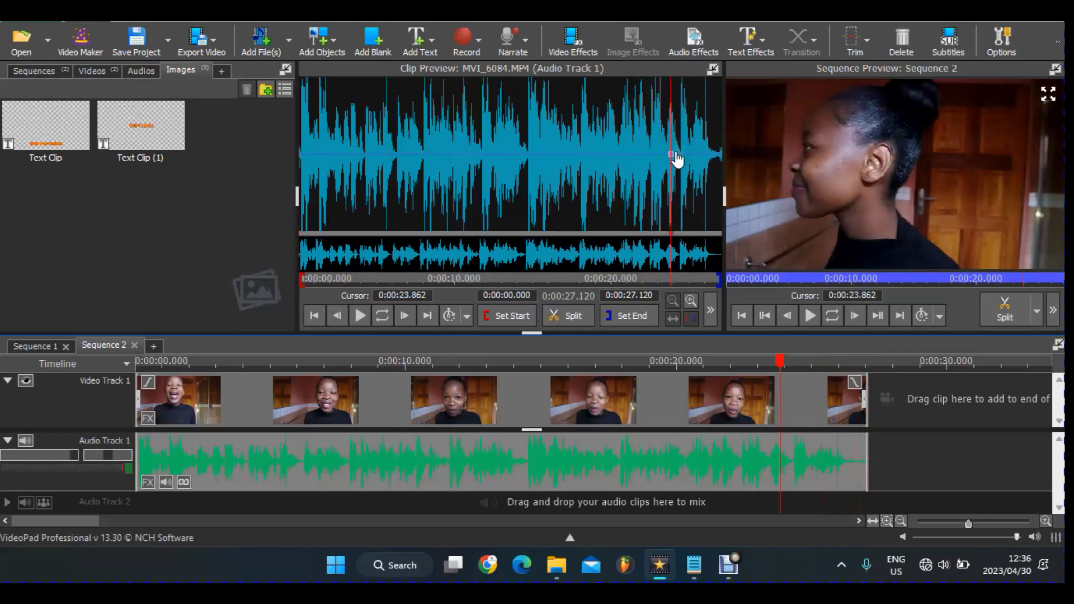
pyautogui.click(721, 154)
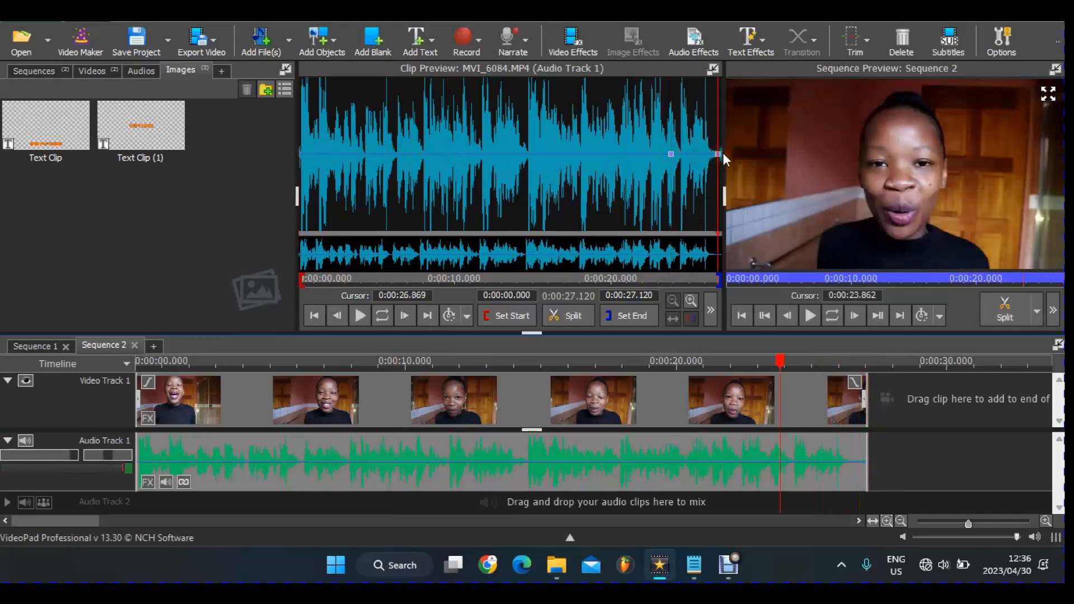
pyautogui.moveTo(723, 153); pyautogui.dragTo(734, 195)
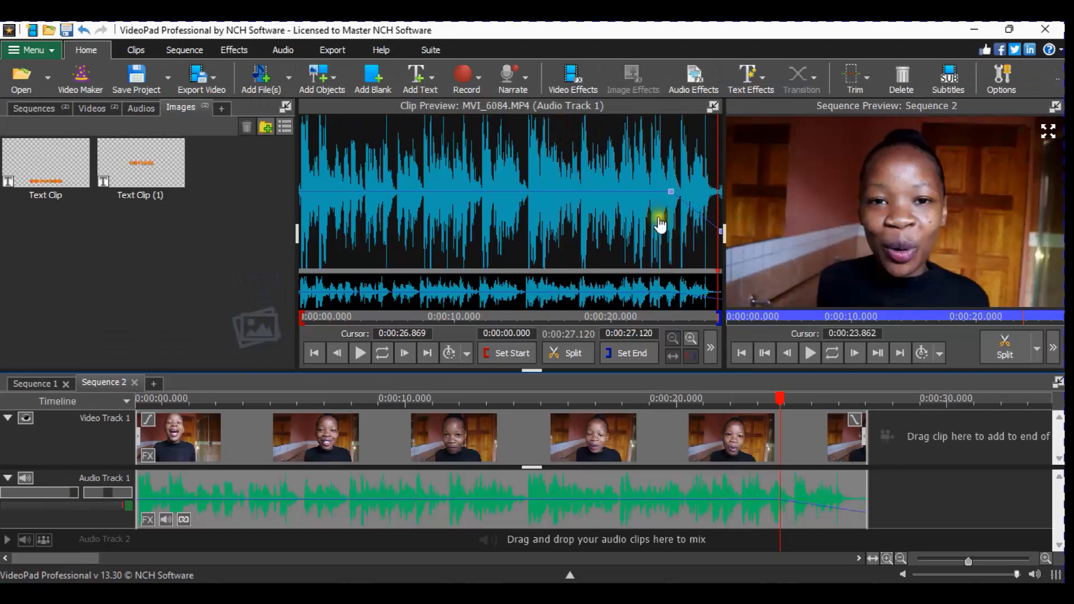
# - Play the sequence from about 0:00:05.7, park the playhead near 6 seconds, and magnify the clip waveform
pyautogui.click(661, 317)
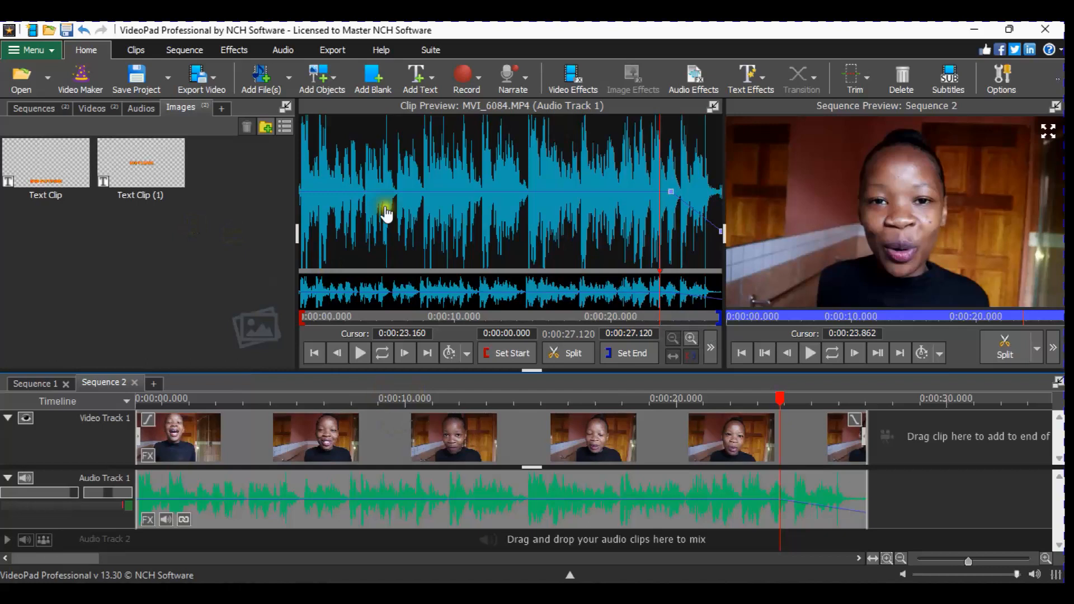
pyautogui.click(388, 321)
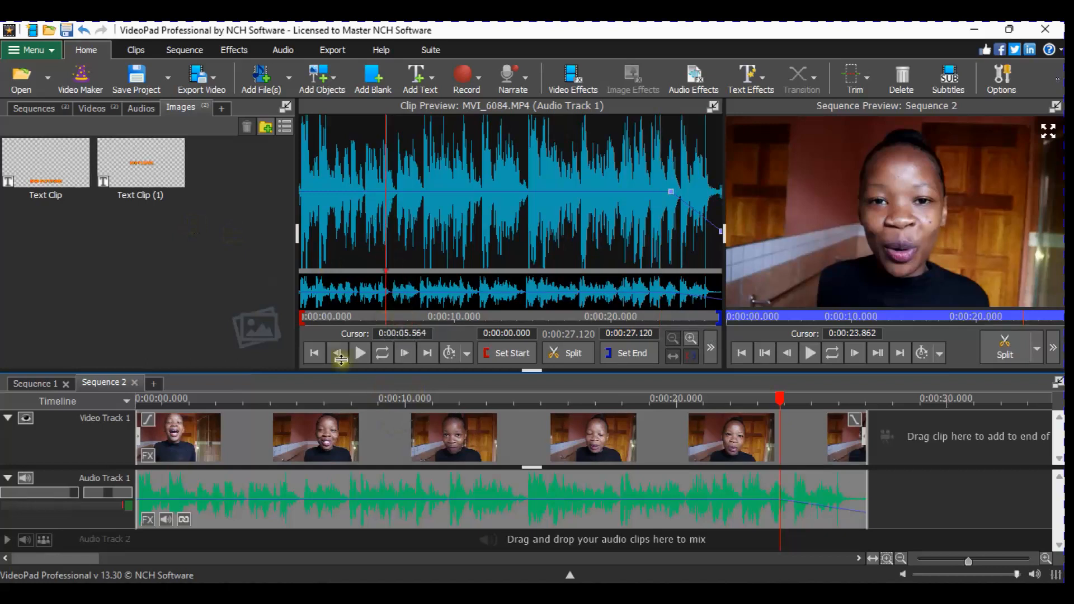
pyautogui.click(289, 394)
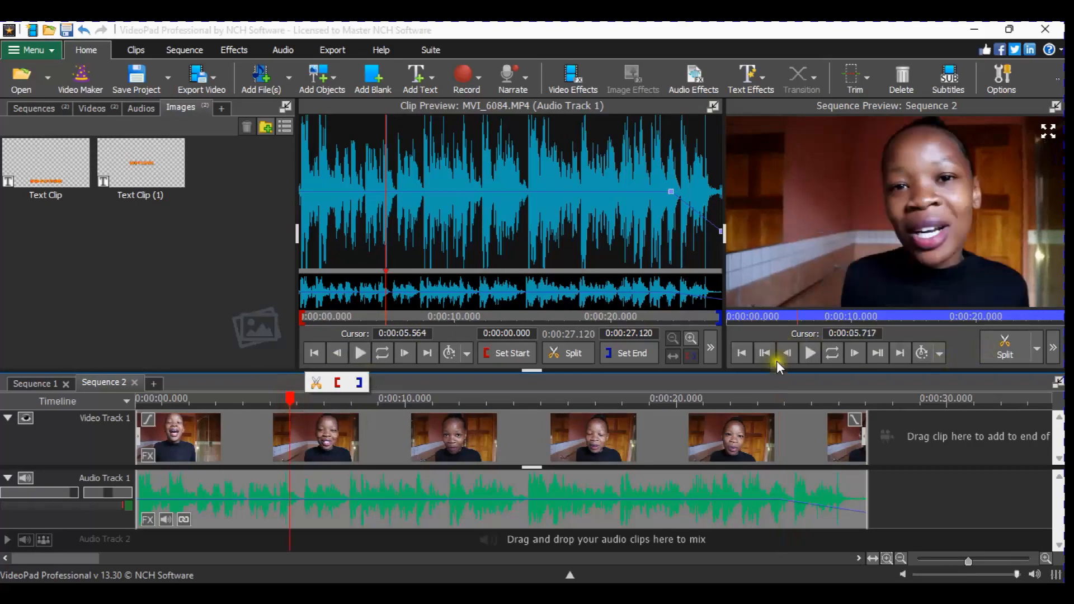
pyautogui.click(811, 358)
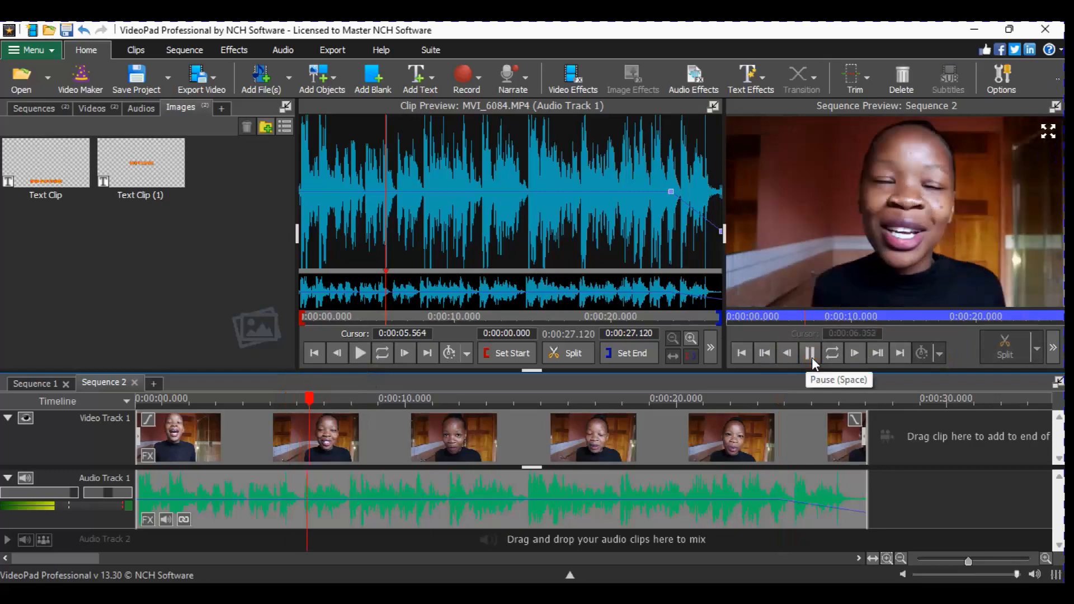
pyautogui.click(811, 358)
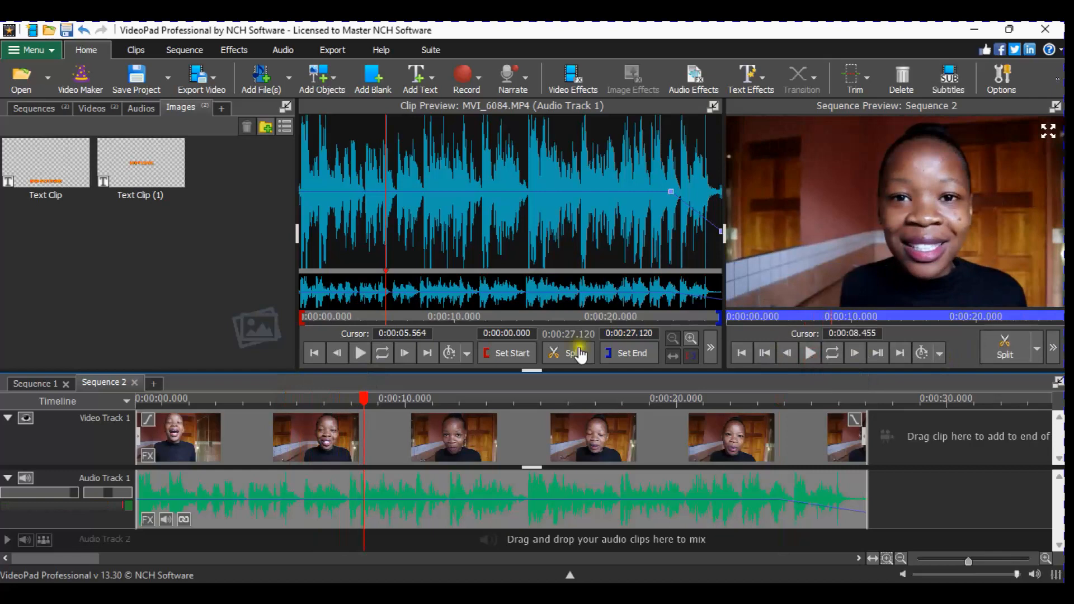
pyautogui.click(301, 405)
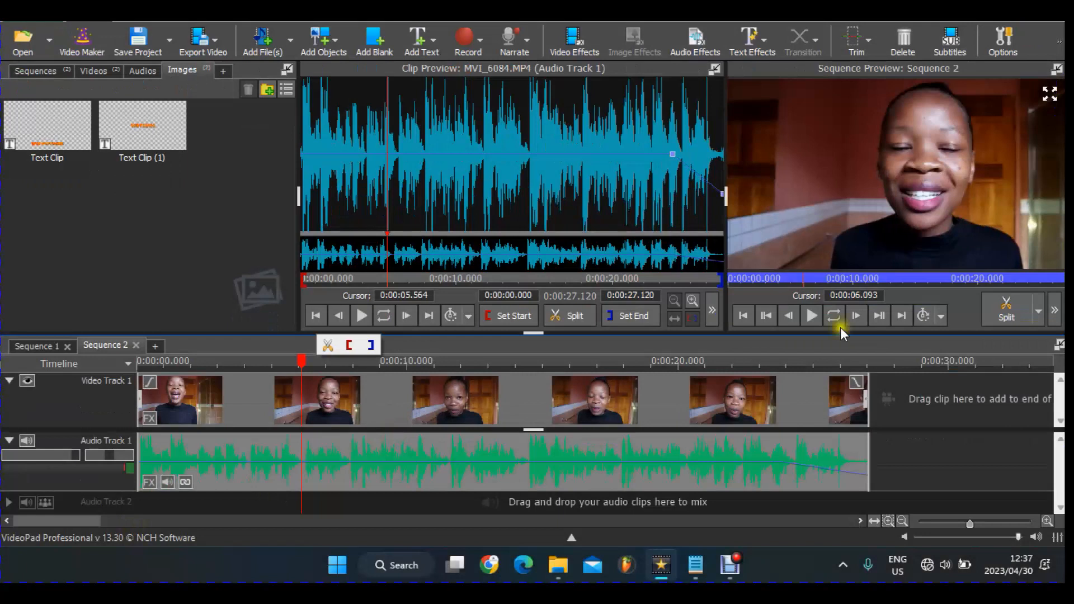
pyautogui.click(698, 301)
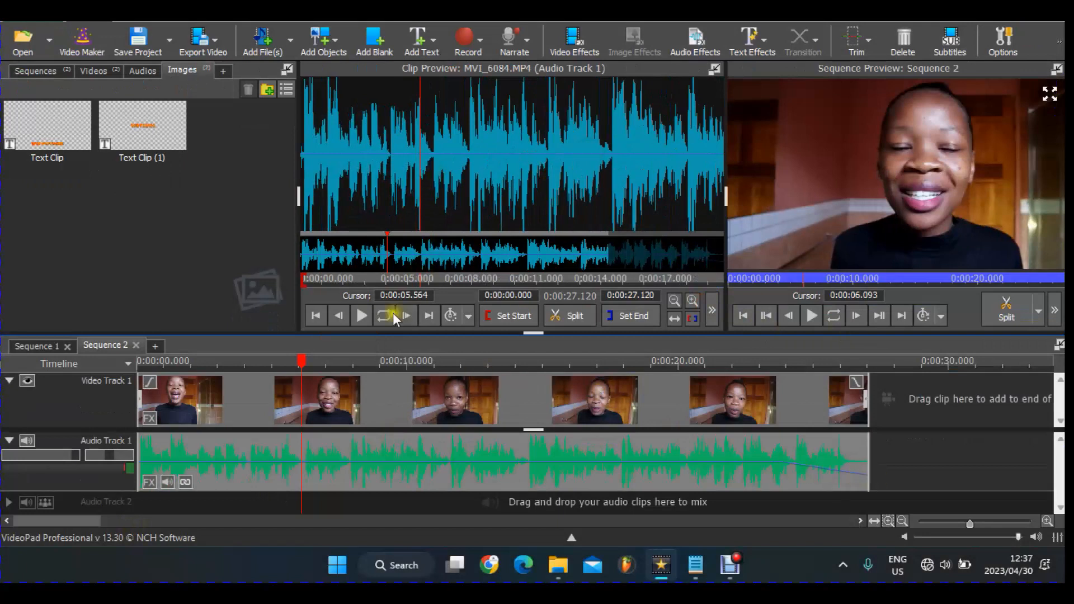
# - Zoom the waveform further and add volume points near 5.7, 5.9, 7.6 and 7.8 seconds
pyautogui.click(359, 313)
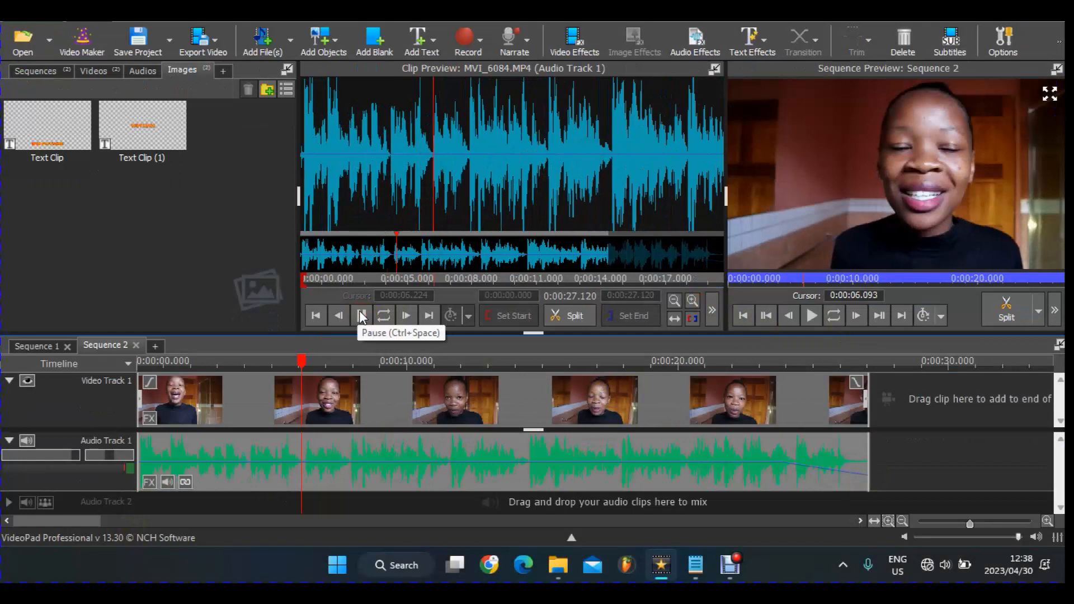
pyautogui.click(360, 314)
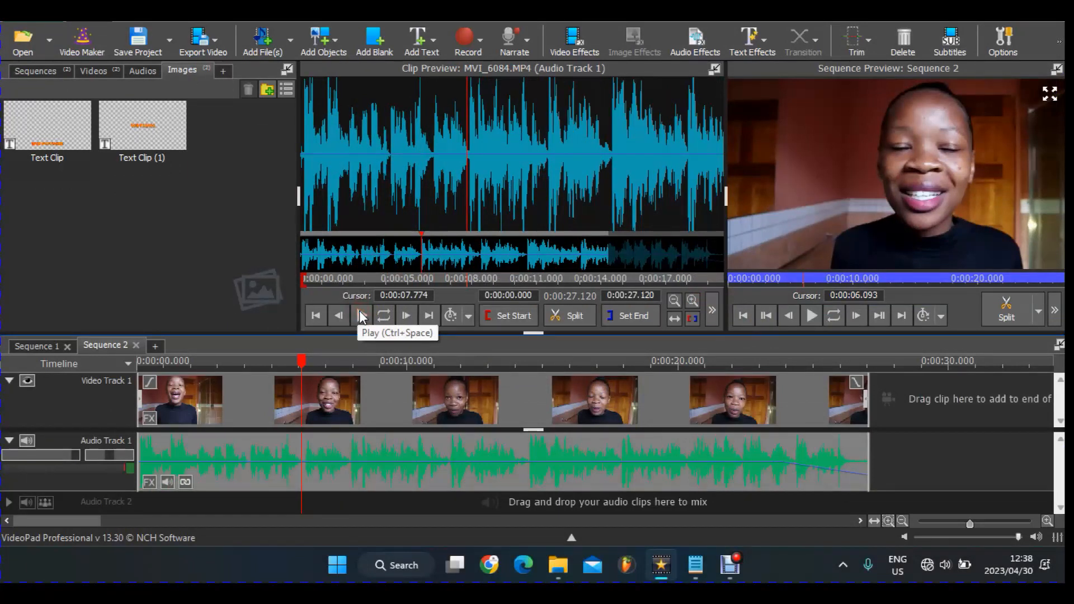
pyautogui.click(450, 159)
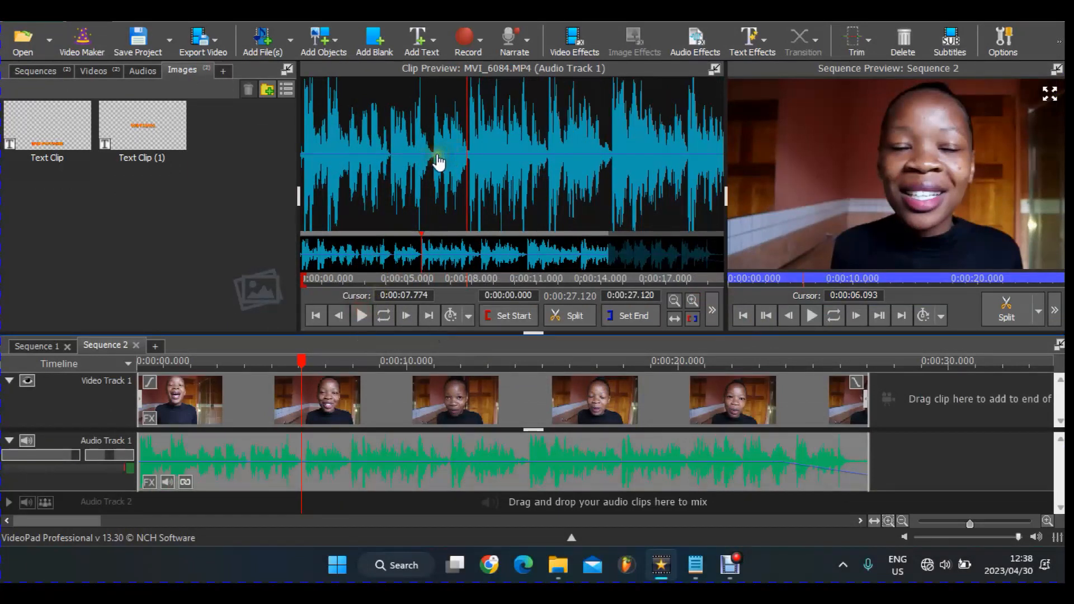
pyautogui.click(699, 301)
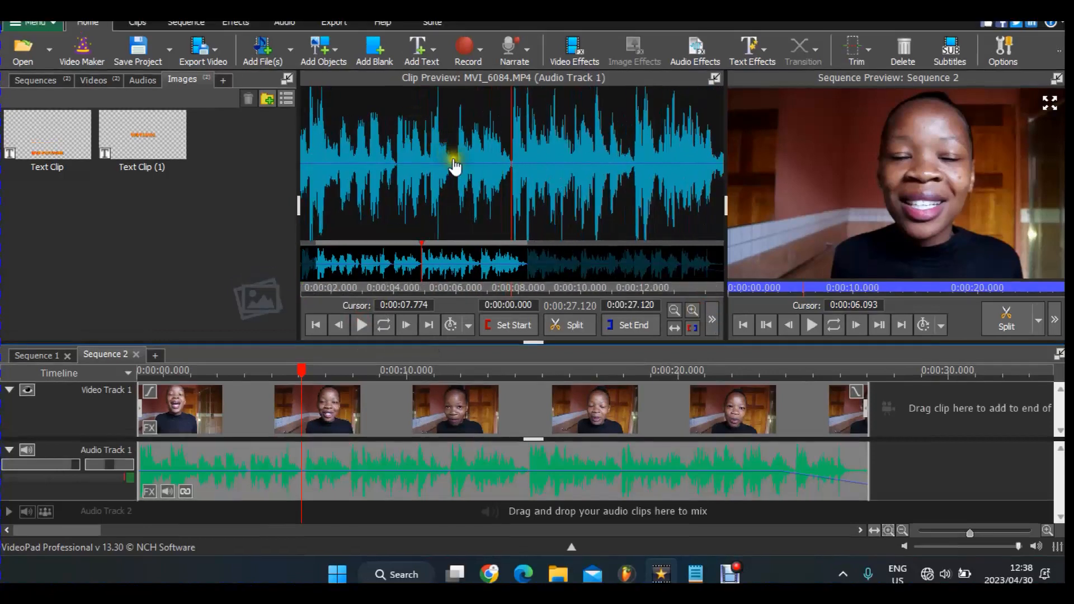
pyautogui.click(447, 155)
pyautogui.click(454, 164)
pyautogui.click(507, 163)
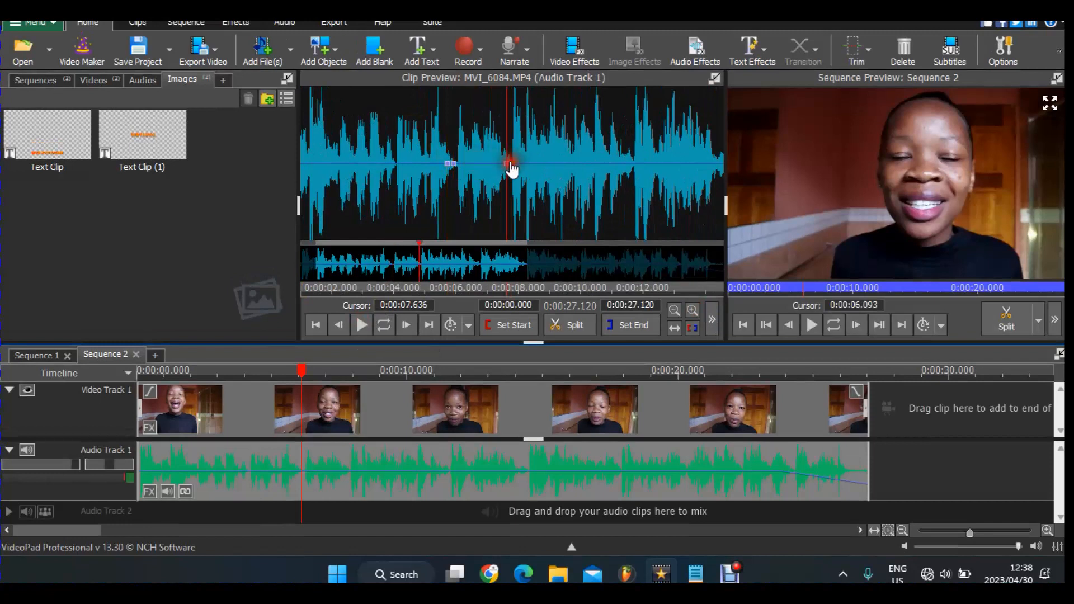
pyautogui.click(515, 165)
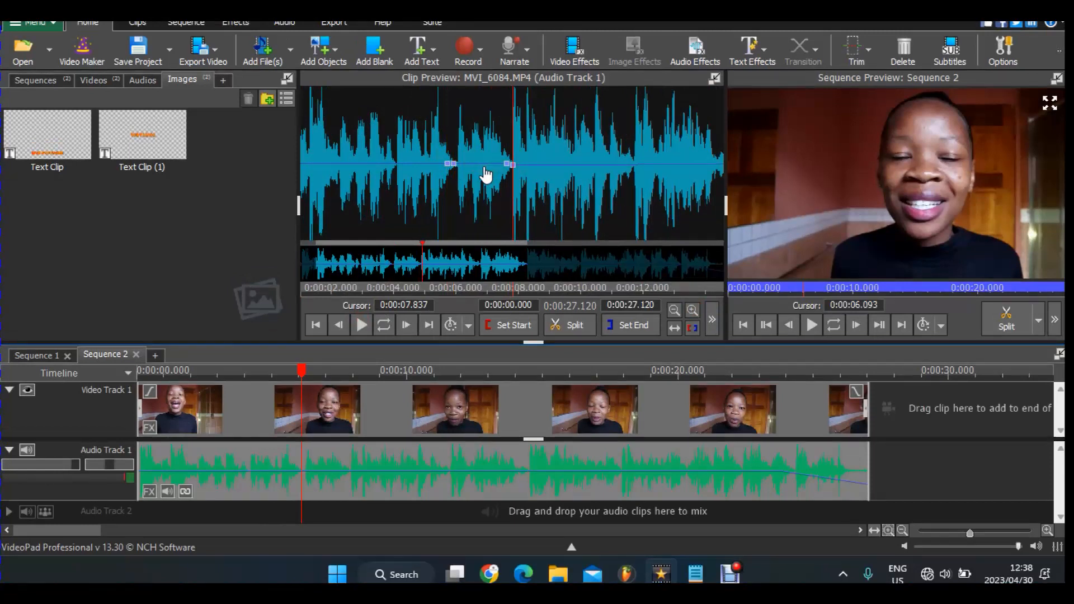
# - Raise the volume between about 6 and 7.7 seconds to roughly +10% gain
pyautogui.click(460, 163)
pyautogui.click(458, 161)
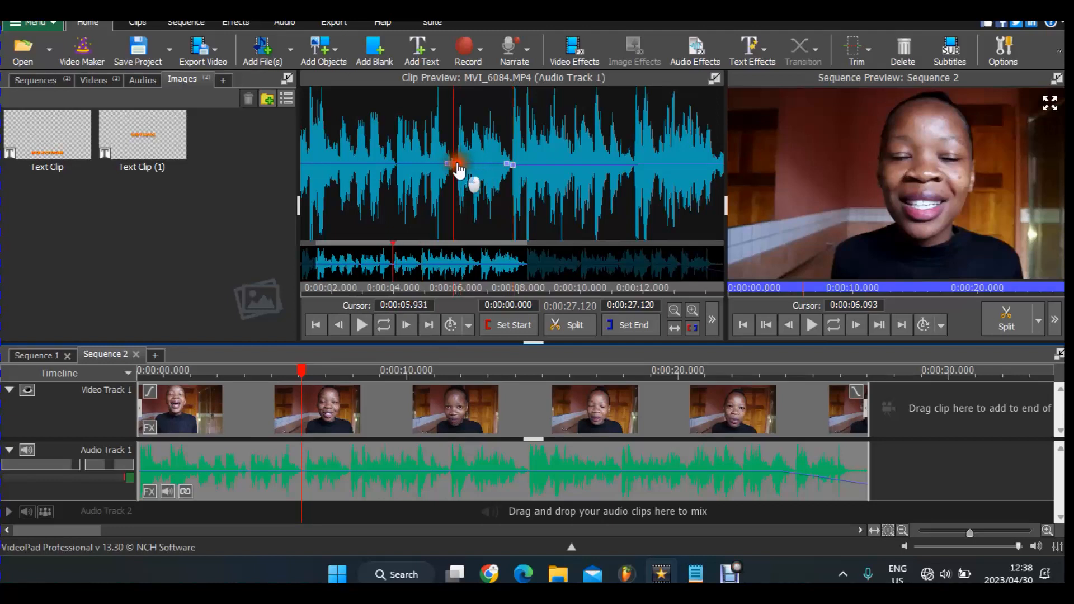
pyautogui.moveTo(460, 161); pyautogui.dragTo(509, 158)
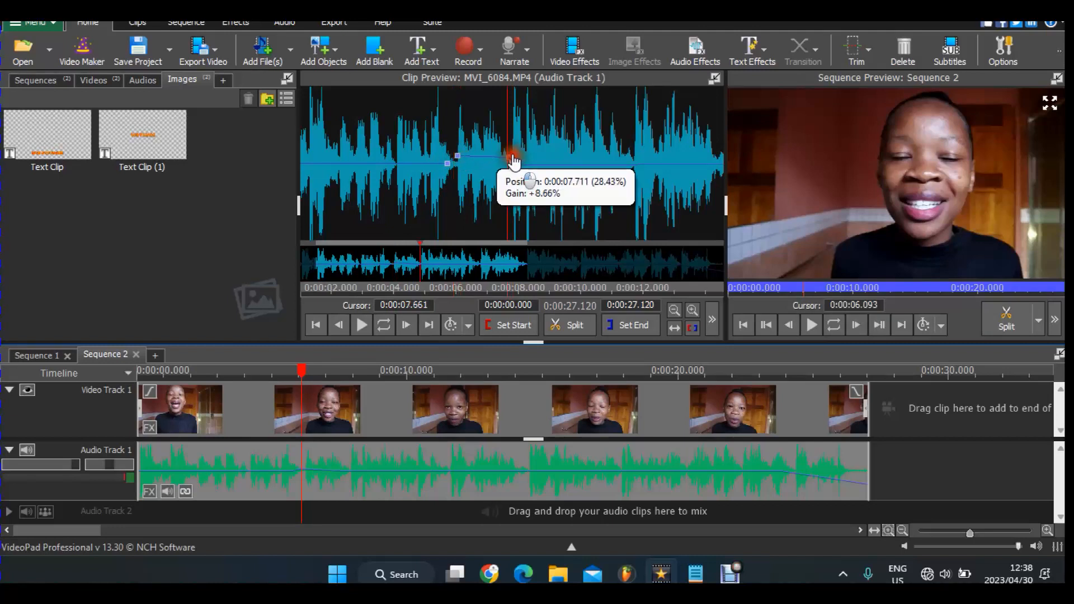
pyautogui.click(494, 165)
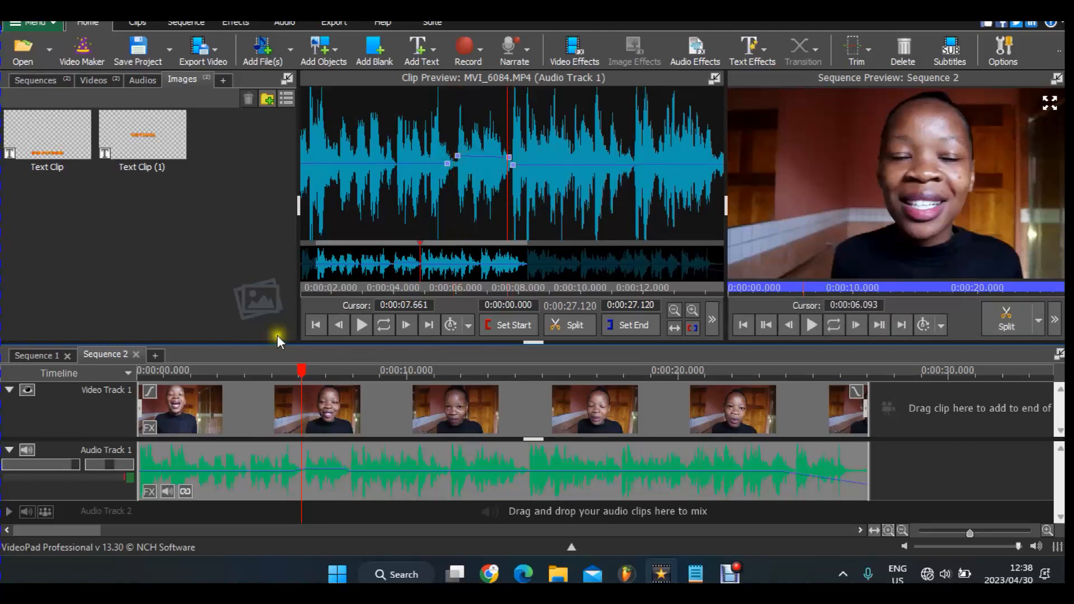
pyautogui.click(280, 370)
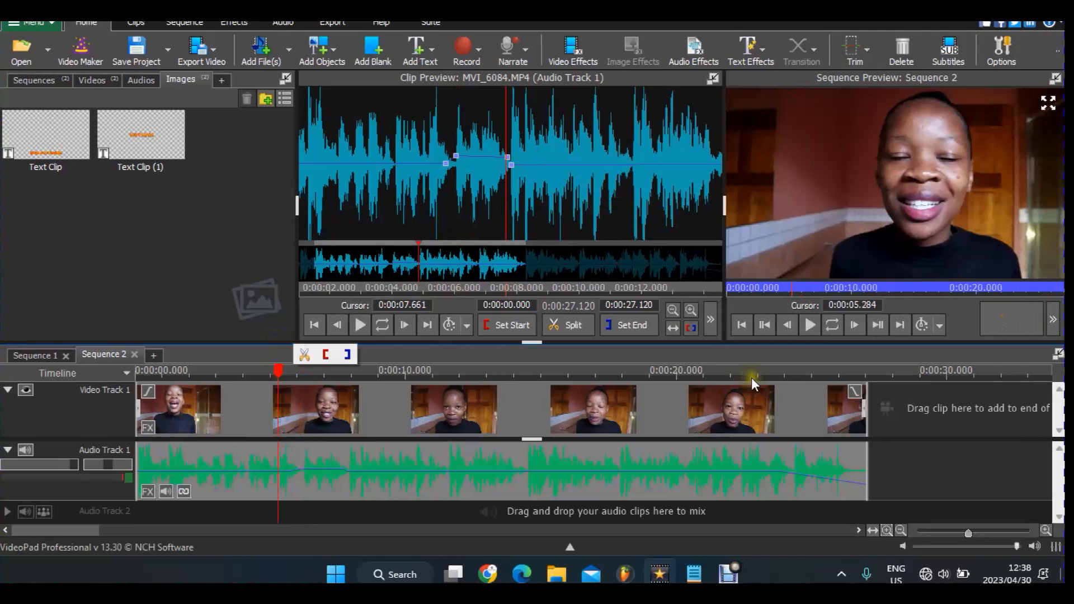
pyautogui.click(1046, 531)
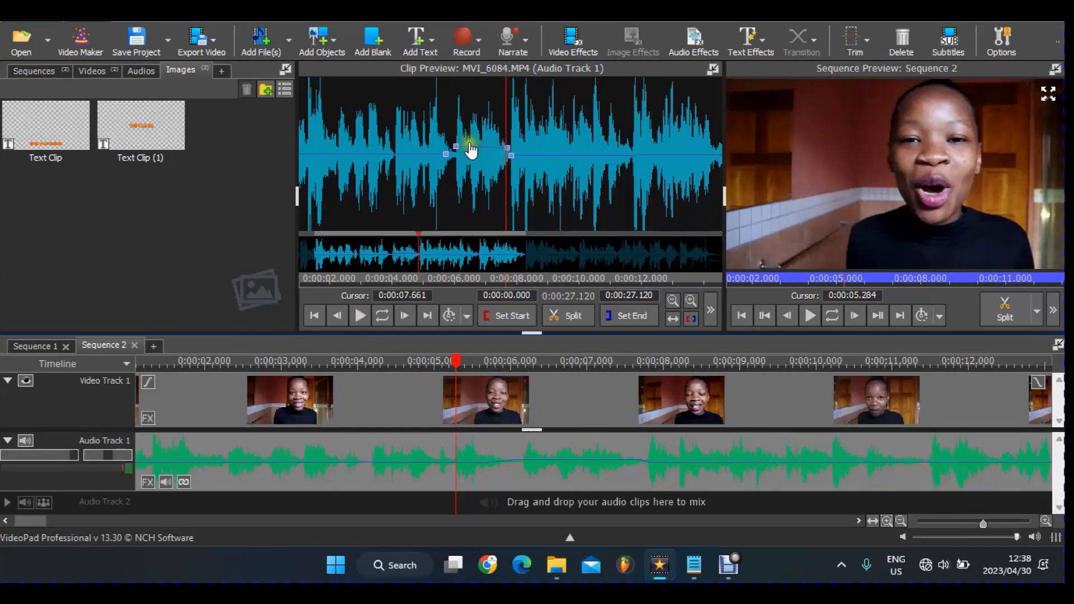
# - Play the sequence from 4.4 seconds to hear the boosted section
pyautogui.moveTo(457, 150)
pyautogui.click(394, 365)
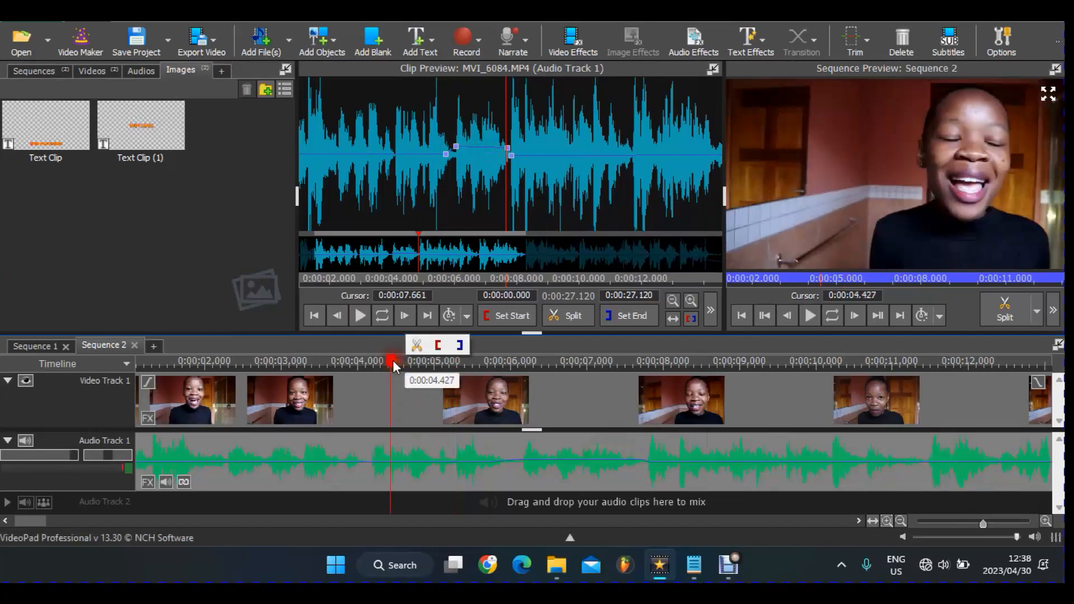
pyautogui.press('space')
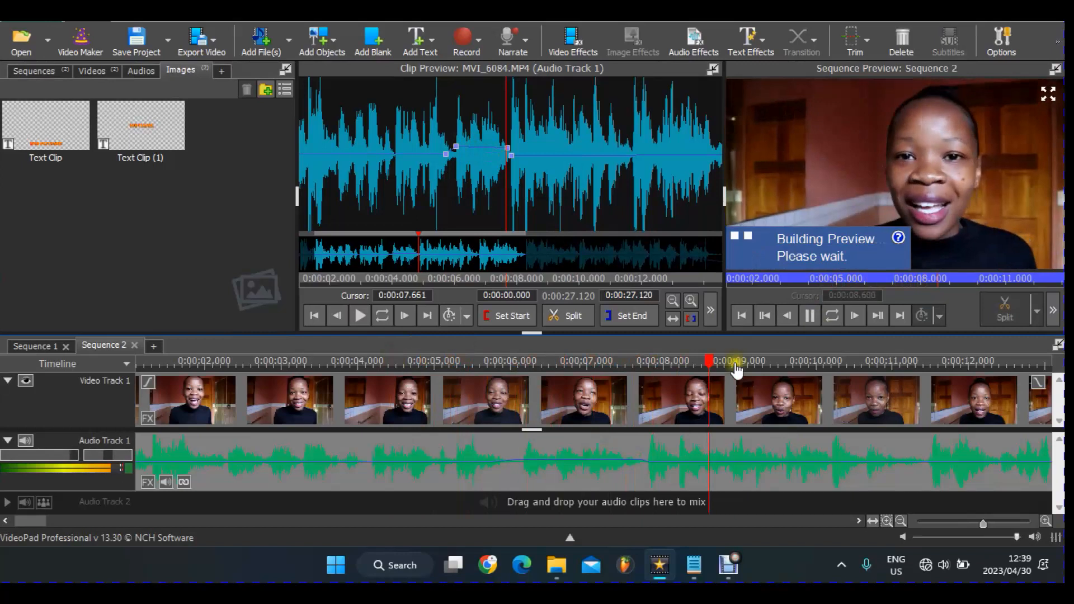
pyautogui.click(811, 317)
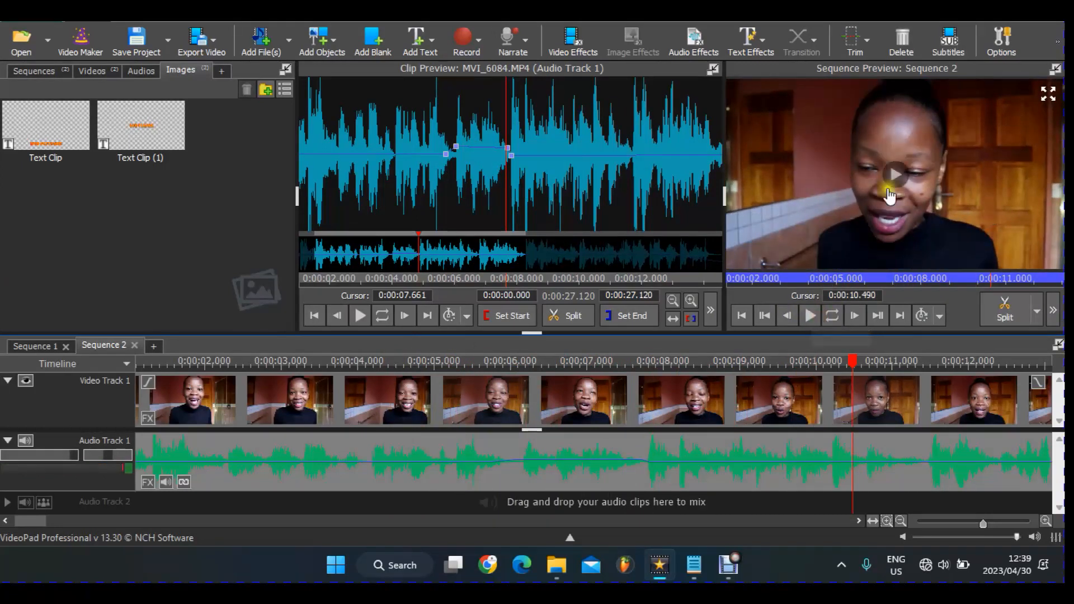
# - Zoom the timeline out and replay the ending from about 0:00:23.4 several times
pyautogui.click(901, 520)
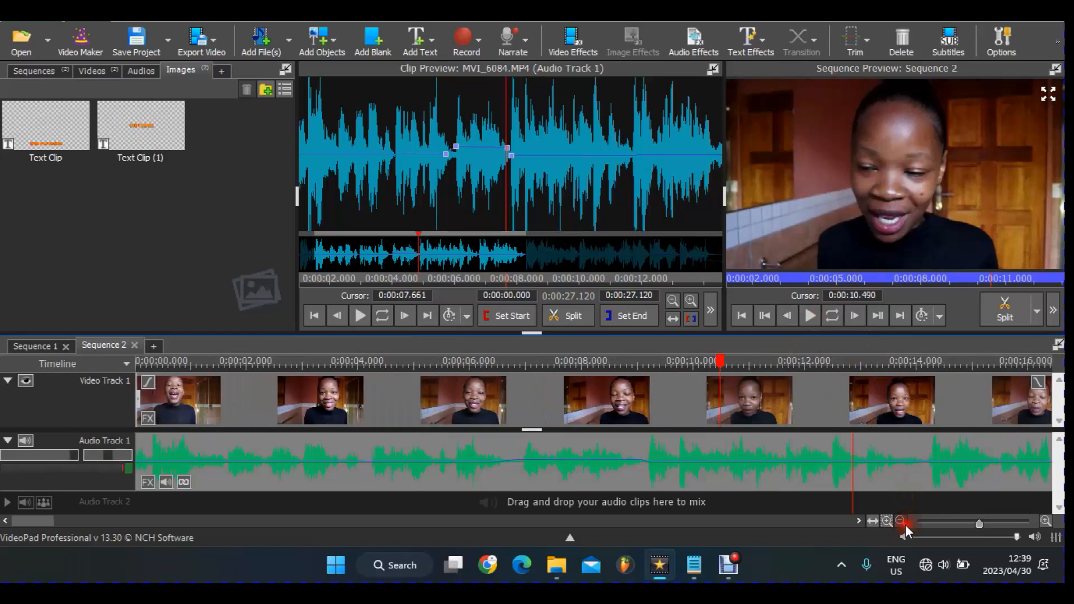
pyautogui.click(901, 521)
pyautogui.click(901, 521)
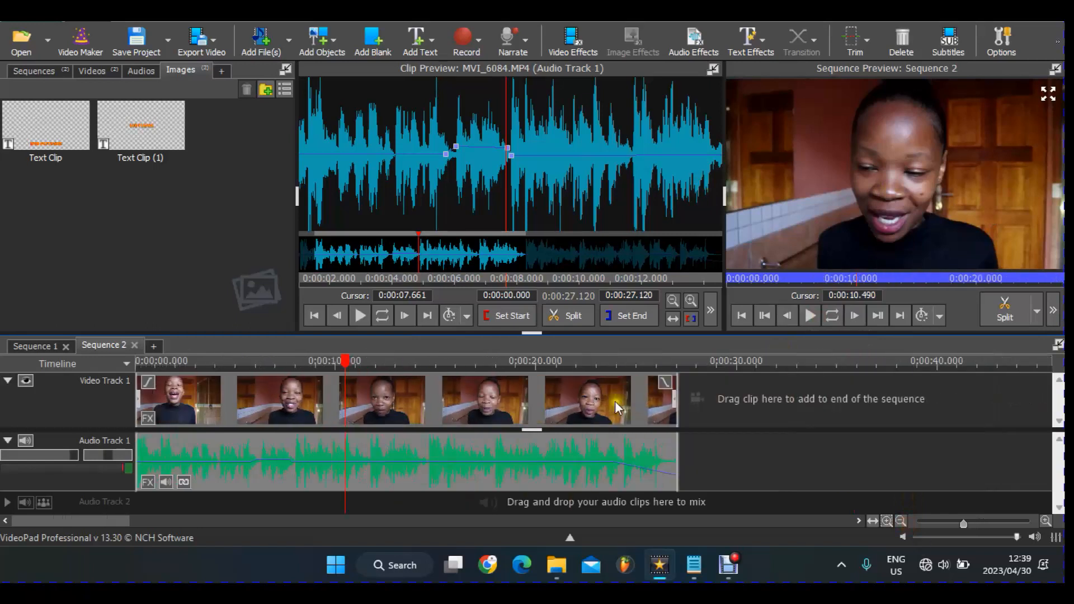
pyautogui.click(607, 368)
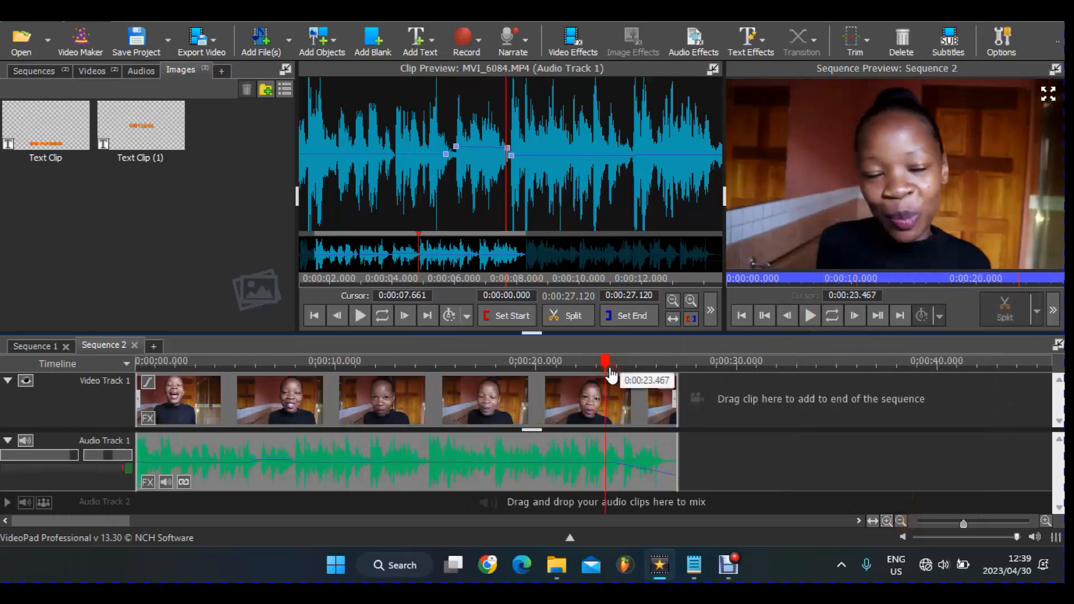
pyautogui.press('space')
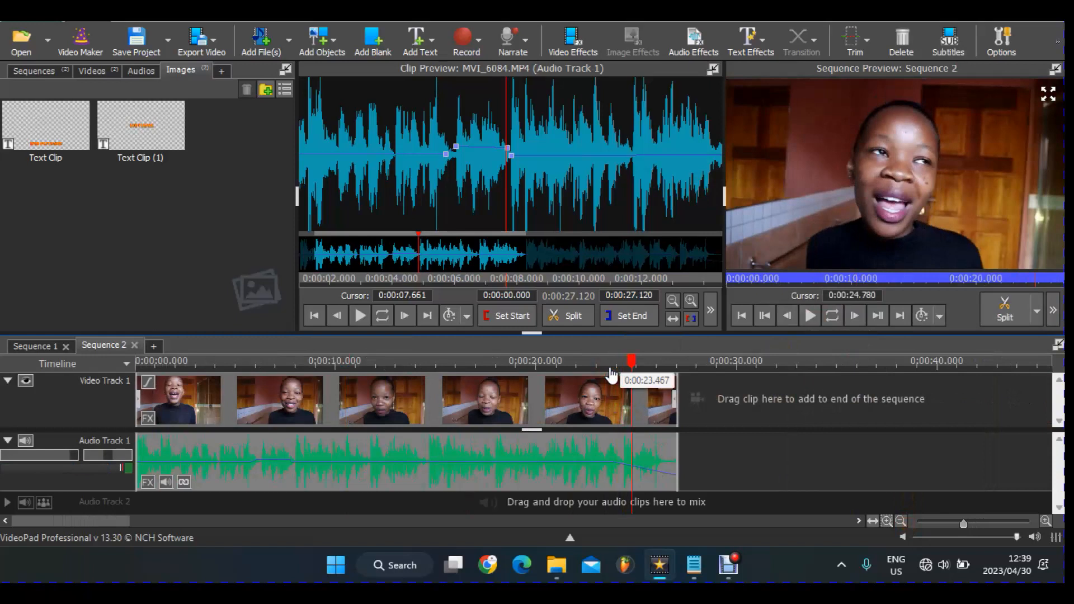
pyautogui.click(609, 364)
pyautogui.press('space')
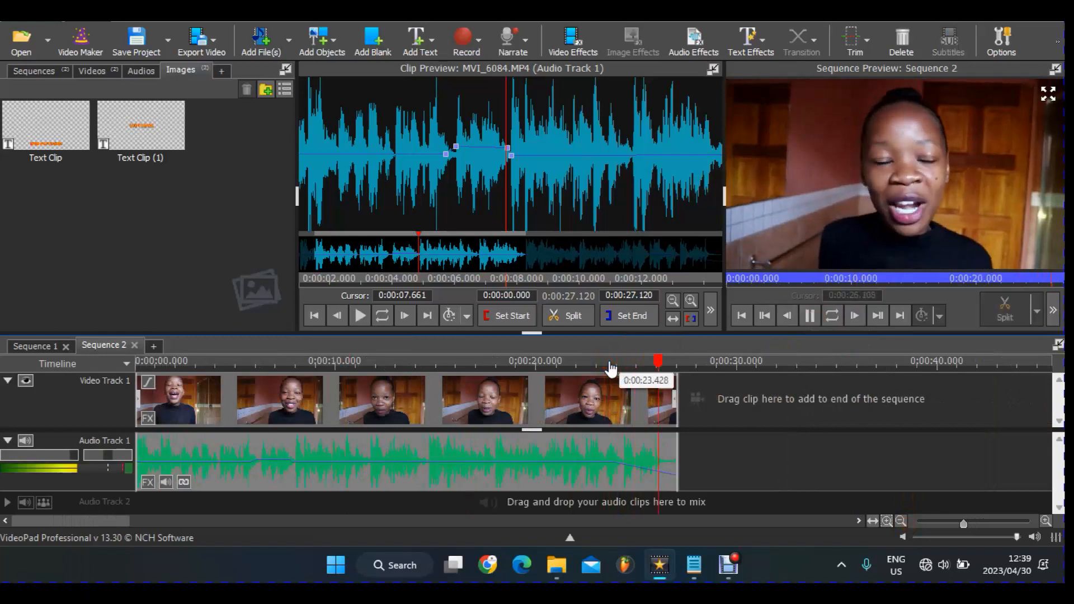
pyautogui.press('space')
pyautogui.click(612, 363)
pyautogui.press('space')
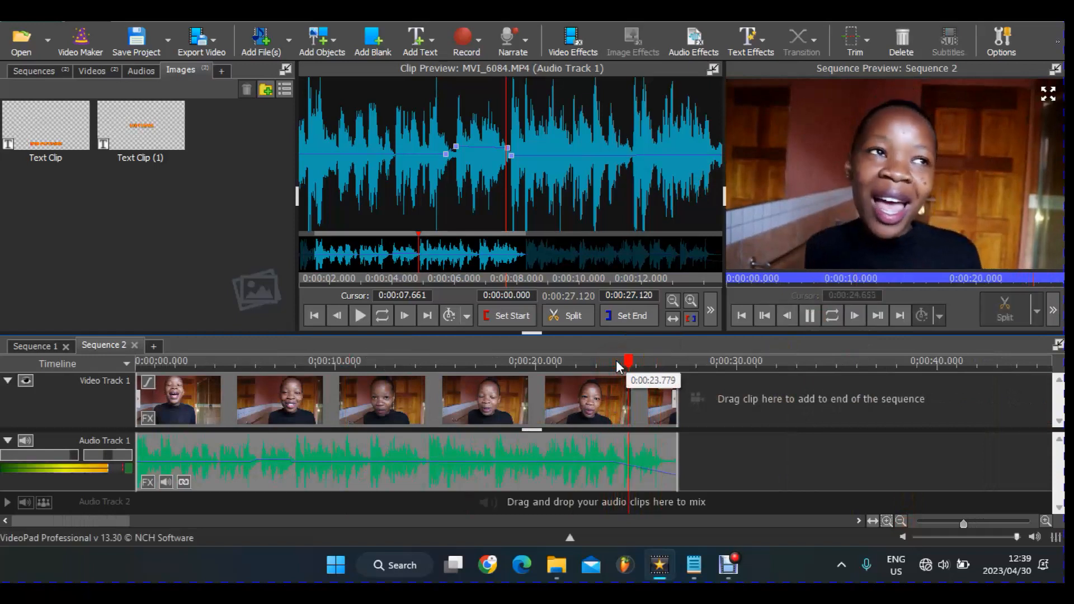
pyautogui.press('space')
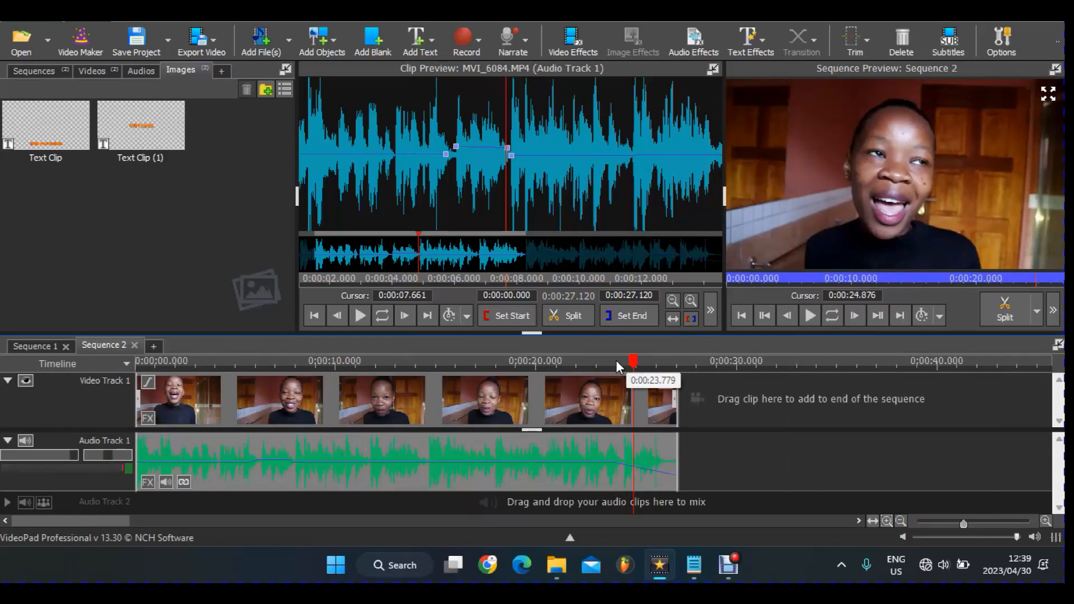
# - Place the playhead at 0:00:24.324 and magnify the clip waveform
pyautogui.click(623, 362)
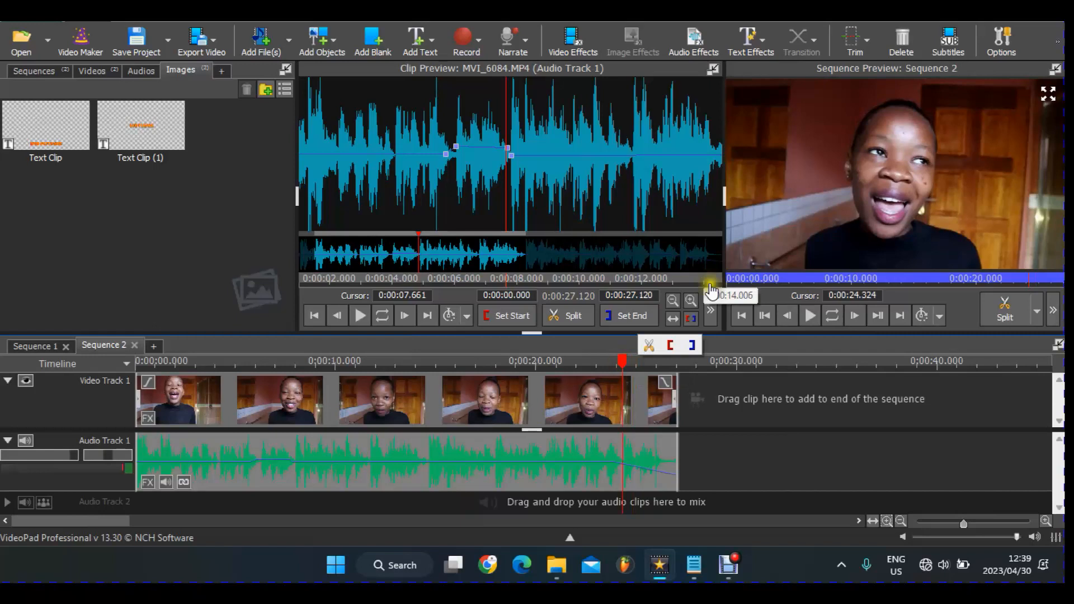
pyautogui.click(696, 300)
pyautogui.click(696, 300)
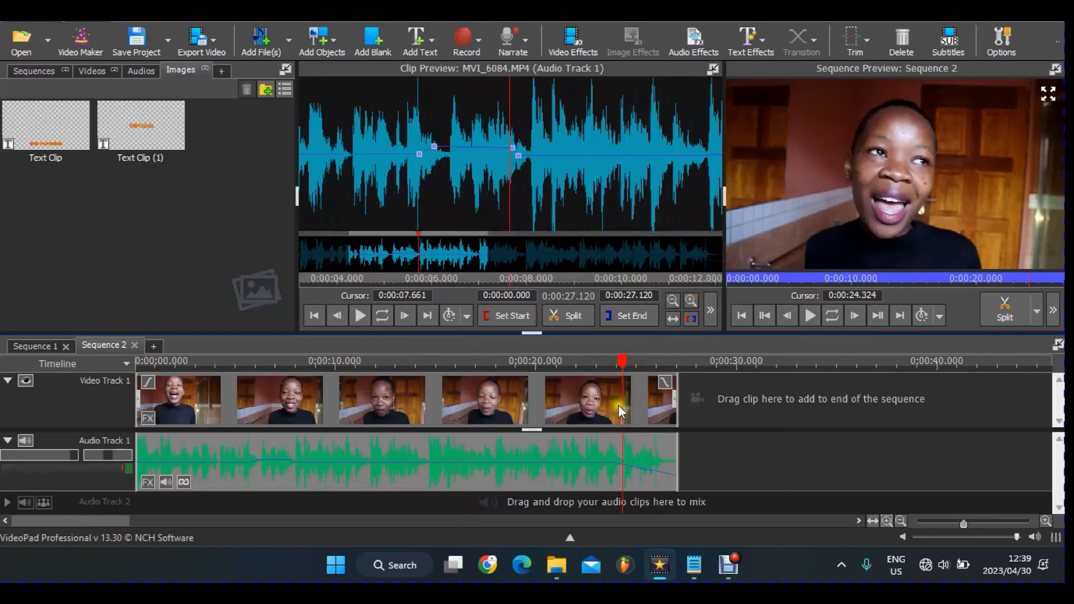
pyautogui.click(628, 359)
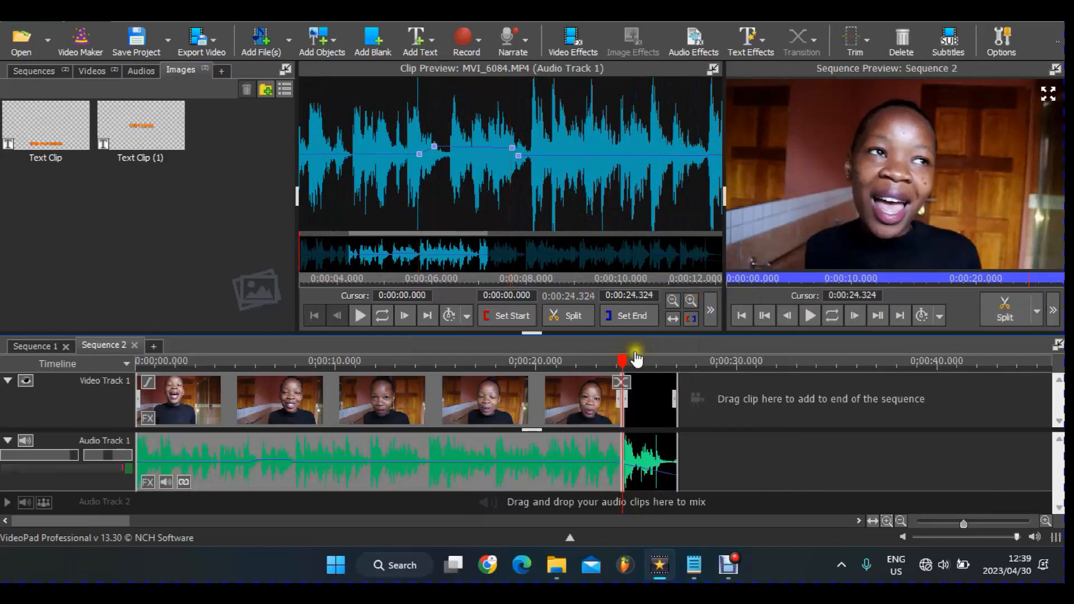
pyautogui.click(640, 363)
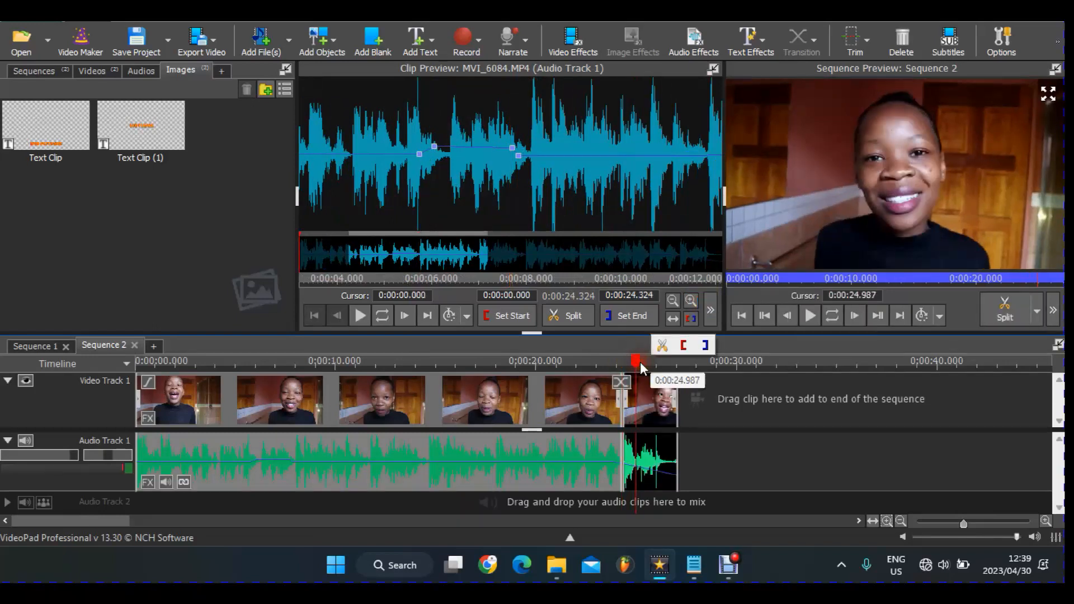
pyautogui.click(636, 419)
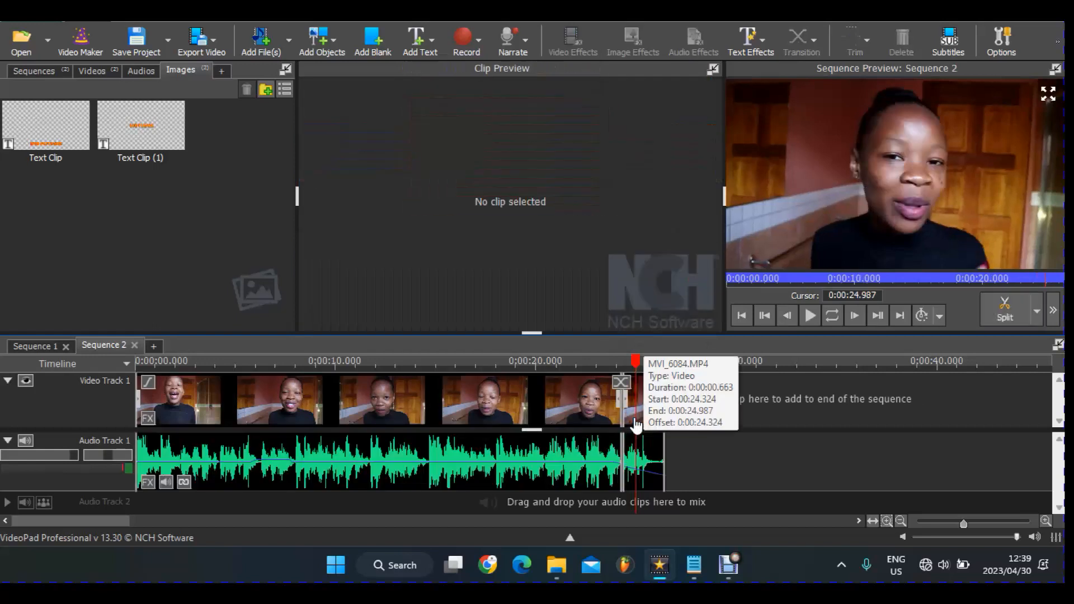
pyautogui.click(636, 425)
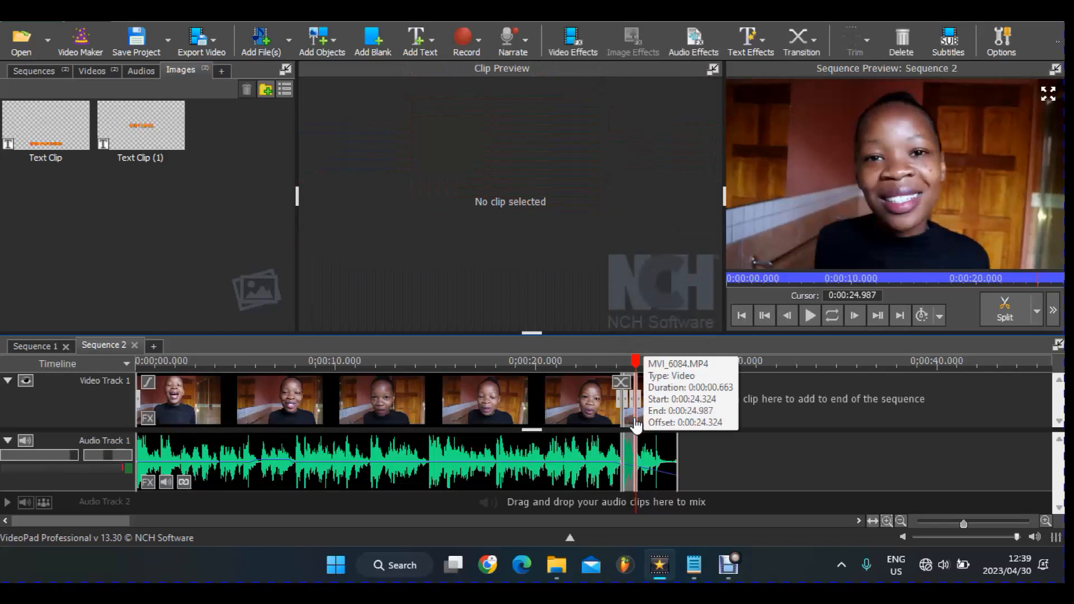
pyautogui.hotkey('ctrl', 'a')
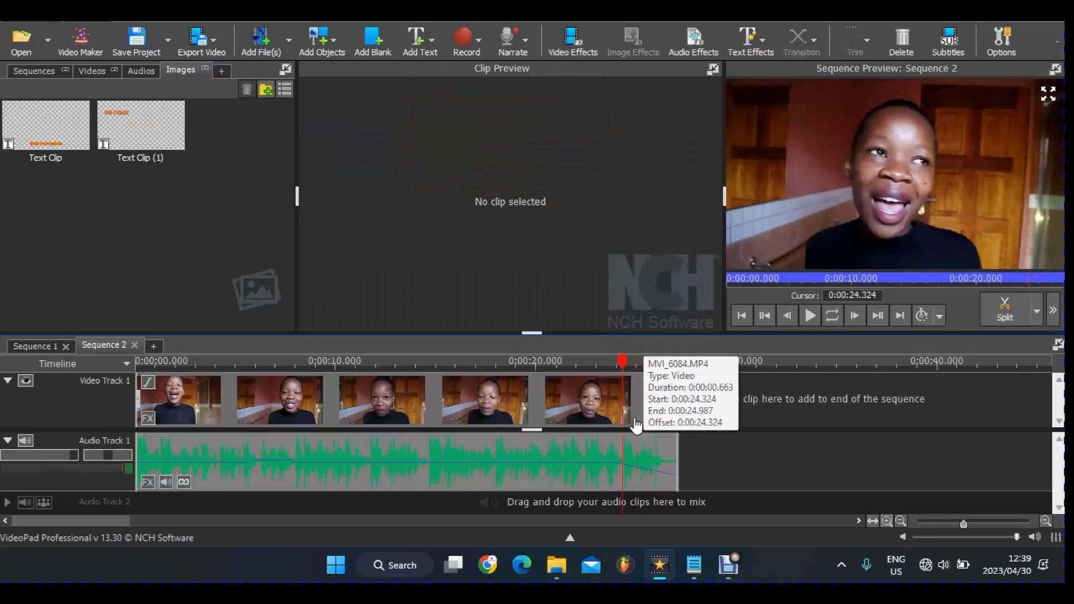
pyautogui.click(633, 480)
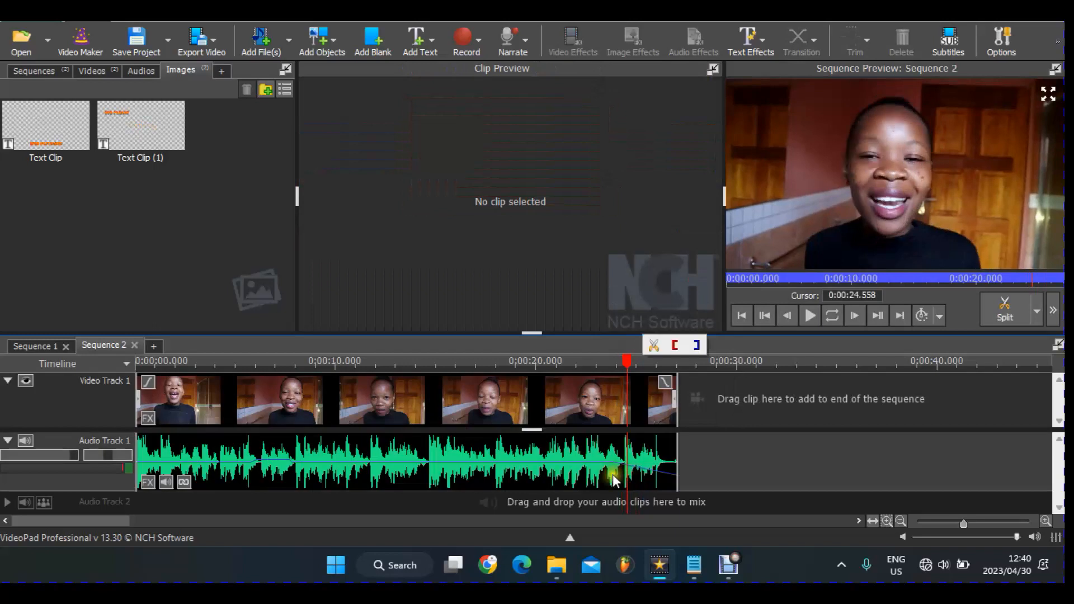
# - Load the MVI_6084.MP4 audio into Clip Preview, zoom its waveform in, and scrub toward 25 seconds
pyautogui.click(612, 475)
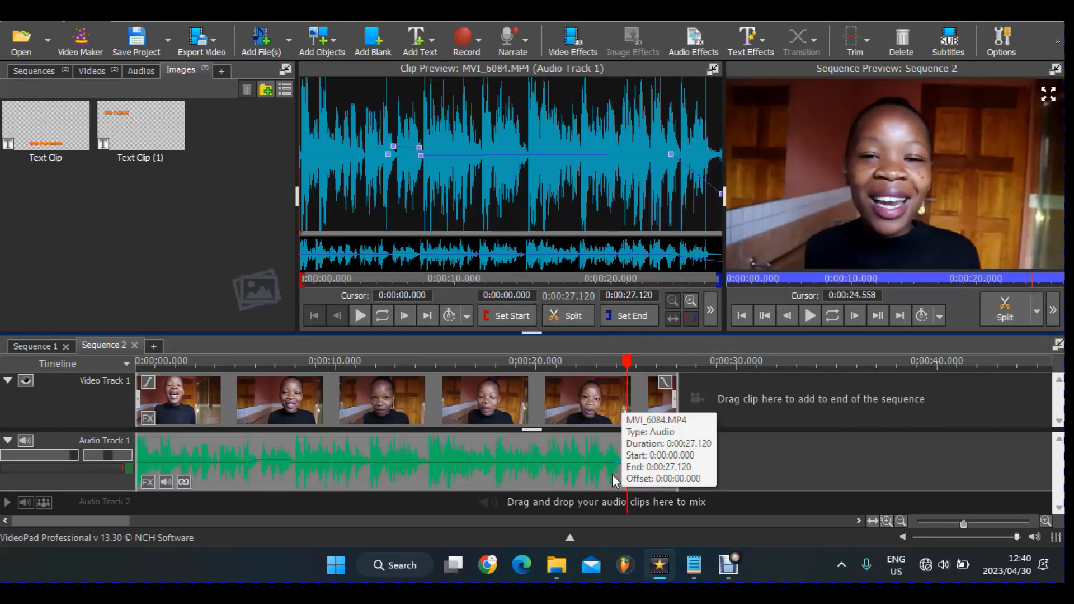
pyautogui.click(694, 303)
pyautogui.click(696, 303)
pyautogui.click(696, 303)
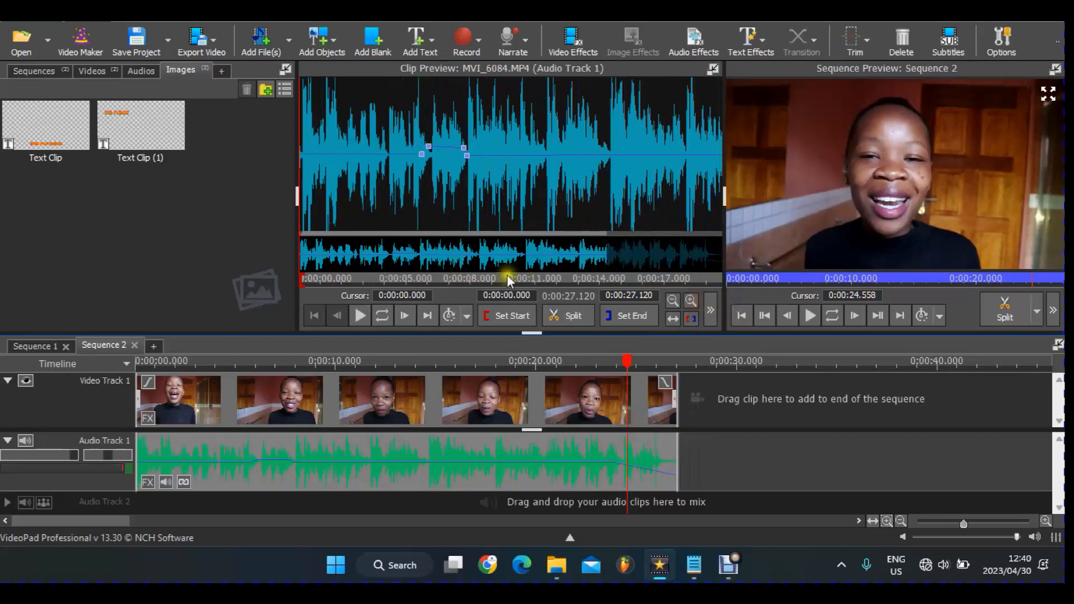
pyautogui.moveTo(743, 280)
pyautogui.mouseDown()
pyautogui.moveTo(757, 280)
pyautogui.moveTo(749, 286)
pyautogui.mouseUp()
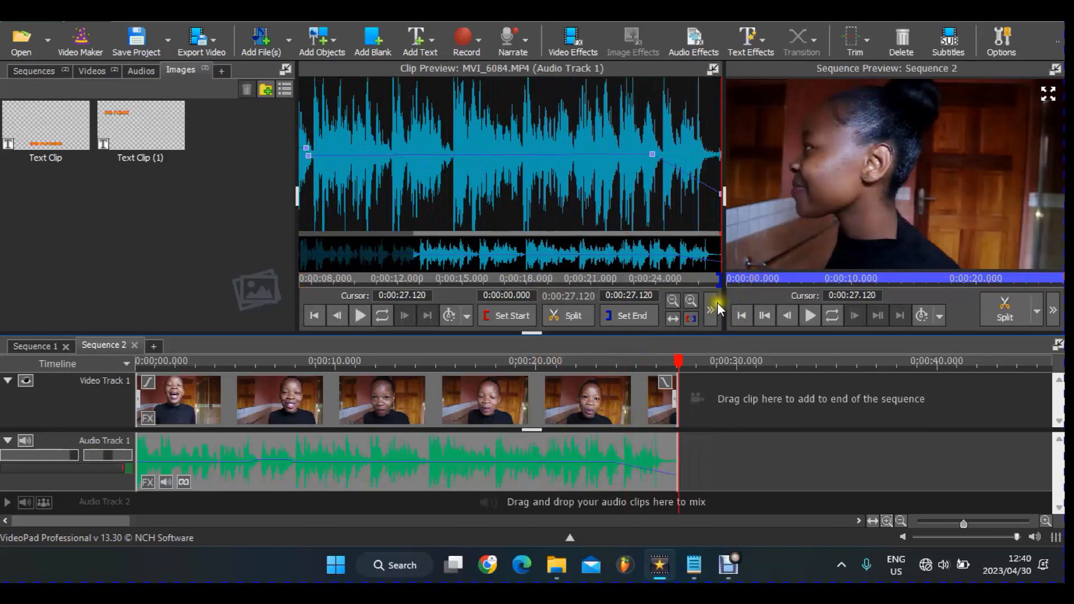
# - Zoom the waveform in until only the clip's last few seconds are shown
pyautogui.click(700, 299)
pyautogui.click(701, 299)
pyautogui.click(700, 299)
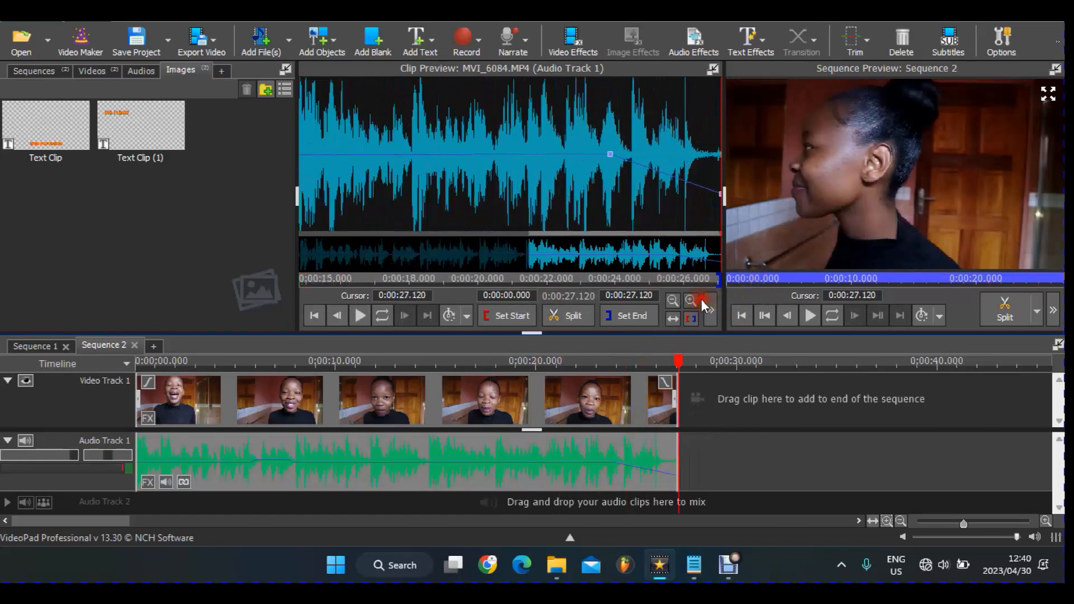
pyautogui.click(700, 298)
pyautogui.click(700, 298)
pyautogui.click(701, 299)
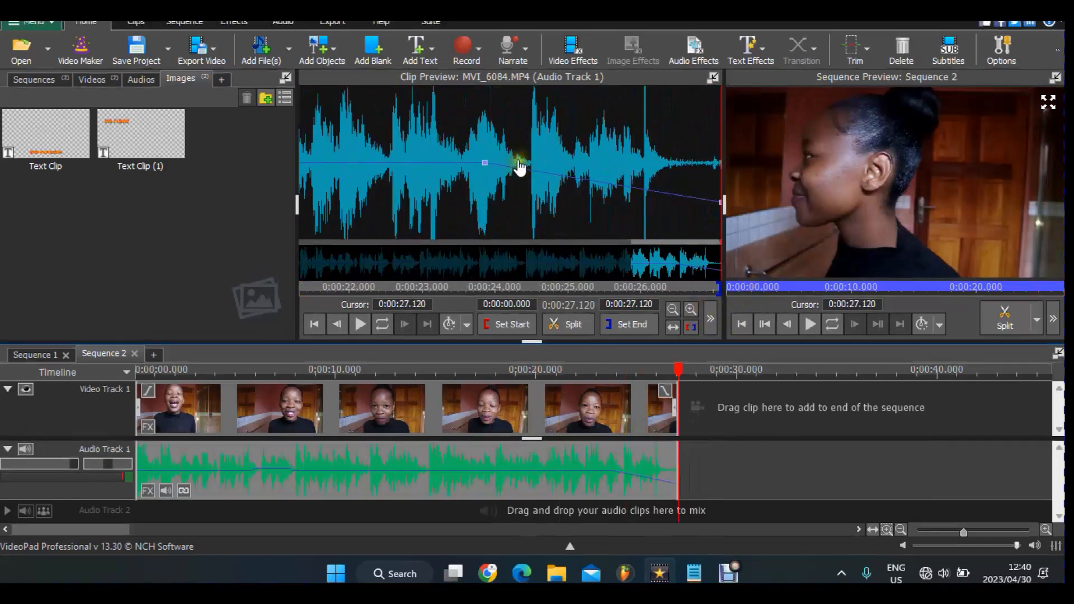
# - Play the audio from 0:00:24.421, then check positions around 24.4 and 25.367 seconds
pyautogui.click(525, 215)
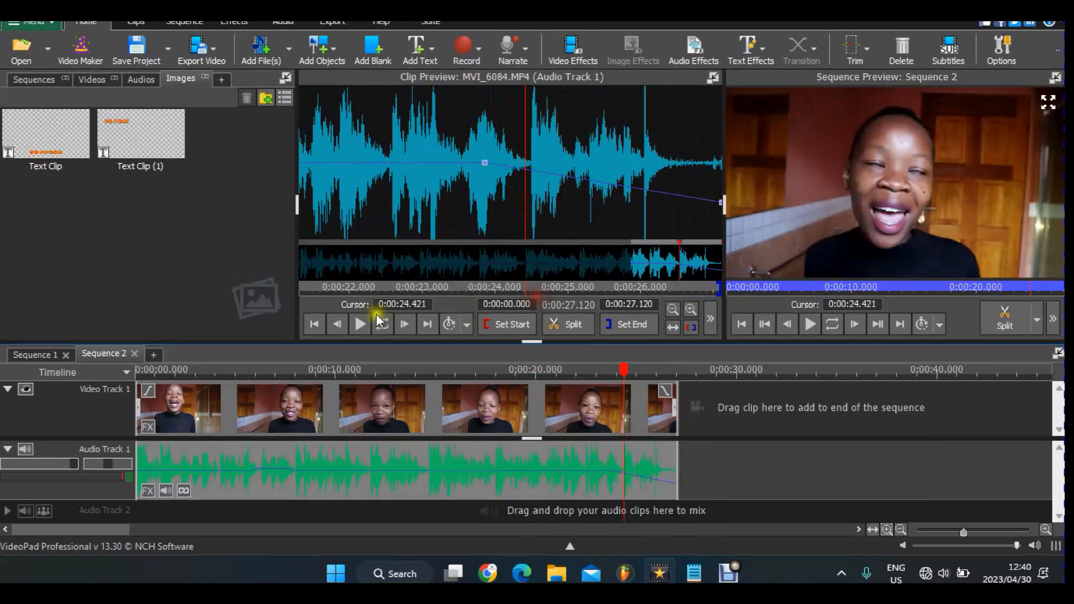
pyautogui.click(362, 329)
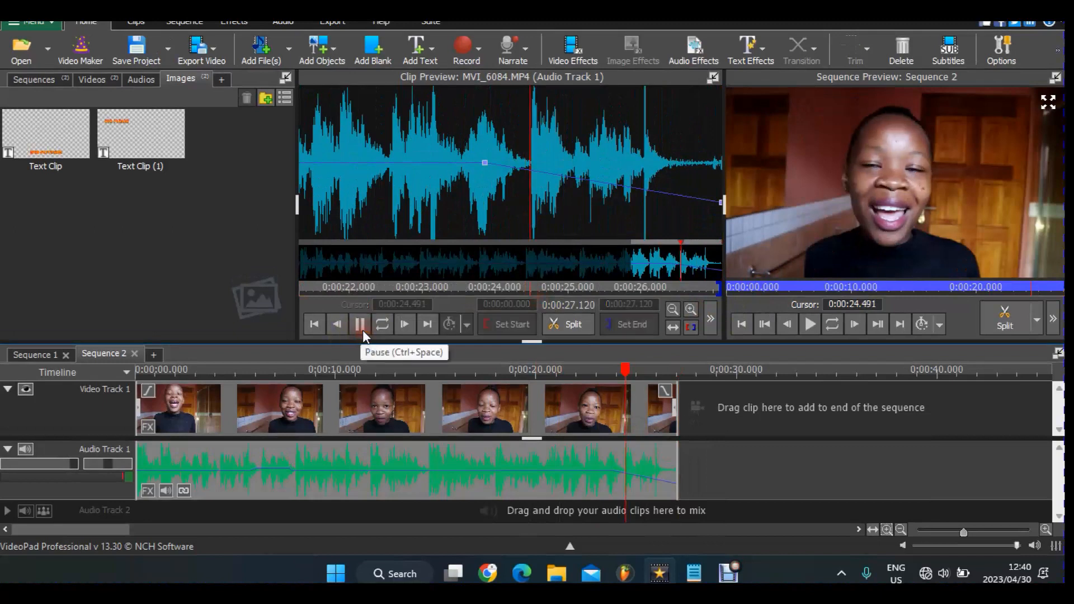
pyautogui.click(362, 330)
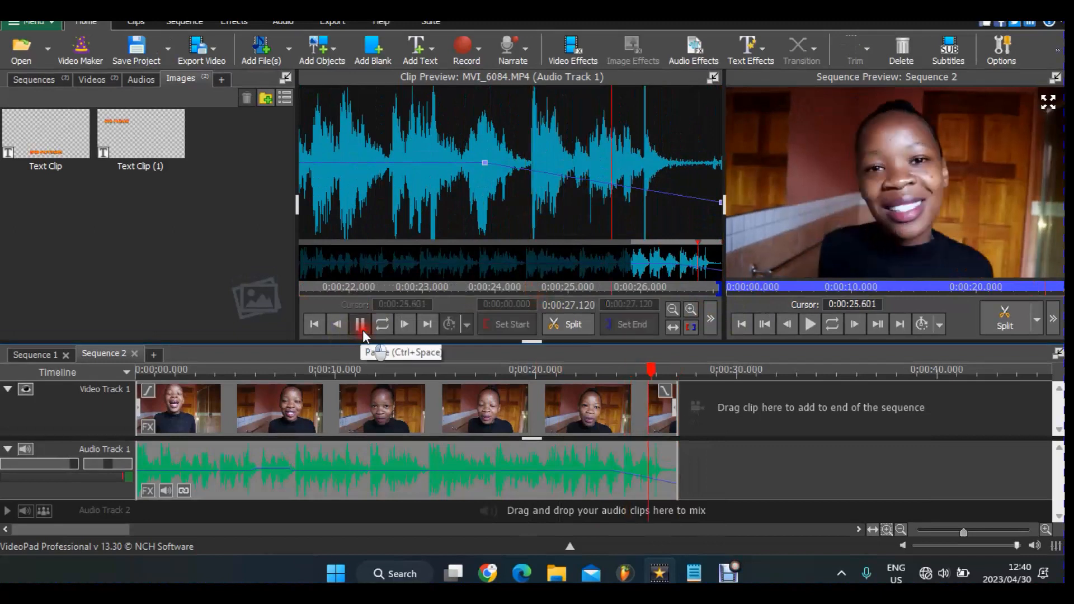
pyautogui.click(531, 171)
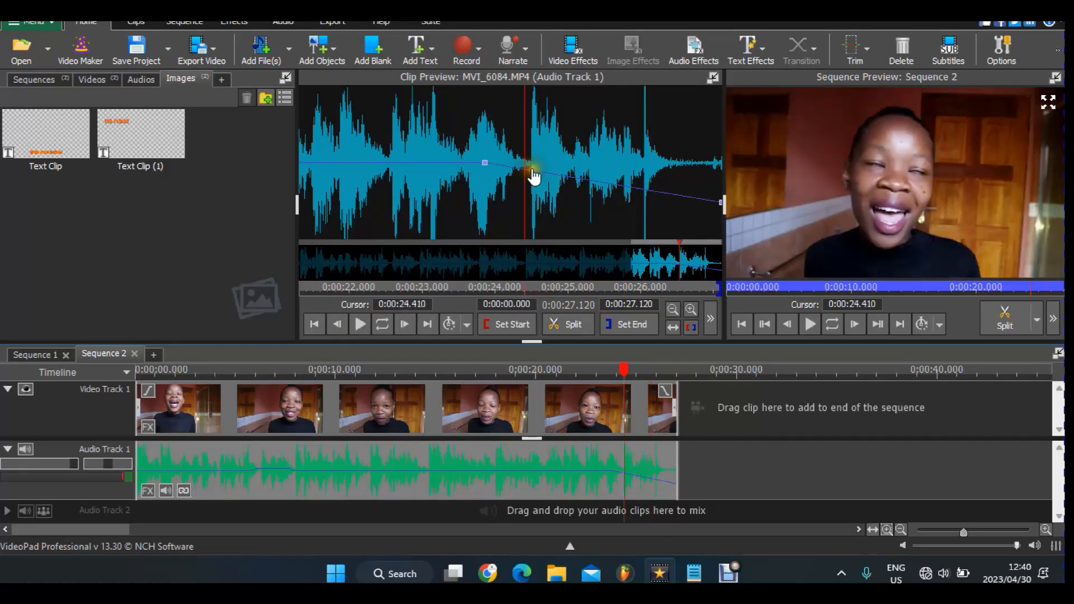
pyautogui.click(525, 171)
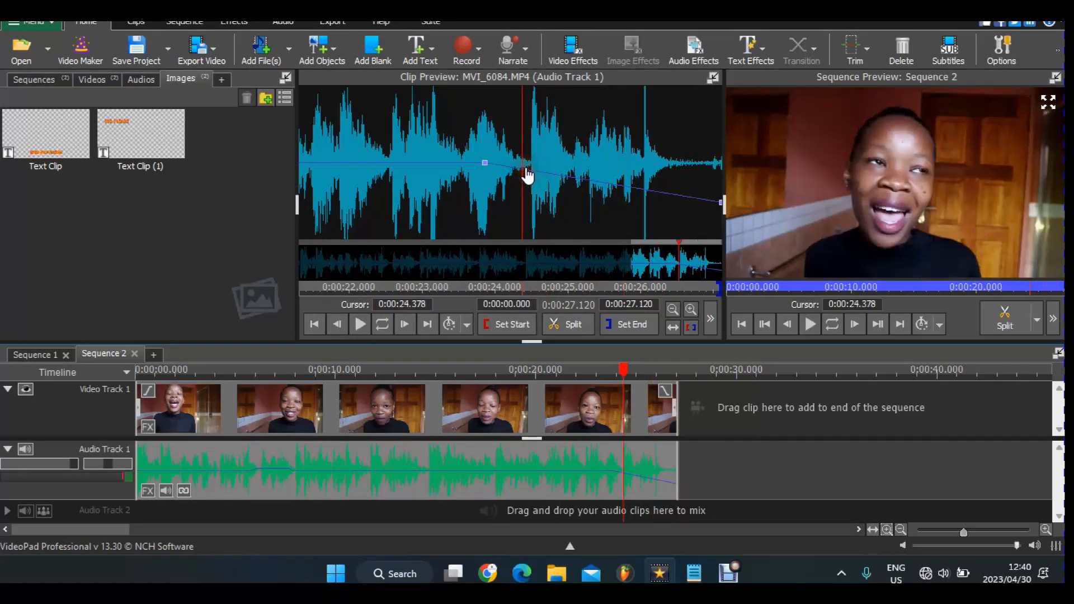
pyautogui.click(528, 169)
pyautogui.click(528, 170)
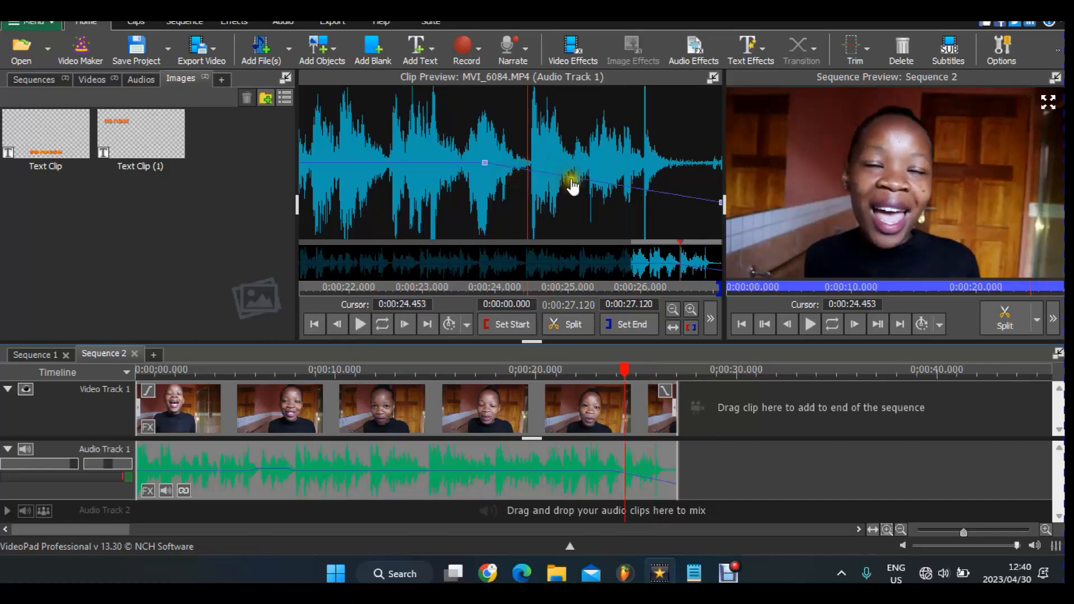
pyautogui.click(595, 186)
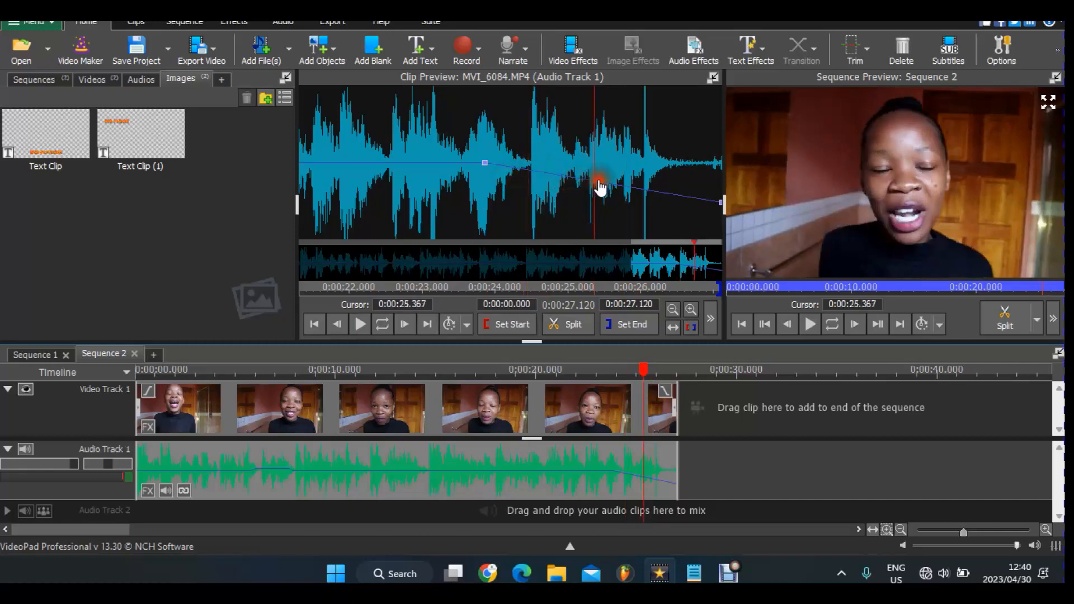
pyautogui.rightClick(529, 169)
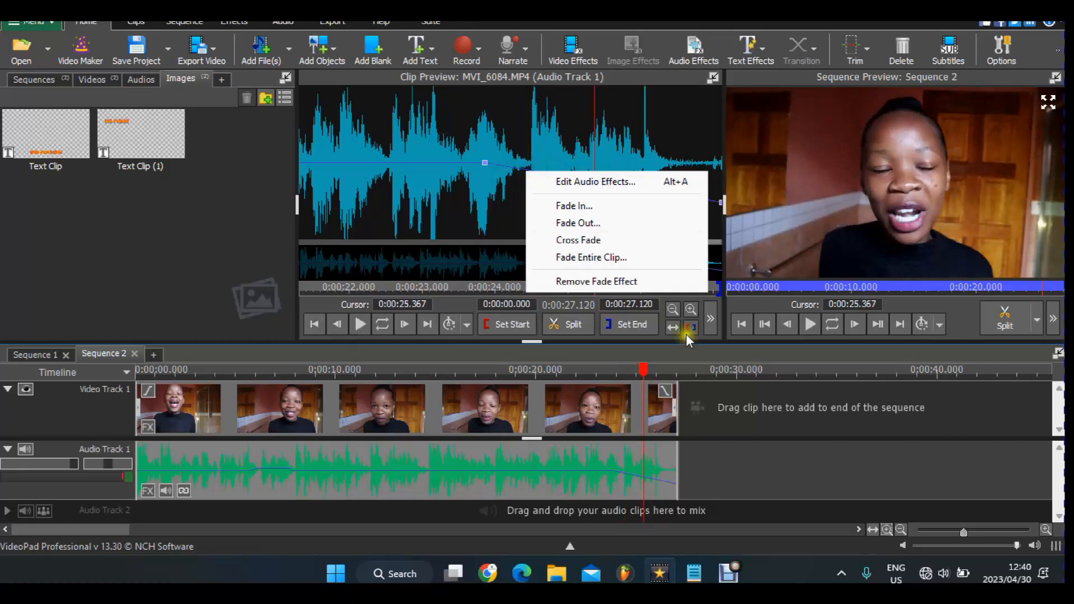
pyautogui.click(448, 286)
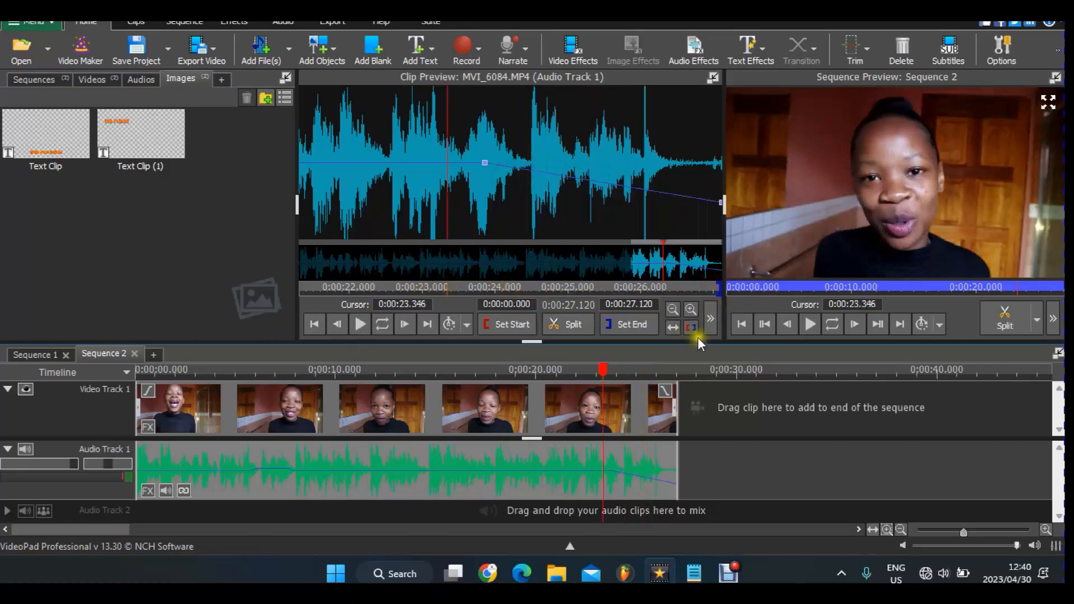
pyautogui.click(693, 309)
pyautogui.click(694, 309)
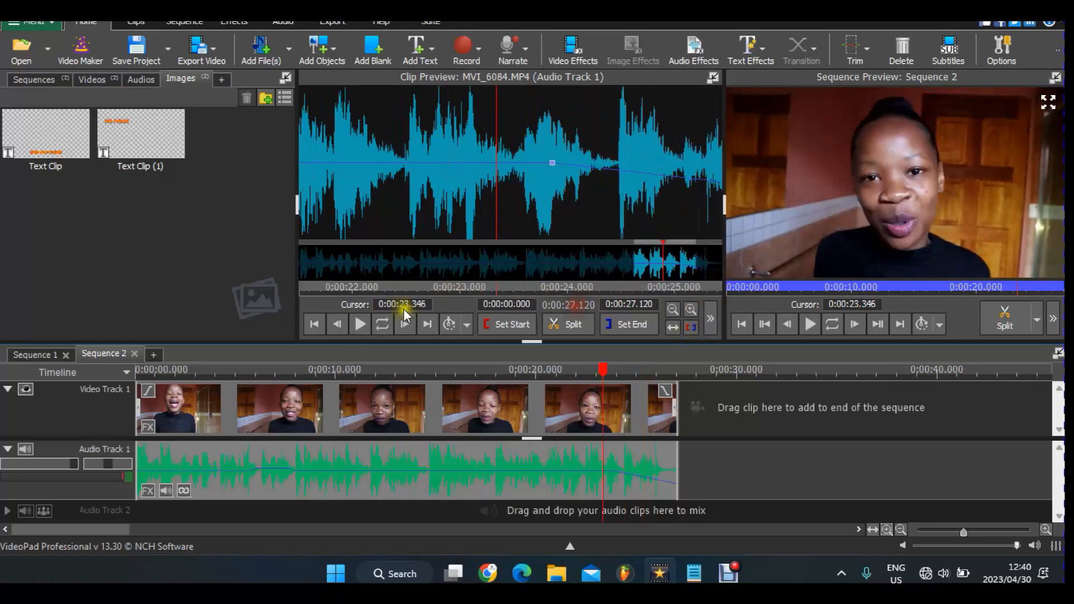
pyautogui.click(689, 277)
pyautogui.moveTo(710, 291); pyautogui.dragTo(747, 292)
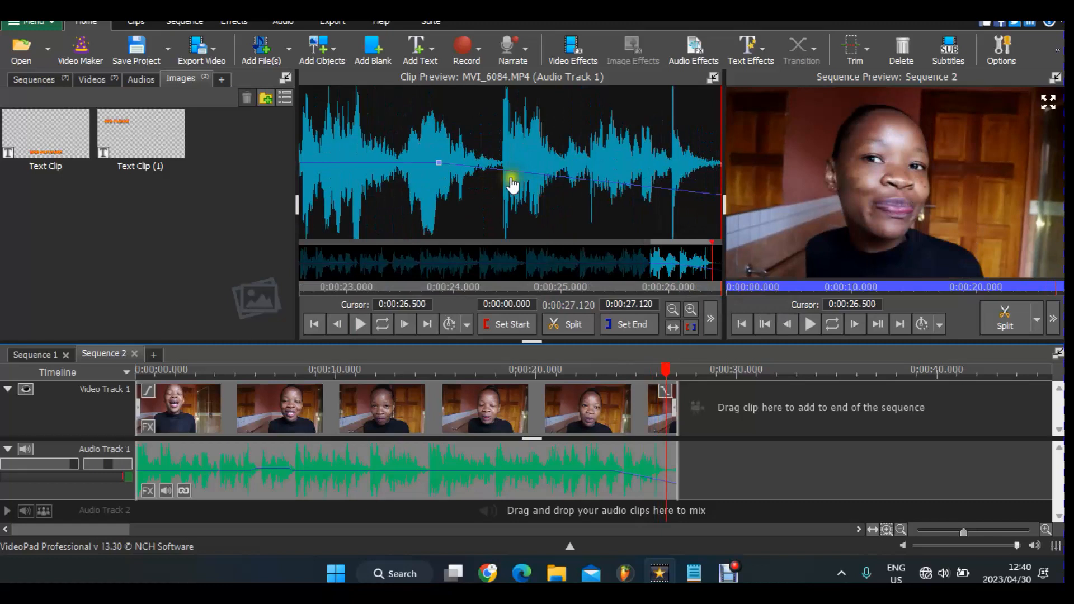
pyautogui.click(502, 173)
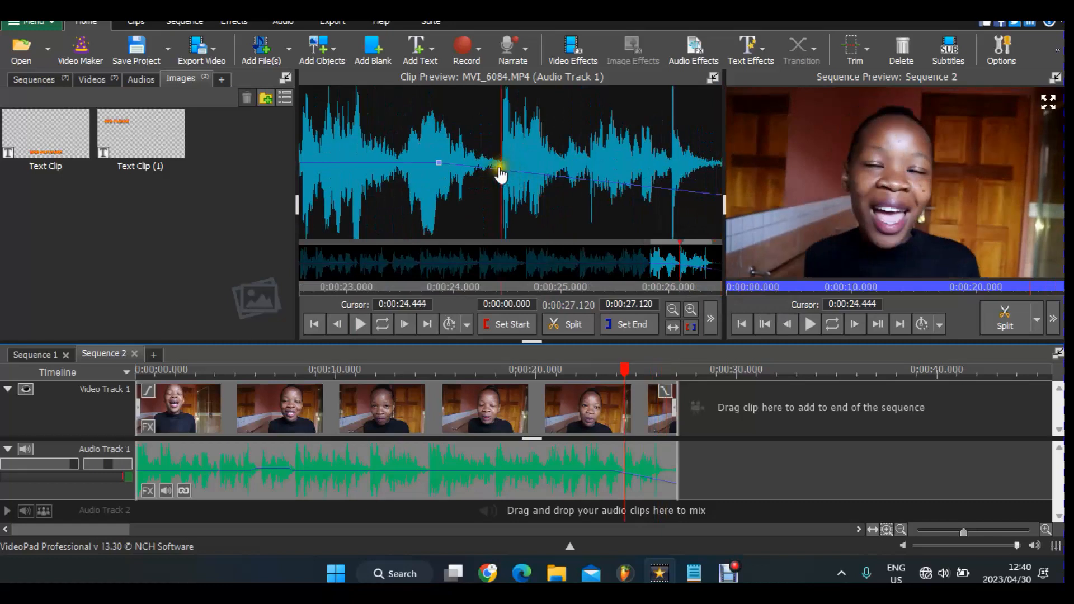
pyautogui.press('Left')
pyautogui.rightClick(498, 168)
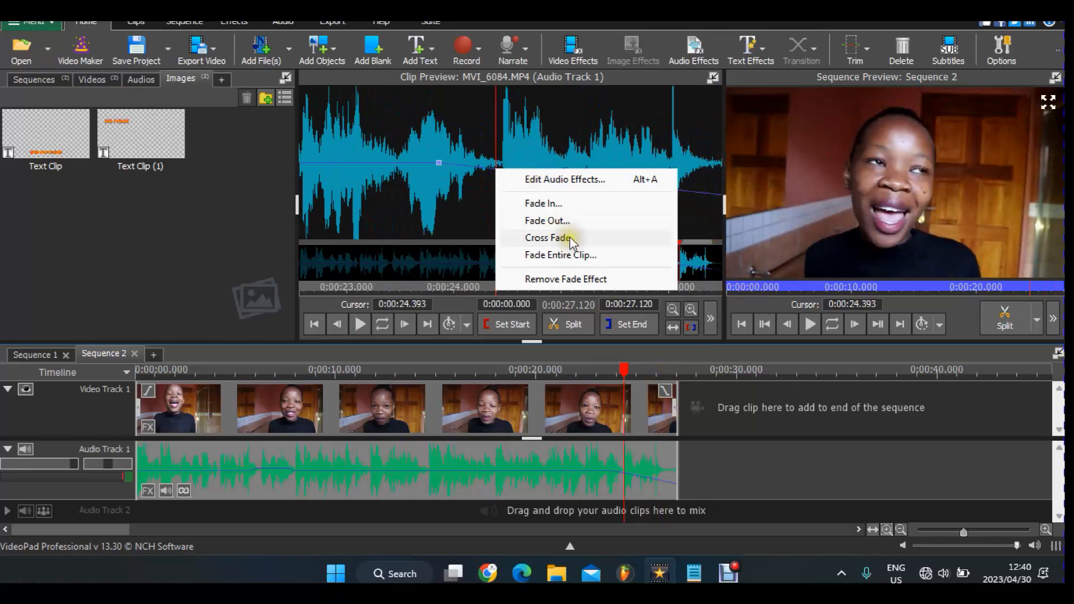
pyautogui.click(419, 163)
# - Add envelope points from 0:00:23.78 to 0:00:24.46 and pull the 24.46 point toward -99% gain
pyautogui.click(430, 163)
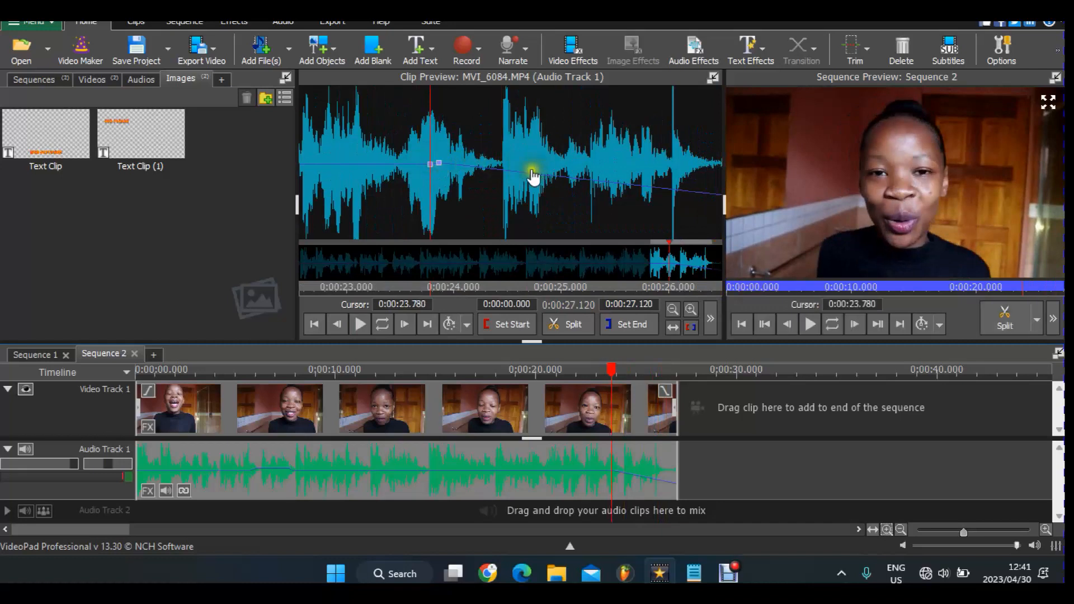
pyautogui.click(505, 171)
pyautogui.click(428, 163)
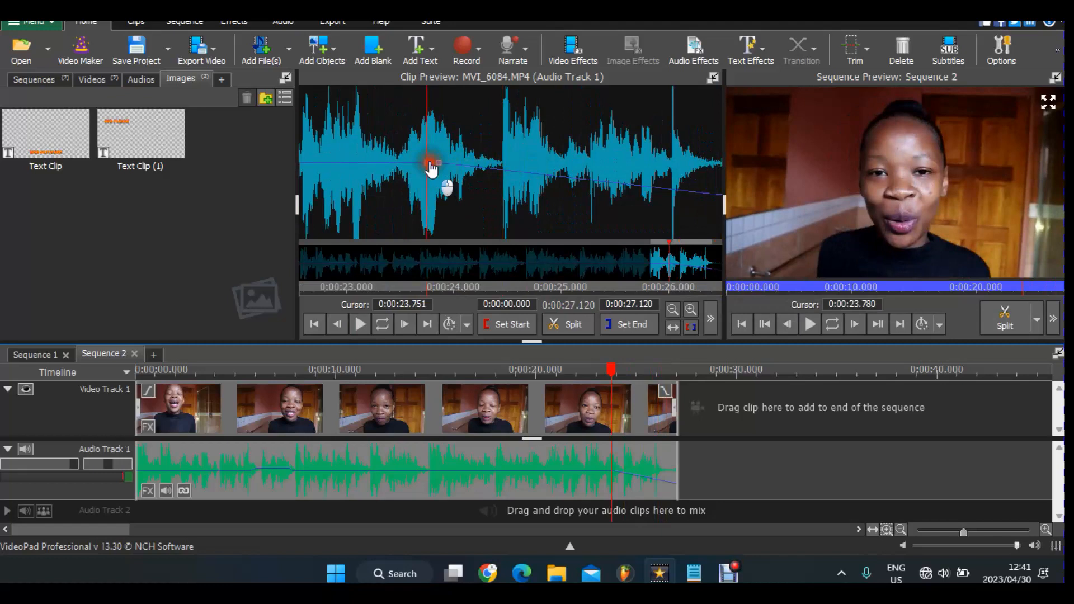
pyautogui.click(439, 165)
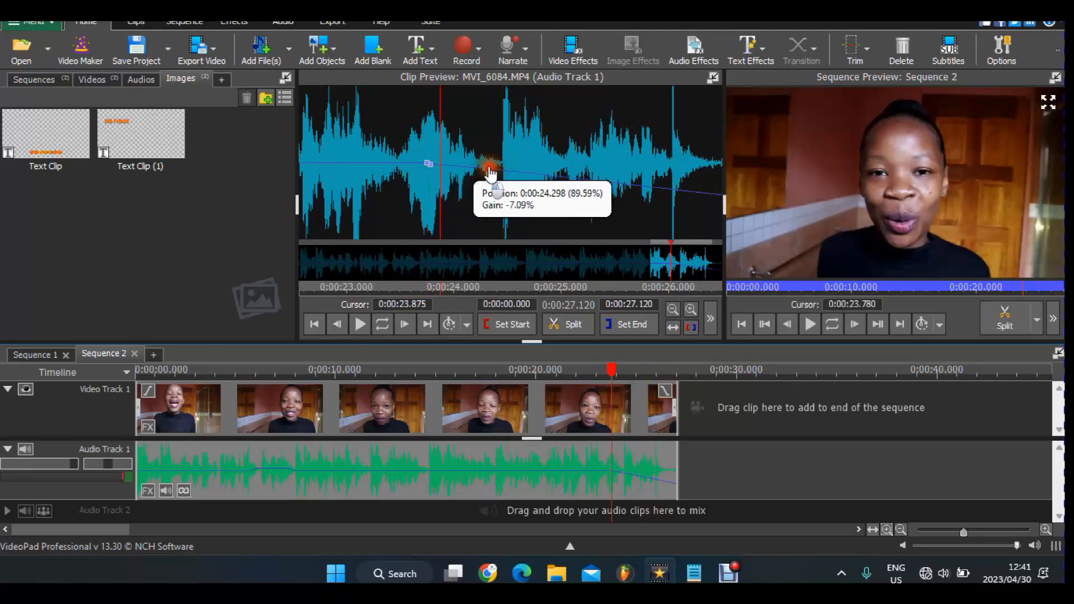
pyautogui.moveTo(493, 169); pyautogui.dragTo(502, 170)
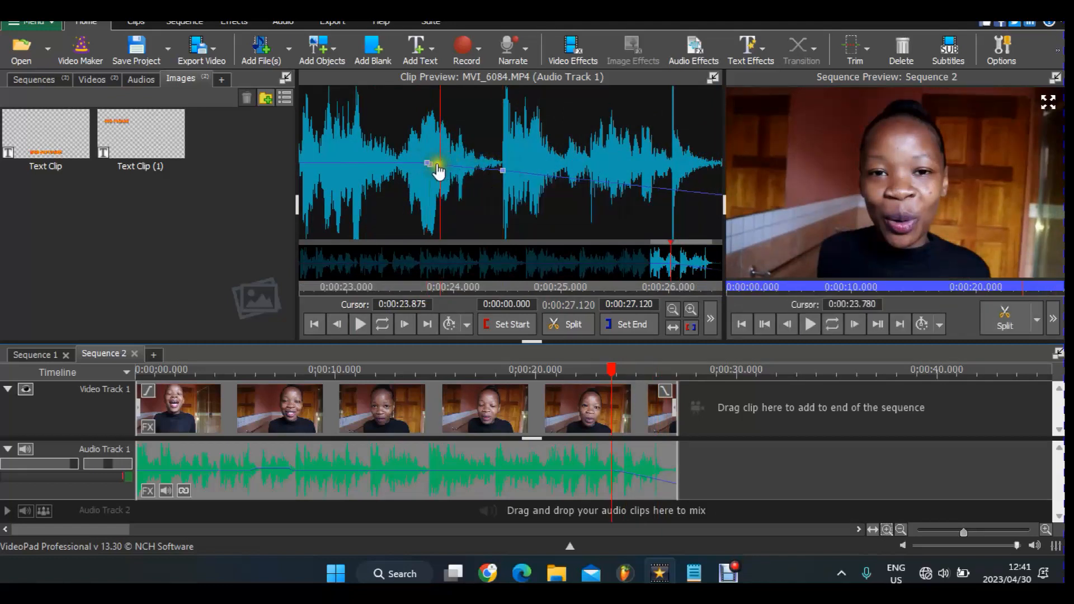
pyautogui.click(480, 168)
pyautogui.click(438, 165)
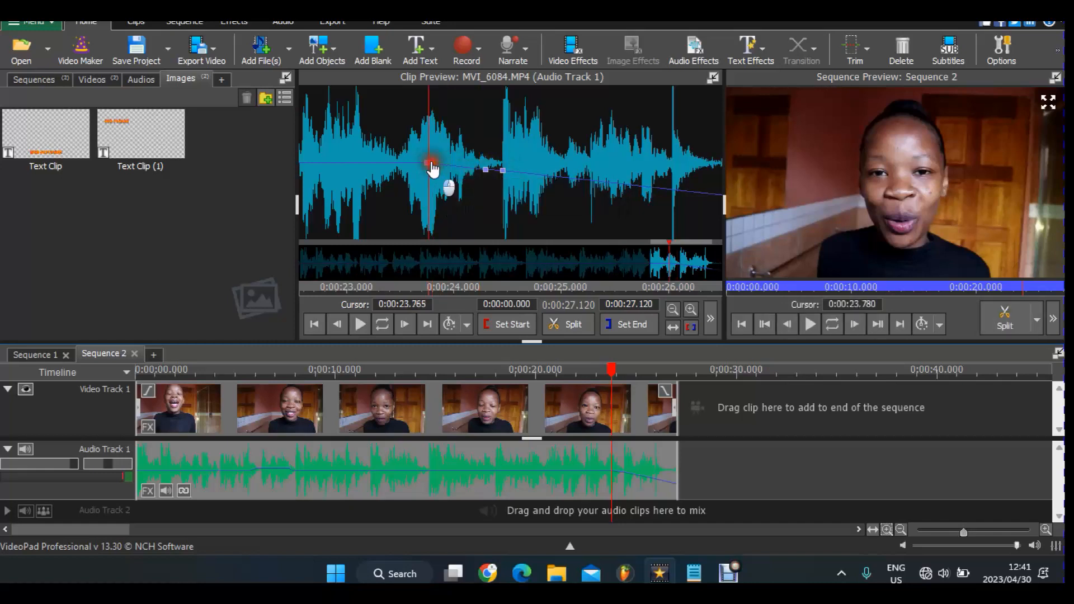
pyautogui.click(614, 185)
pyautogui.moveTo(614, 188); pyautogui.dragTo(626, 190)
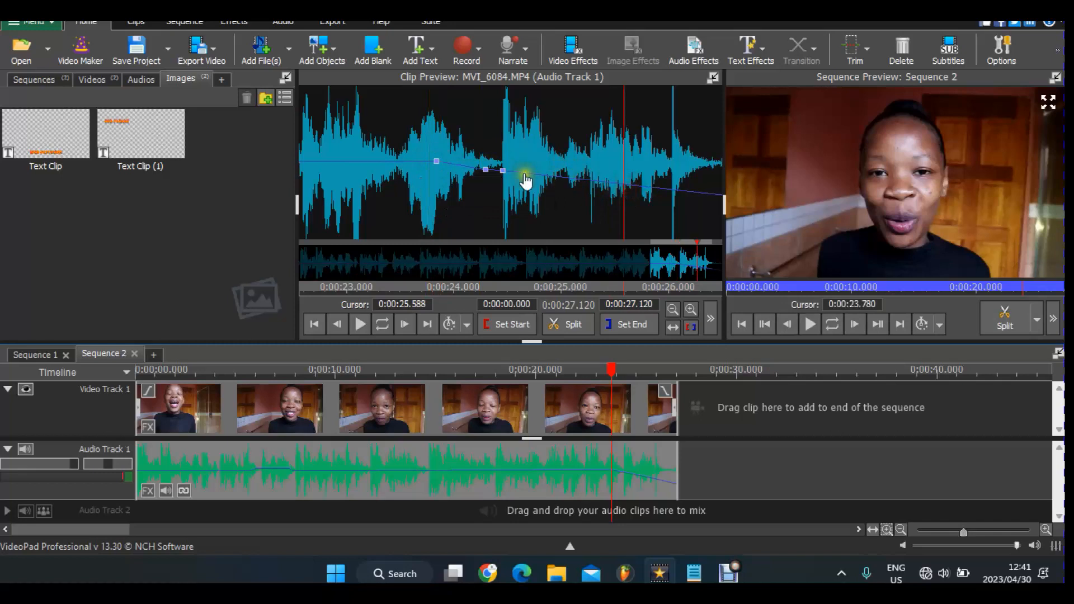
pyautogui.moveTo(492, 175); pyautogui.dragTo(503, 244)
# - Add an envelope point near 0:00:24 and drag points to shape the dip and recovery
pyautogui.click(587, 229)
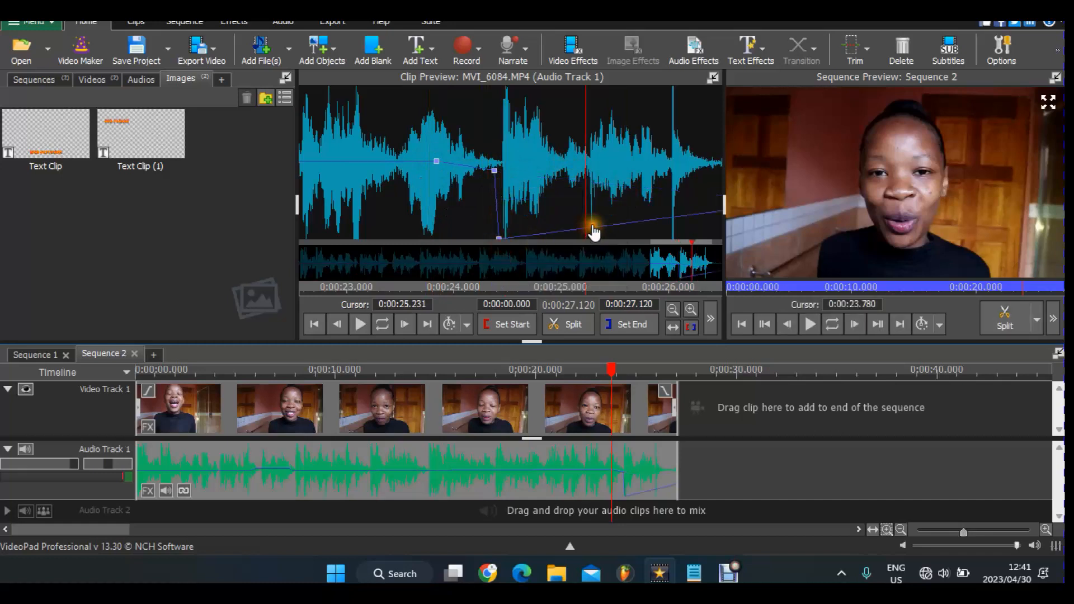
pyautogui.click(452, 162)
pyautogui.moveTo(461, 167); pyautogui.dragTo(499, 205)
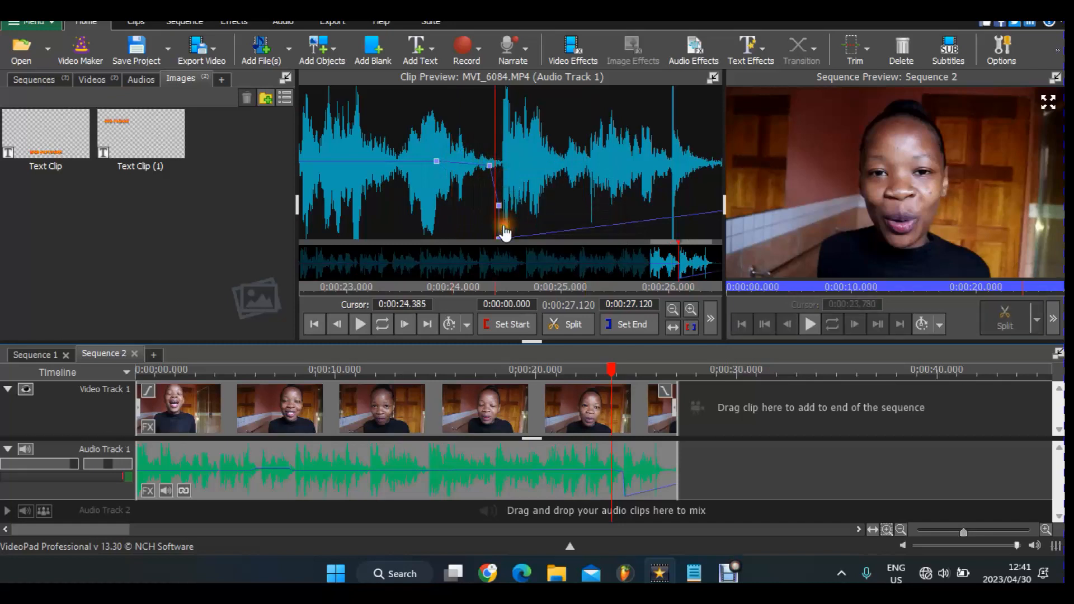
pyautogui.moveTo(505, 243); pyautogui.dragTo(567, 238)
pyautogui.moveTo(501, 211); pyautogui.dragTo(534, 223)
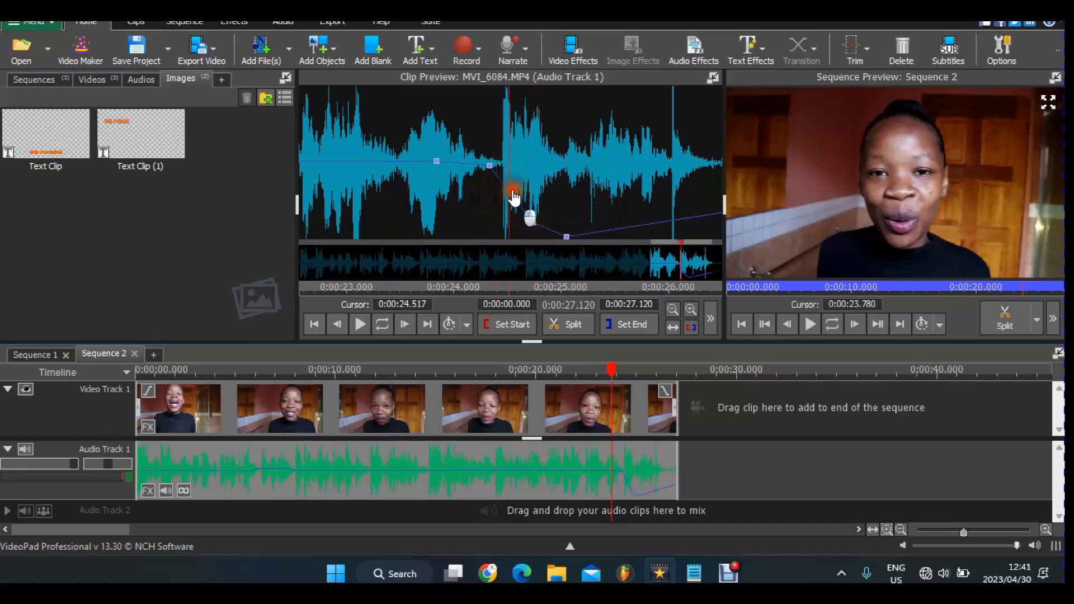
# - Add more points near 0:00:24.0 and set the dip's low point to about -98% gain
pyautogui.click(455, 197)
pyautogui.click(509, 190)
pyautogui.click(498, 168)
pyautogui.click(488, 166)
pyautogui.click(457, 167)
pyautogui.click(468, 166)
pyautogui.moveTo(468, 166); pyautogui.dragTo(568, 181)
pyautogui.click(571, 230)
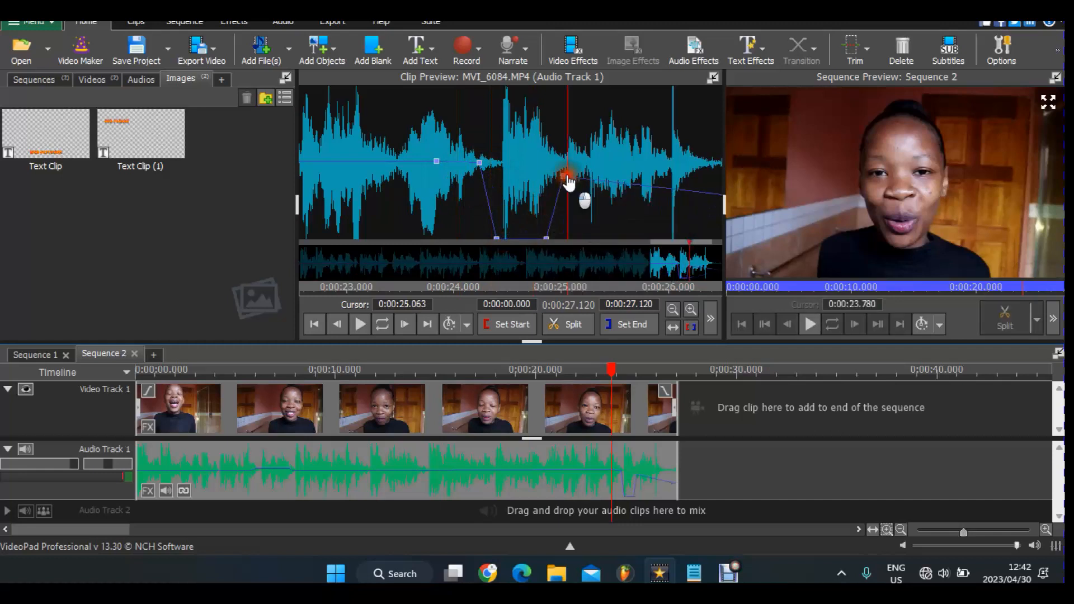
# - Zoom the clip waveform back out to the full view
pyautogui.click(673, 309)
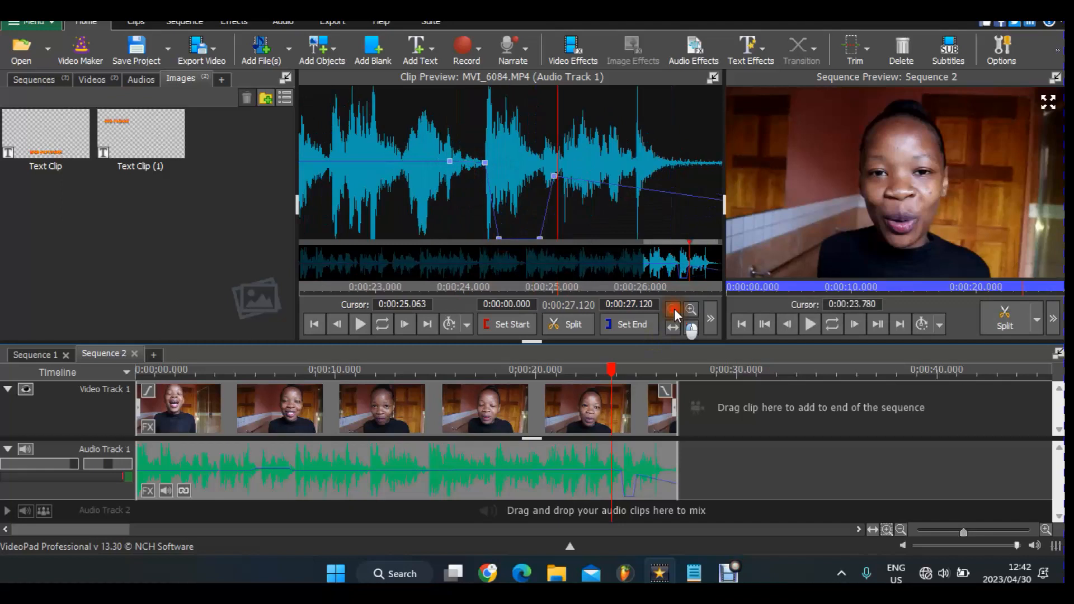
pyautogui.click(674, 309)
pyautogui.click(673, 308)
pyautogui.click(673, 308)
pyautogui.click(673, 309)
pyautogui.click(674, 309)
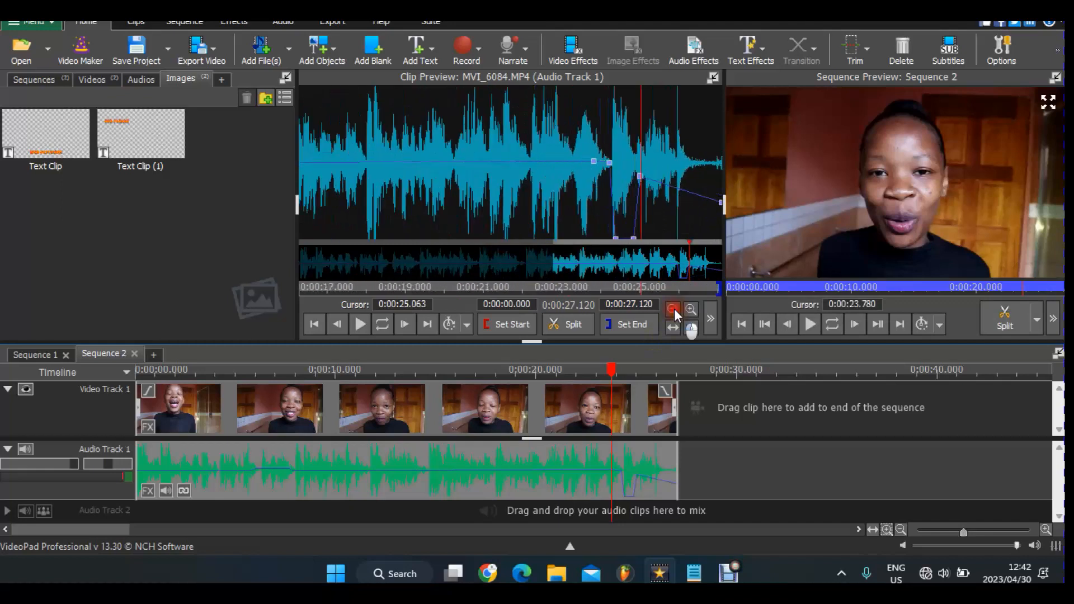
pyautogui.click(673, 309)
pyautogui.click(674, 308)
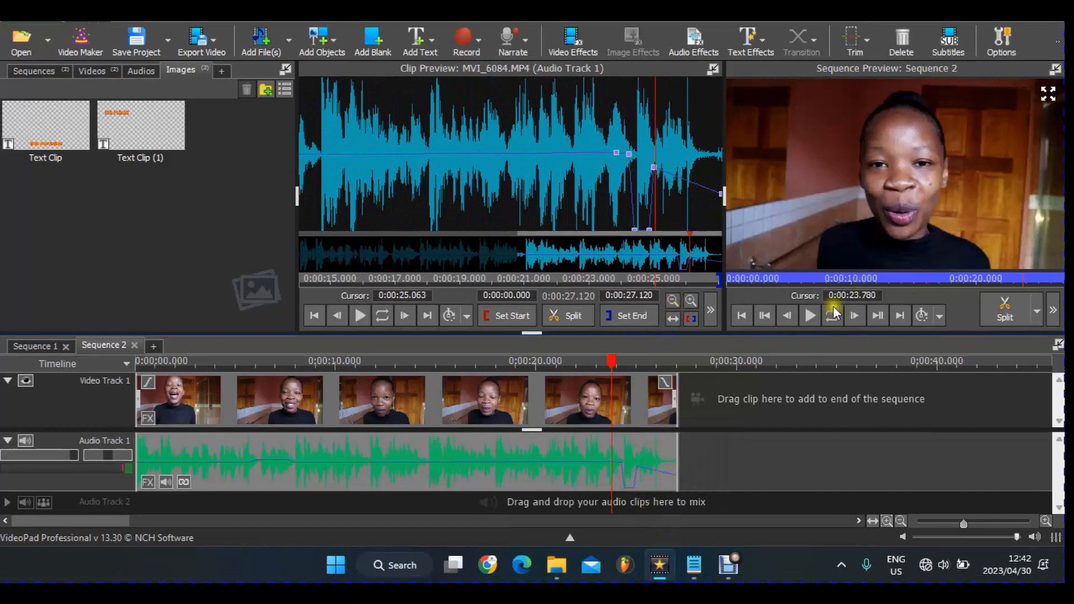
# - Play the sequence to hear the dip, then undo the last two envelope edits with Ctrl+Z
pyautogui.click(819, 316)
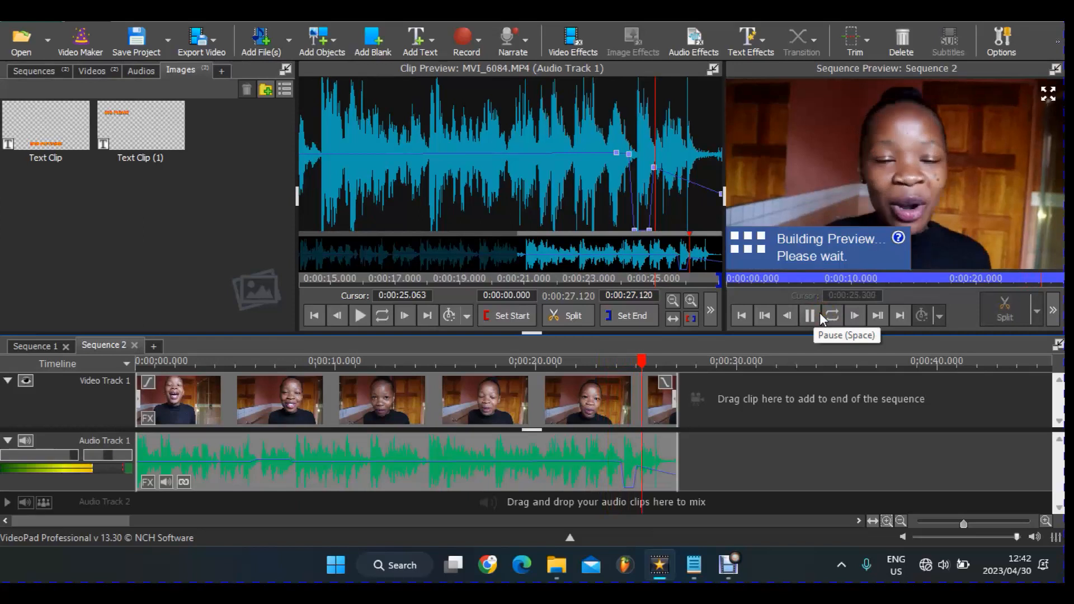
pyautogui.click(820, 315)
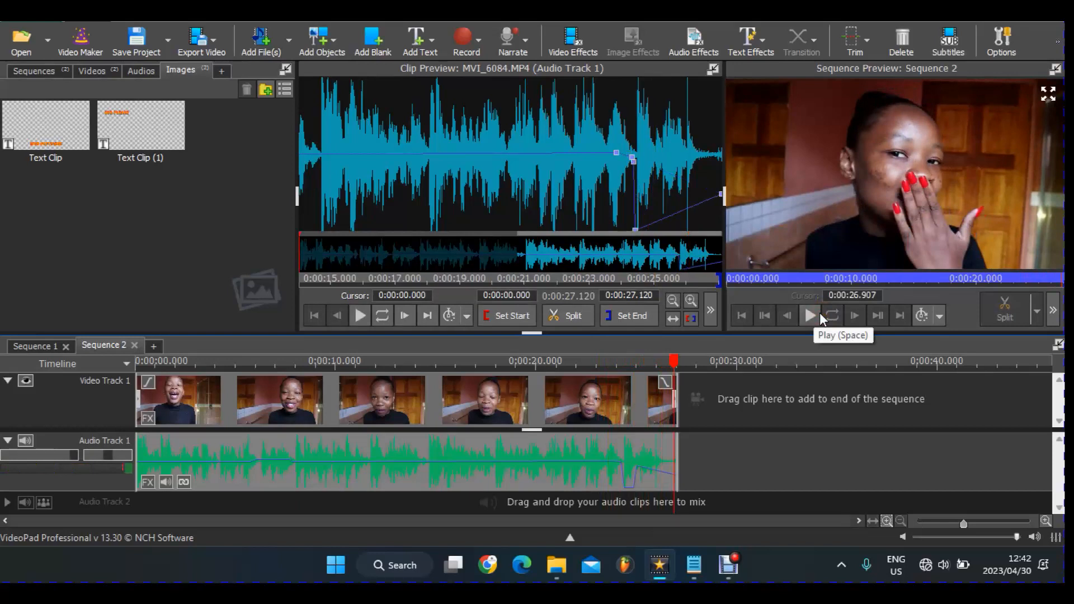
pyautogui.hotkey('ctrl', 'z')
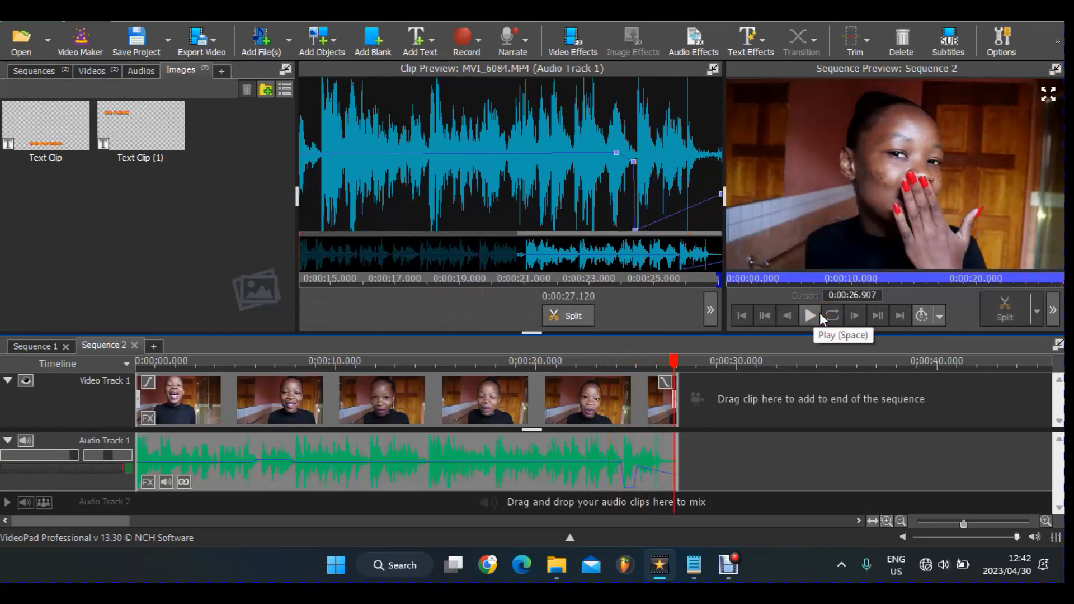
pyautogui.hotkey('ctrl', 'z')
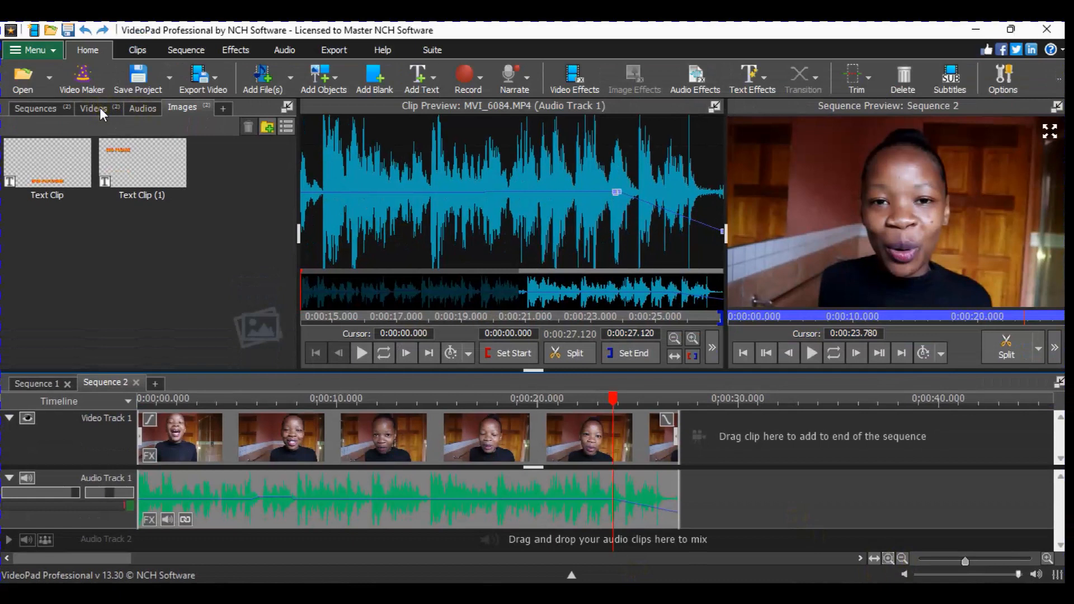
# - Place MVI_6086.MP4 from the Videos bin right after the first clip and load its audio
pyautogui.click(100, 109)
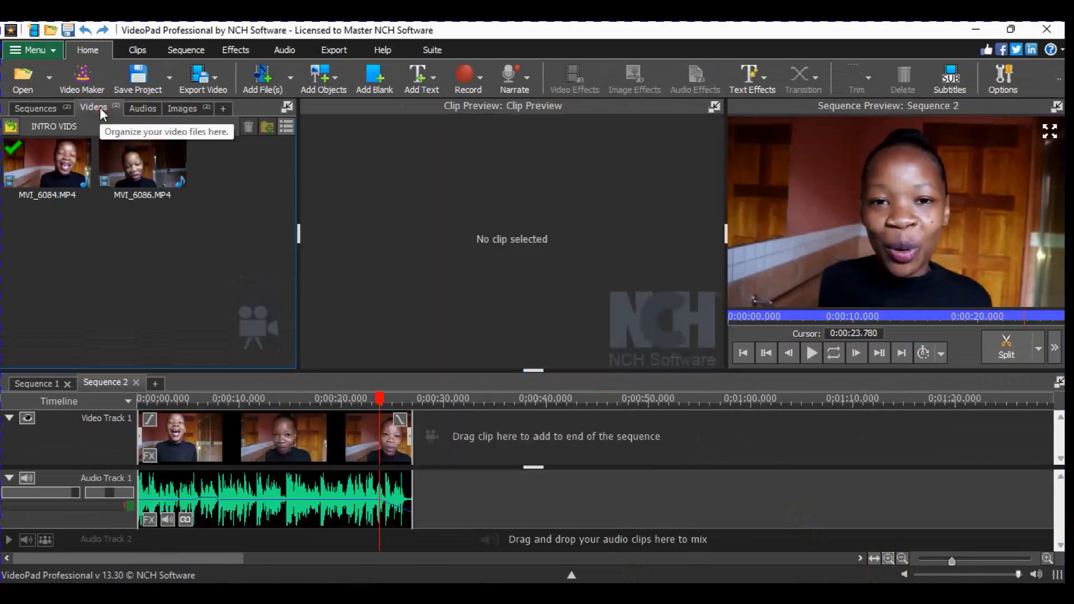
pyautogui.click(154, 165)
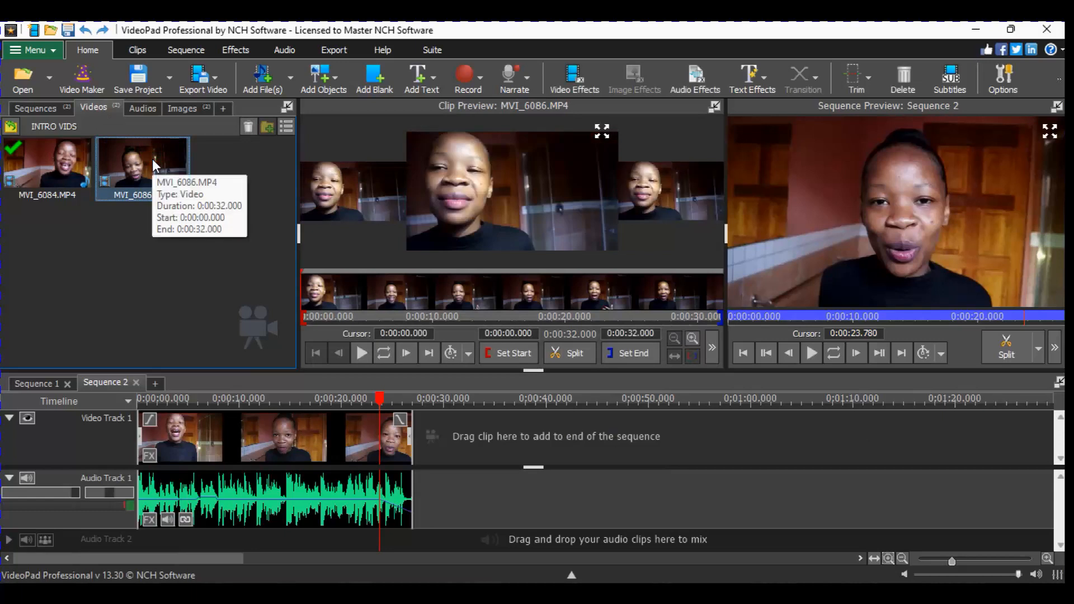
pyautogui.moveTo(171, 168); pyautogui.dragTo(514, 459)
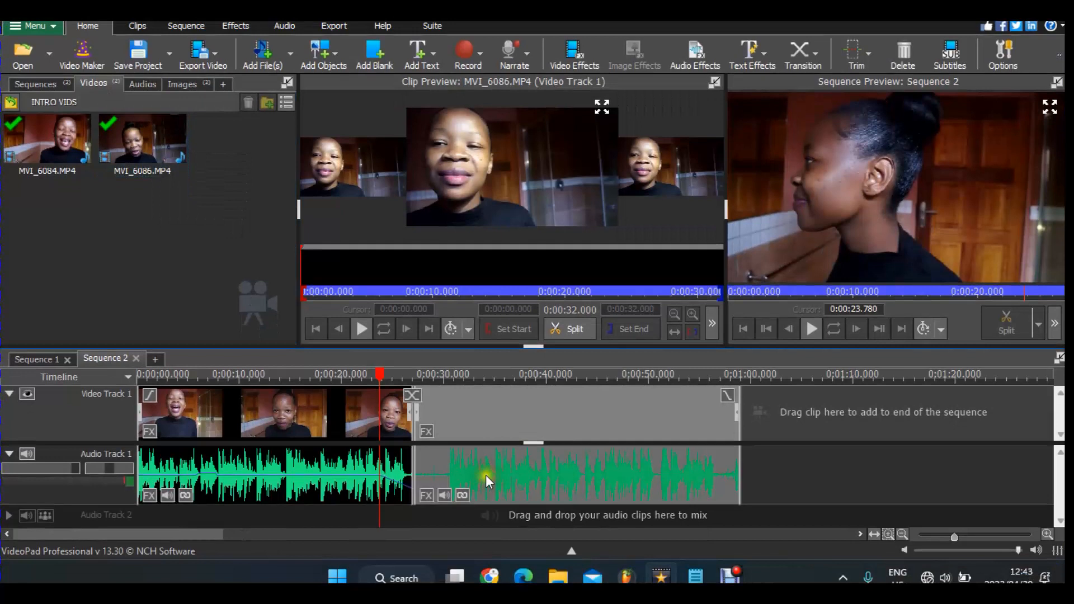
pyautogui.click(484, 482)
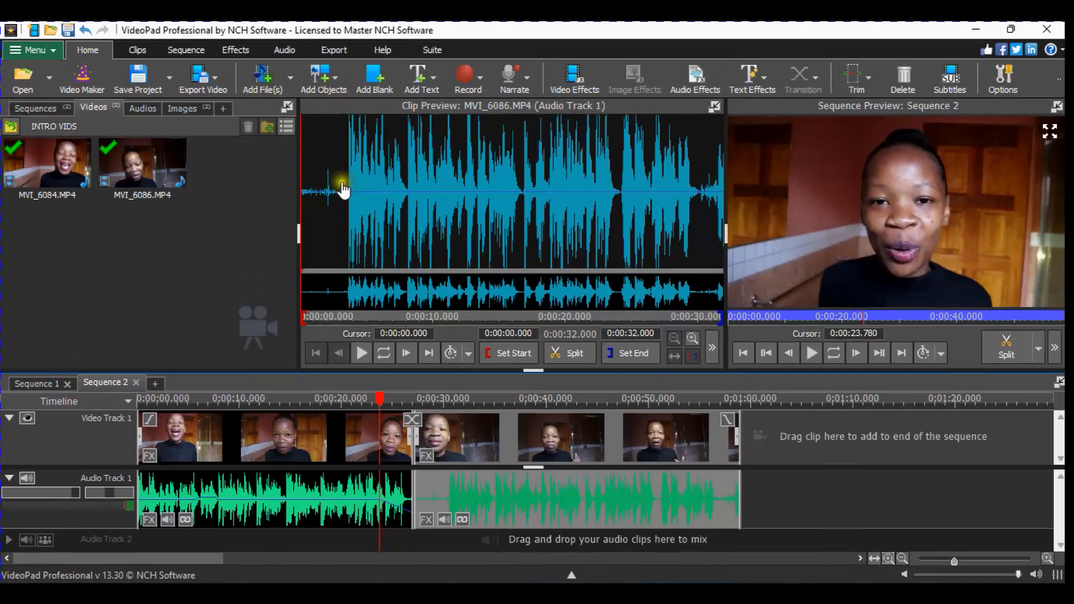
# - Pull MVI_6086's volume envelope down at the clip end (about -22%) and at its start
pyautogui.click(312, 192)
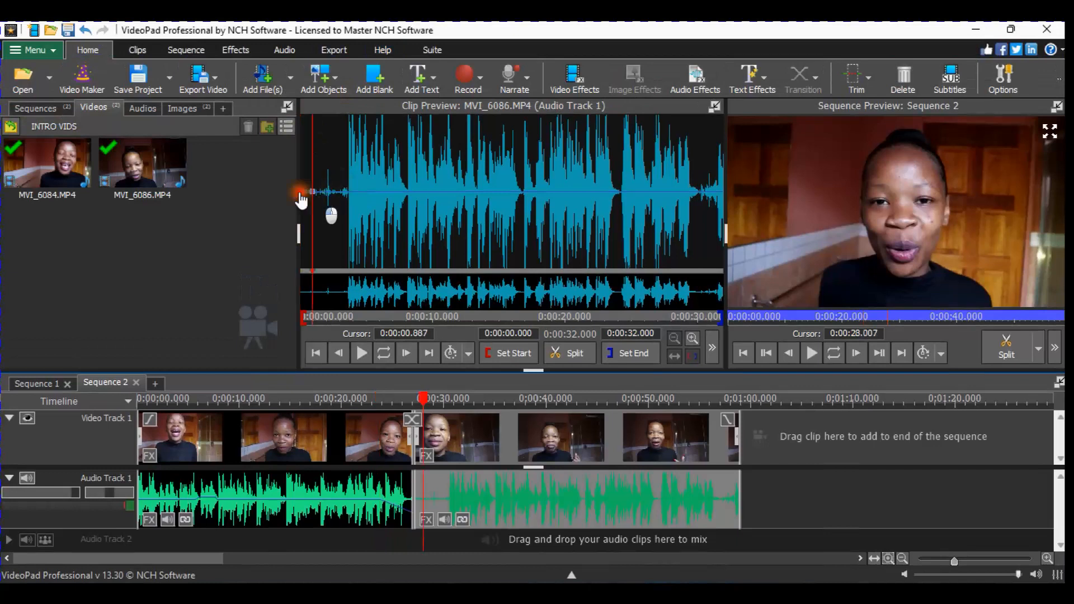
pyautogui.click(713, 192)
pyautogui.moveTo(718, 194); pyautogui.dragTo(735, 213)
pyautogui.click(302, 193)
pyautogui.moveTo(304, 199); pyautogui.dragTo(292, 202)
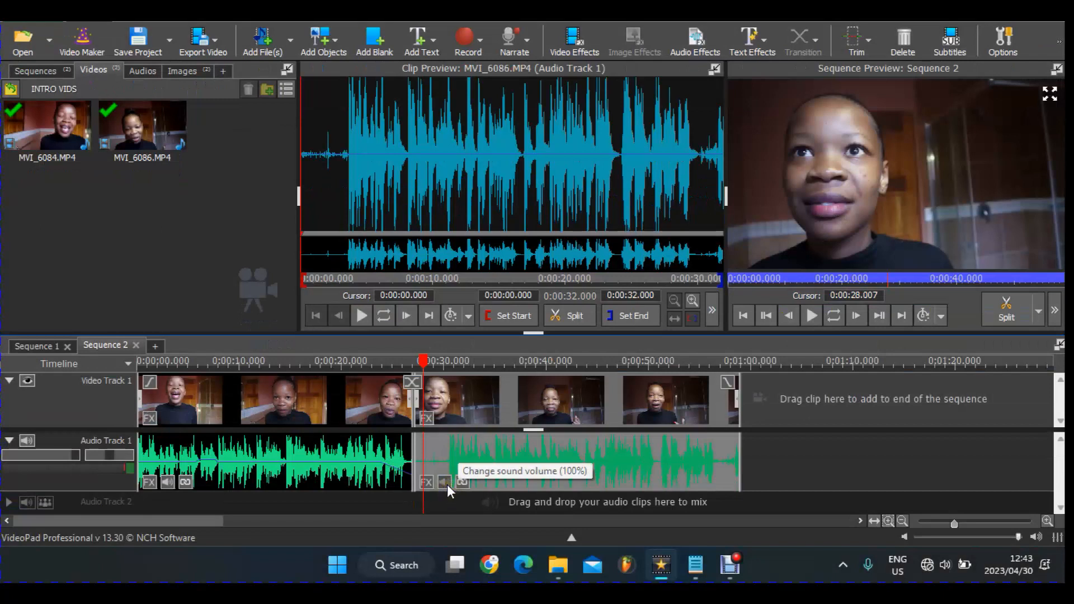
# - Set the second clip's Clip Volume to 84%
pyautogui.click(445, 482)
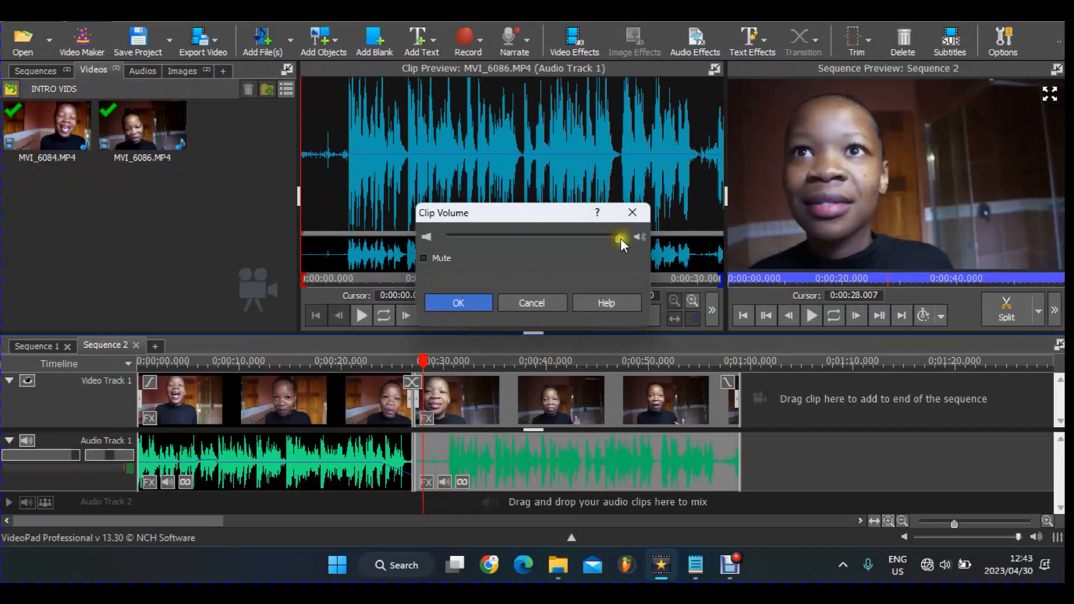
pyautogui.moveTo(618, 238); pyautogui.dragTo(586, 239)
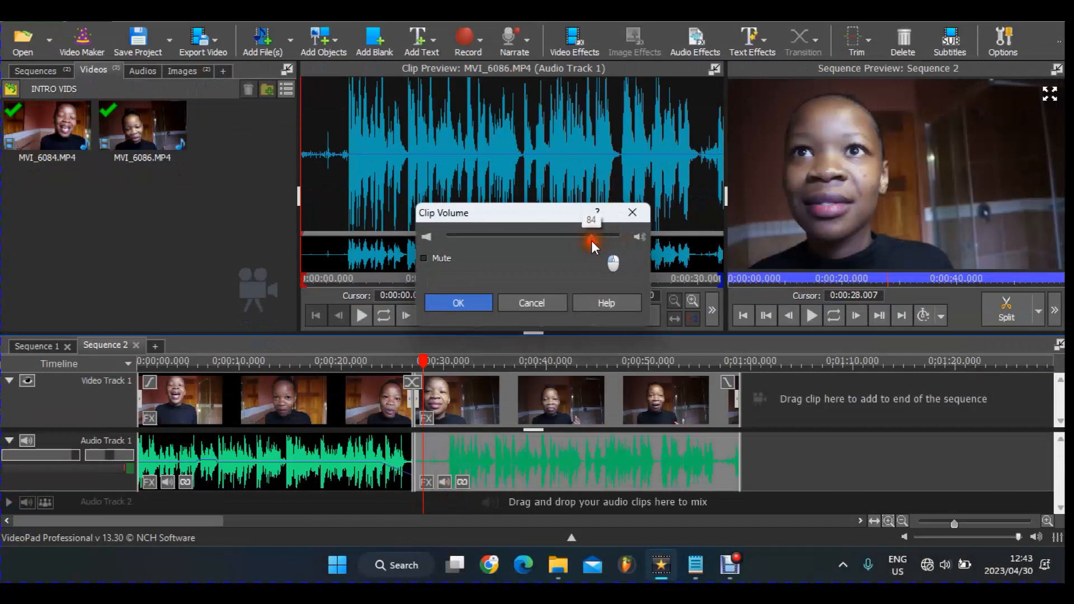
pyautogui.click(477, 305)
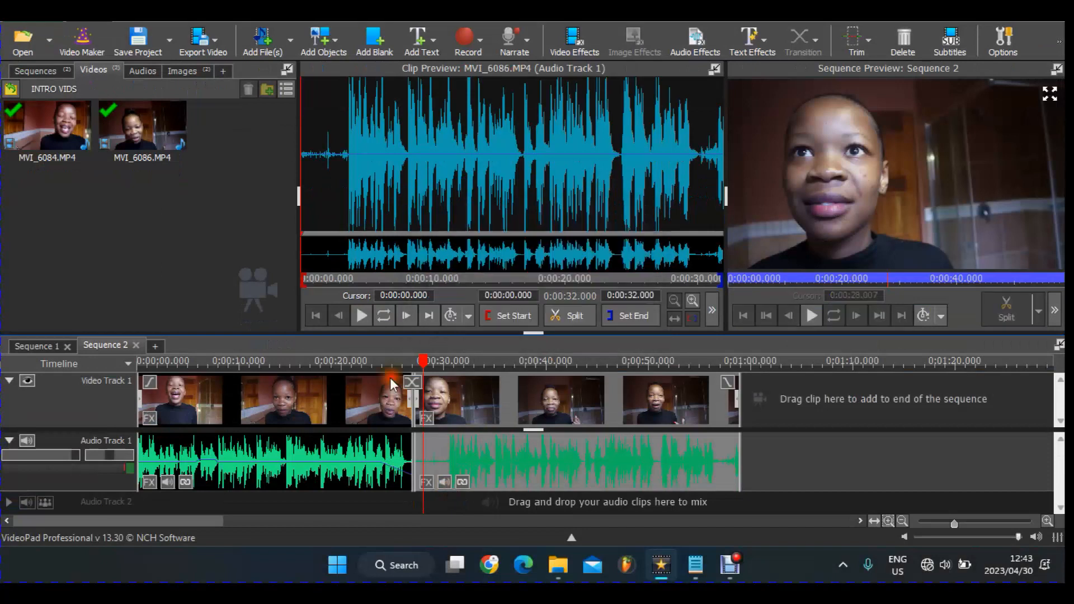
# - Move the playhead into the second clip at 0:00:32 and bring up its sound effects
pyautogui.click(383, 362)
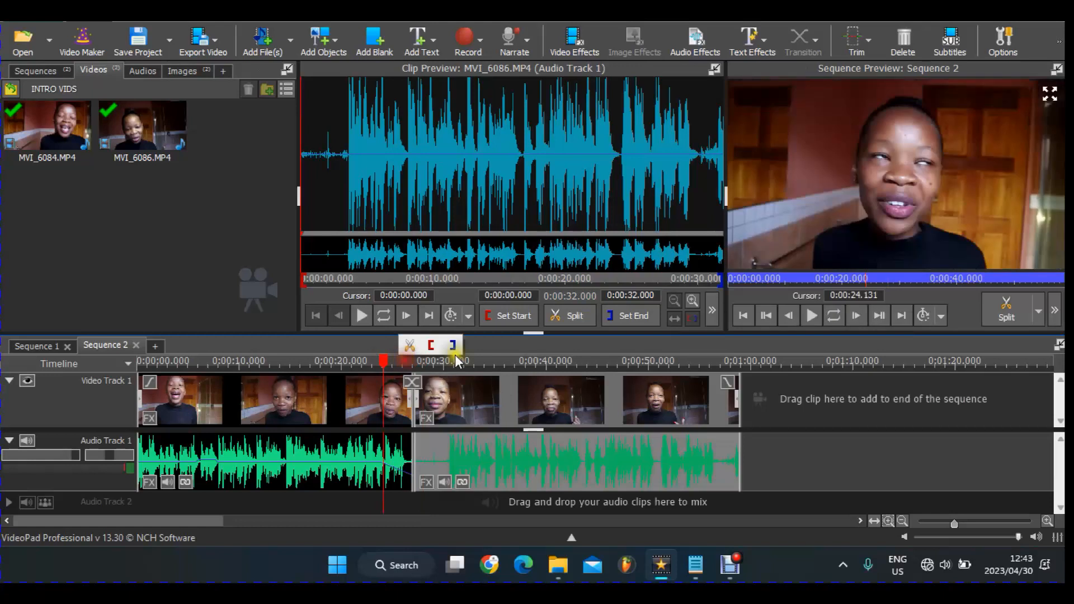
pyautogui.click(469, 360)
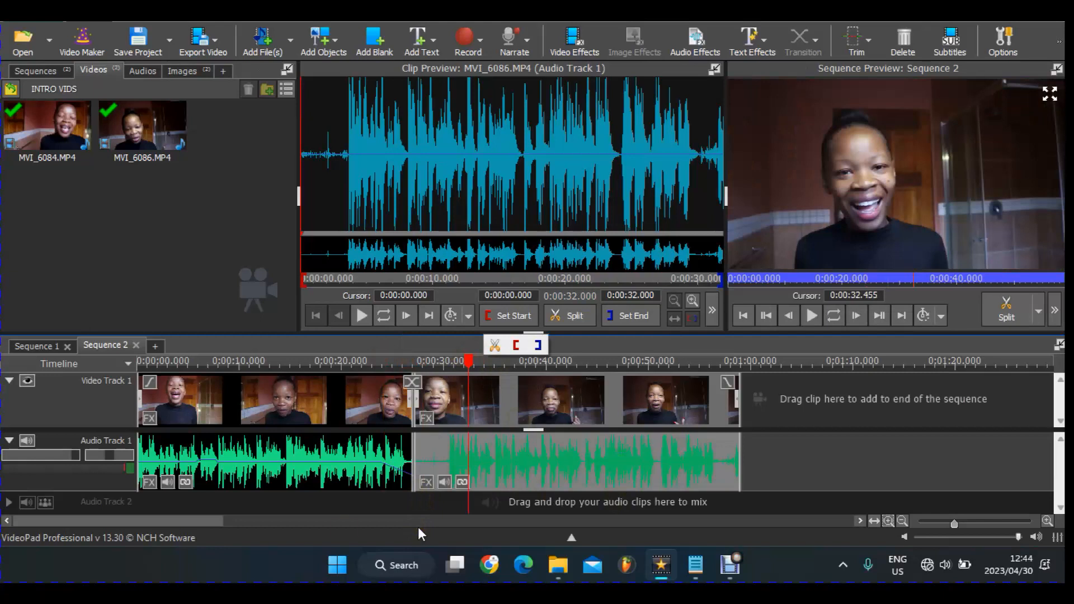
pyautogui.click(436, 479)
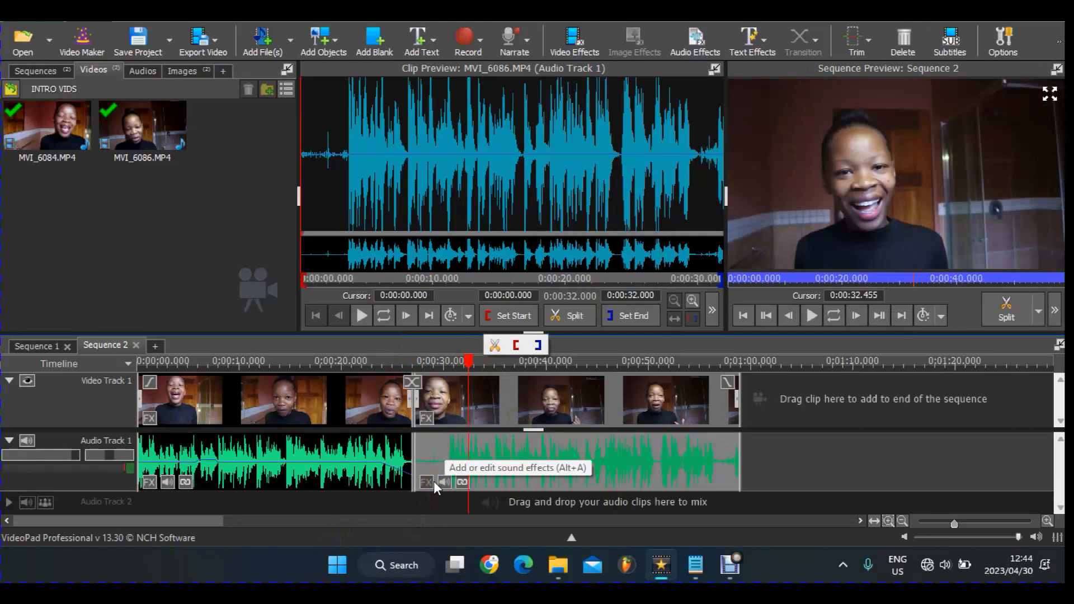
# - Add a 3-second Fade Out to the second clip's audio, then undo it with Ctrl+Z
pyautogui.click(434, 481)
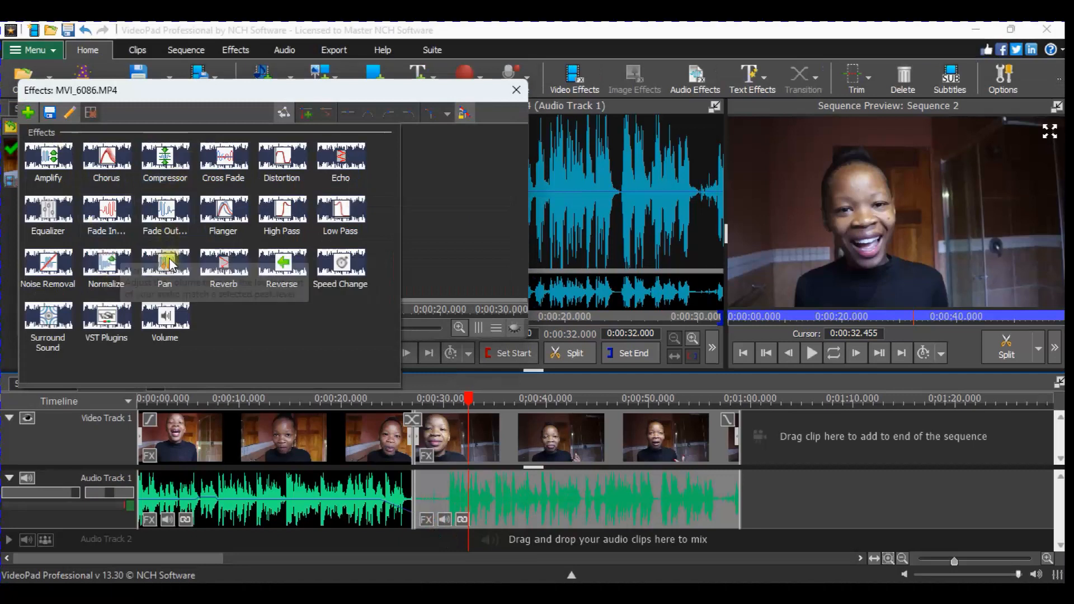
pyautogui.click(170, 218)
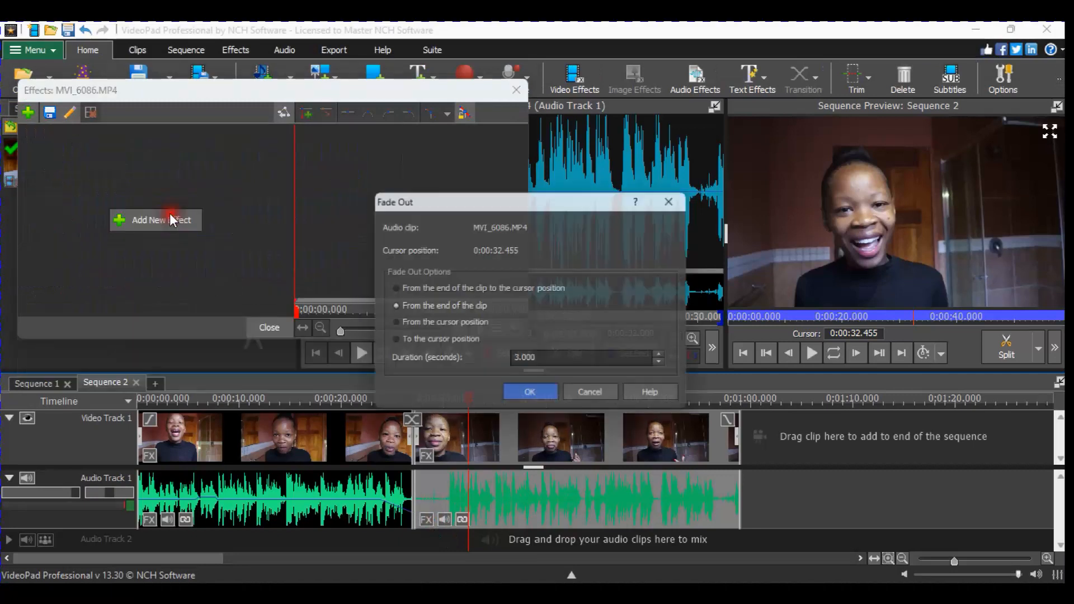
pyautogui.click(551, 398)
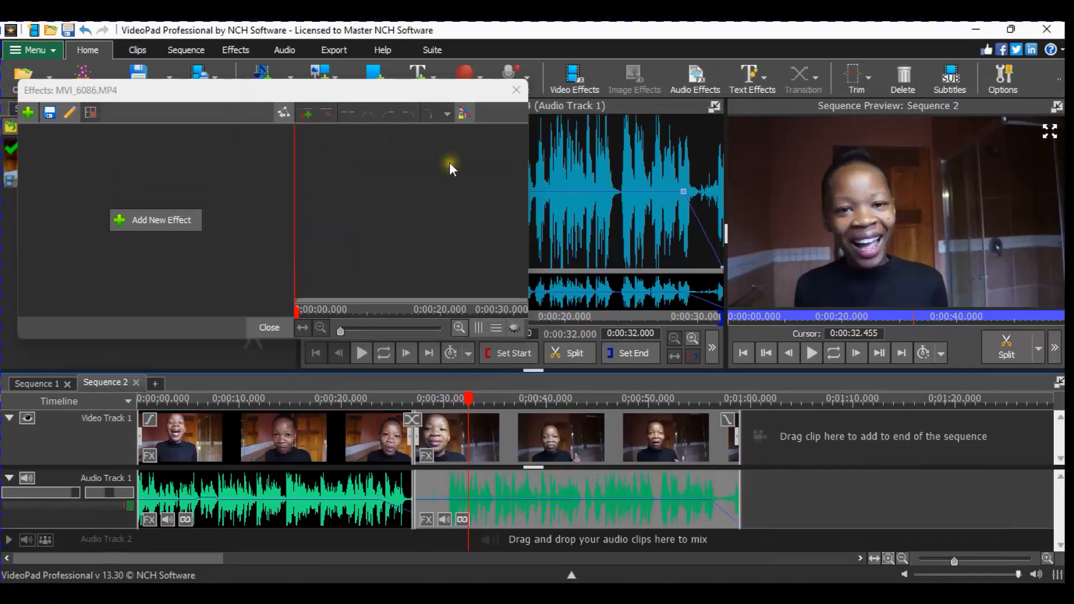
pyautogui.hotkey('ctrl', 'z')
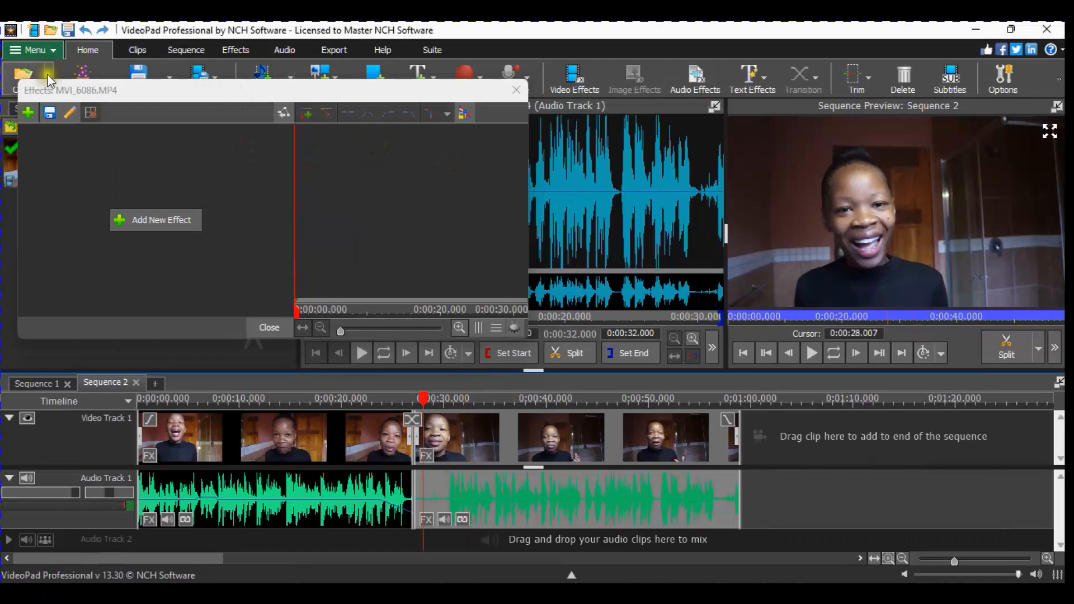
# - Reopen the Fade Out options and dismiss them without applying
pyautogui.click(34, 116)
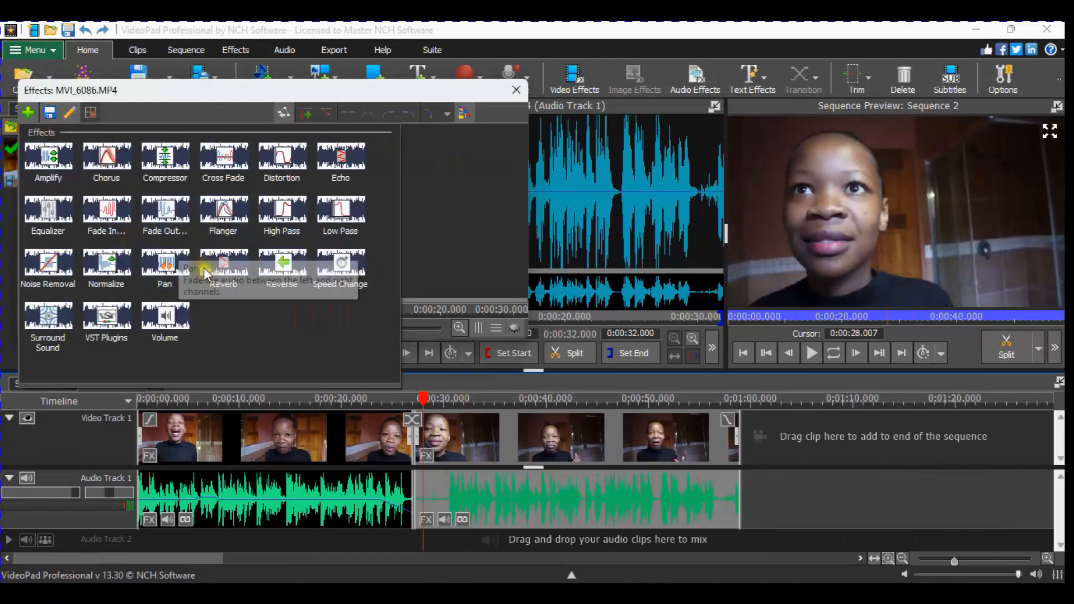
pyautogui.click(166, 211)
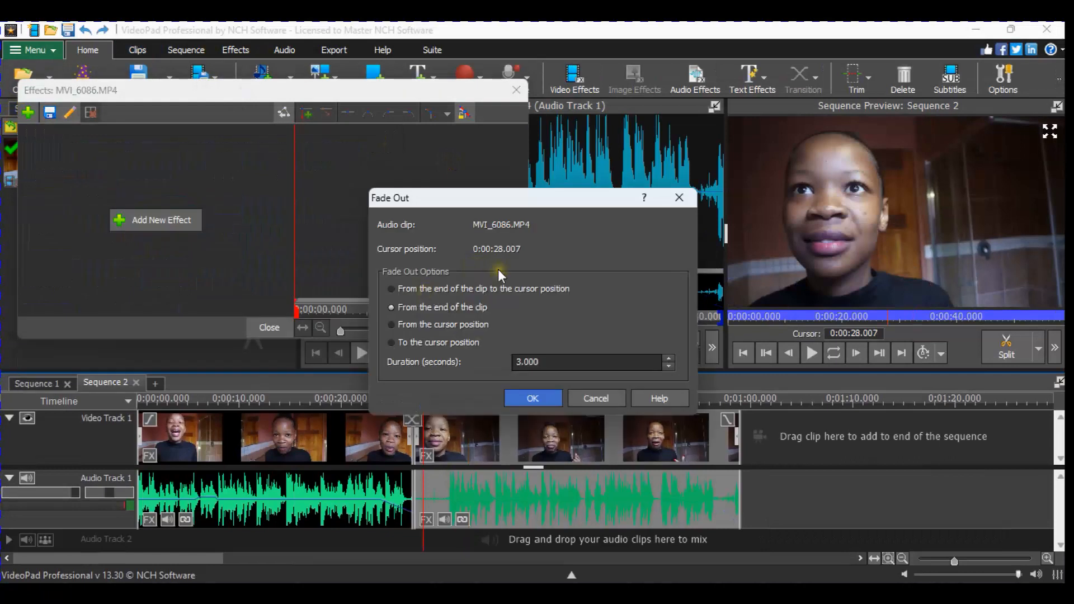
pyautogui.click(679, 198)
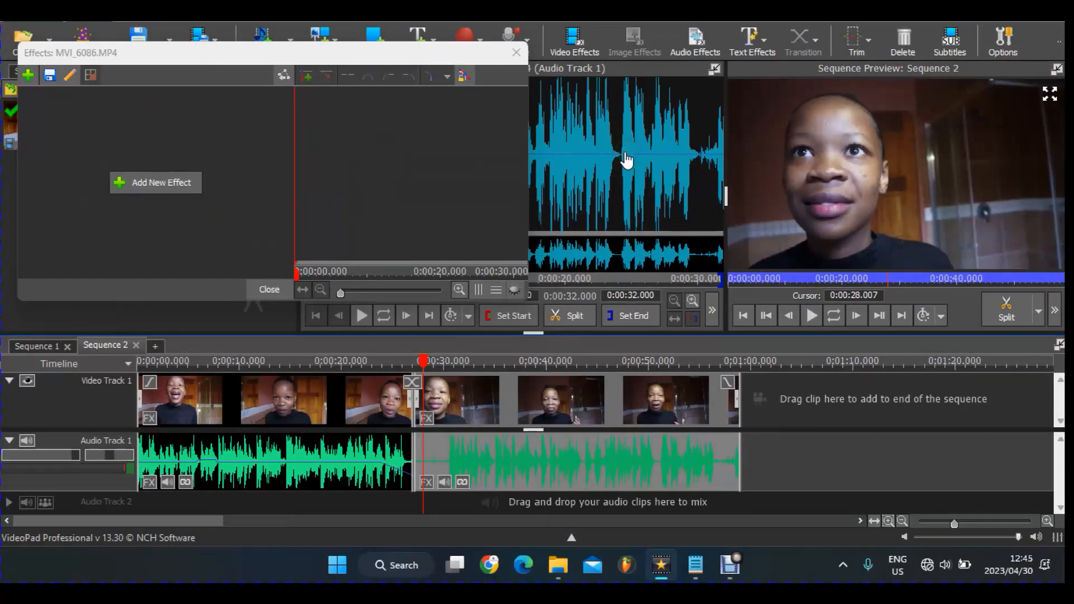
# - Skip Fade In, add an Equalizer effect to MVI_6086's audio and bring up its settings
pyautogui.click(162, 186)
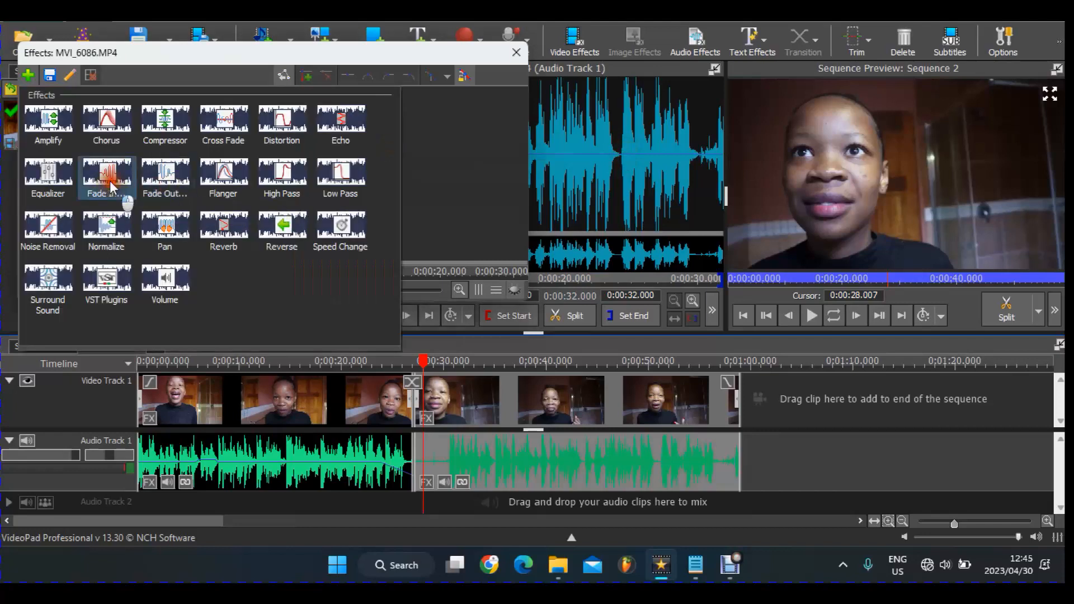
pyautogui.click(112, 186)
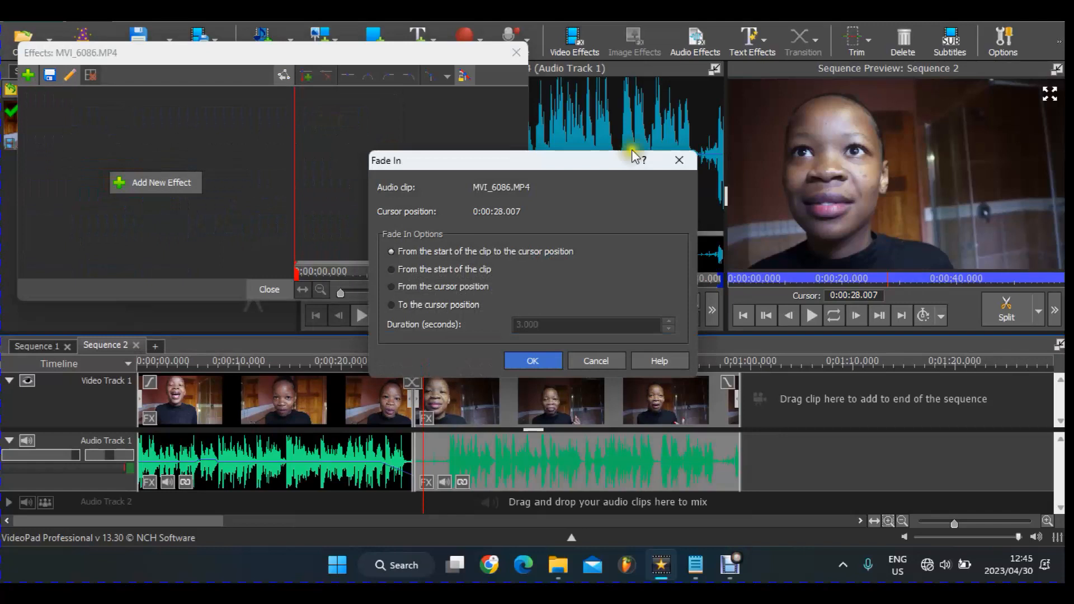
pyautogui.click(679, 161)
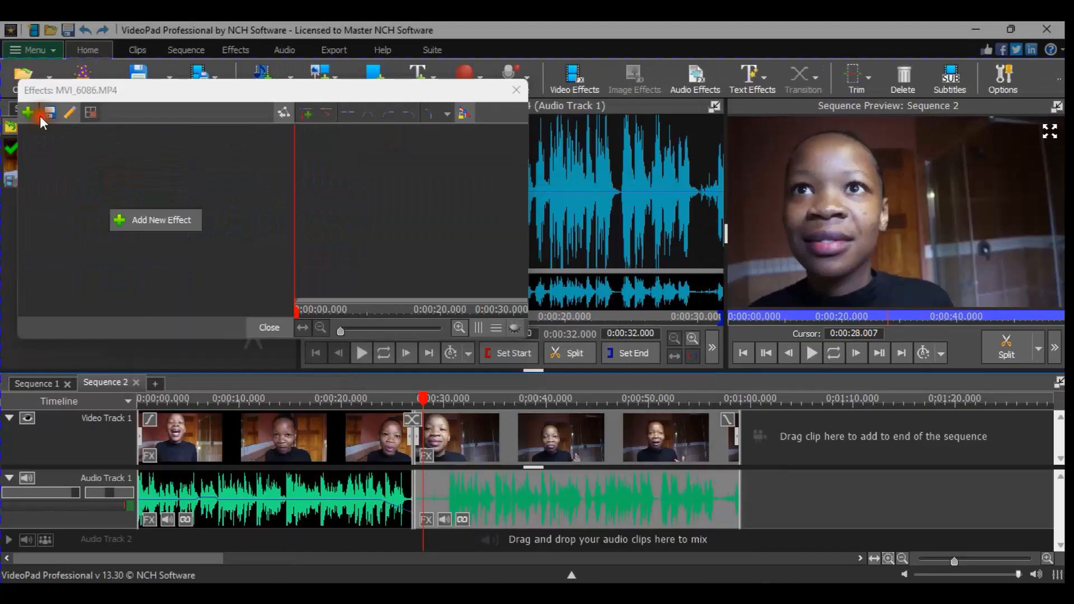
pyautogui.click(29, 113)
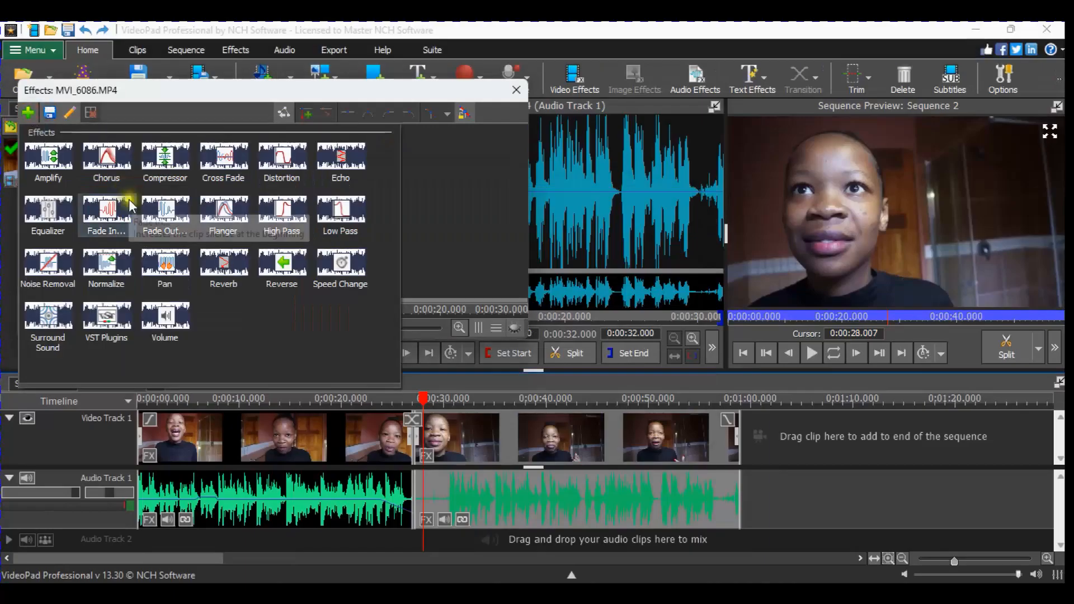
pyautogui.click(48, 213)
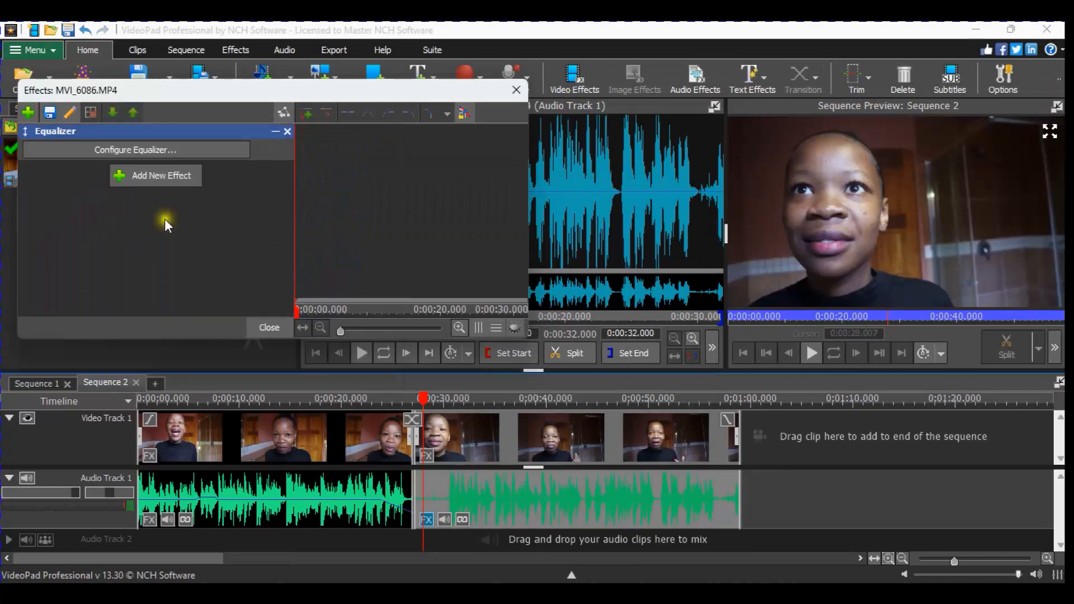
pyautogui.click(159, 147)
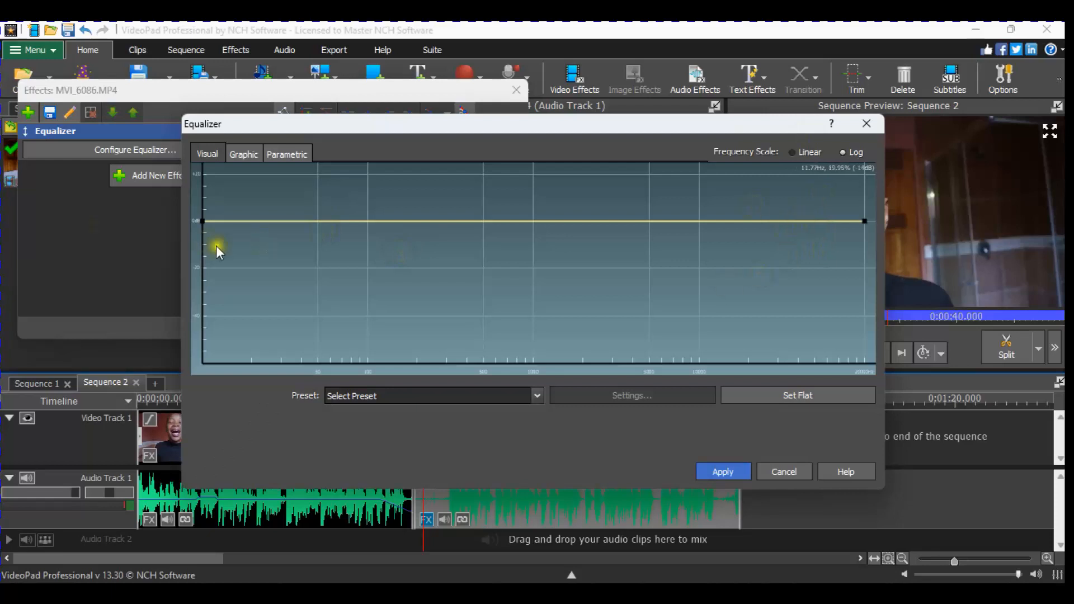
# - Draw a low-cut EQ curve dropping the lowest frequencies to -60 dB with small lifts, and apply it
pyautogui.click(312, 221)
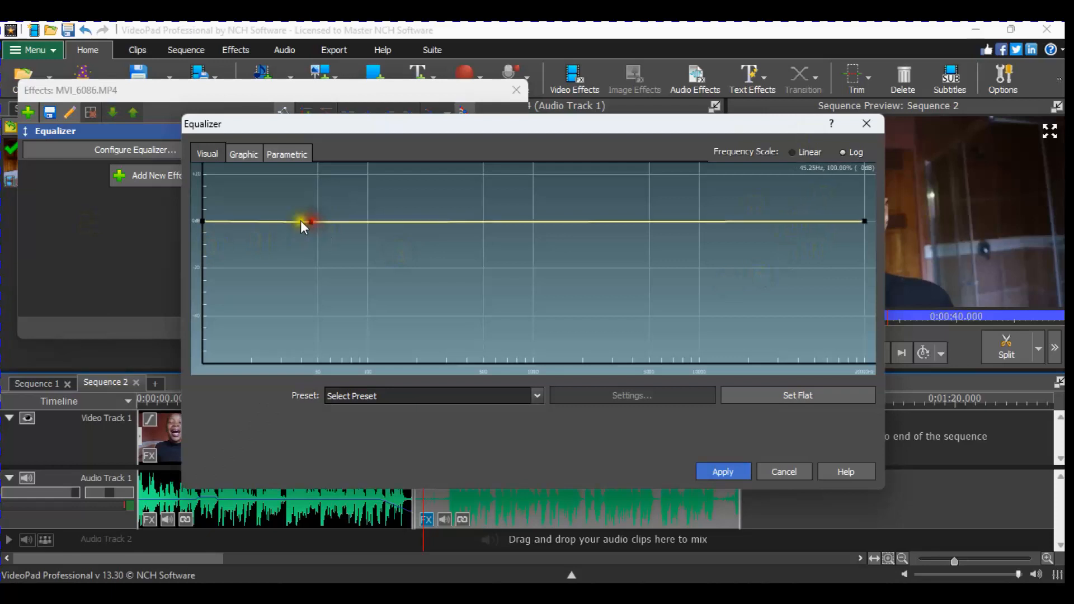
pyautogui.click(294, 221)
pyautogui.moveTo(295, 226); pyautogui.dragTo(329, 380)
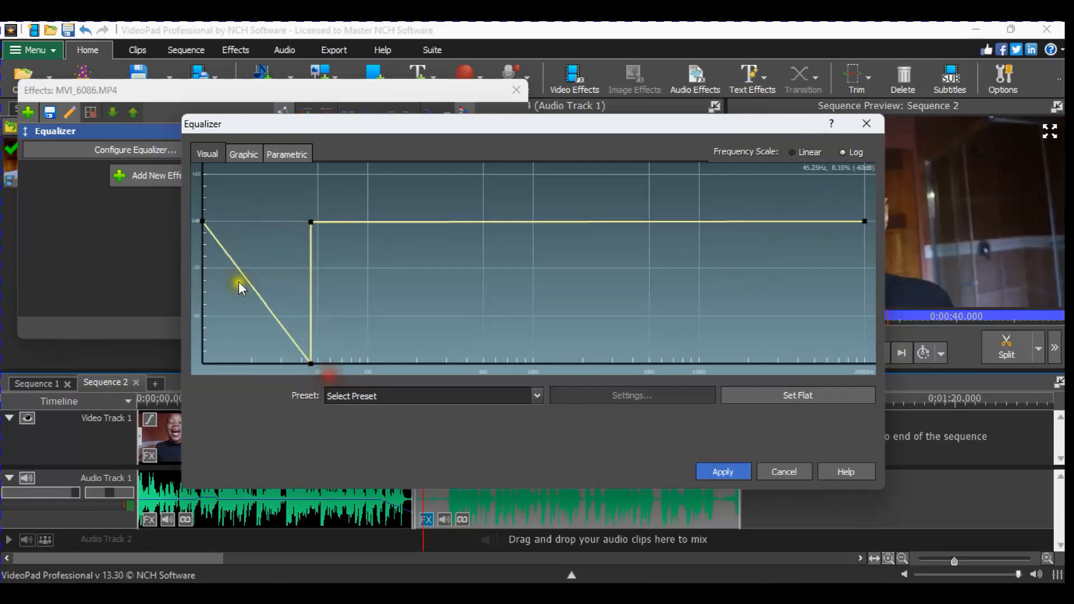
pyautogui.moveTo(204, 225); pyautogui.dragTo(213, 456)
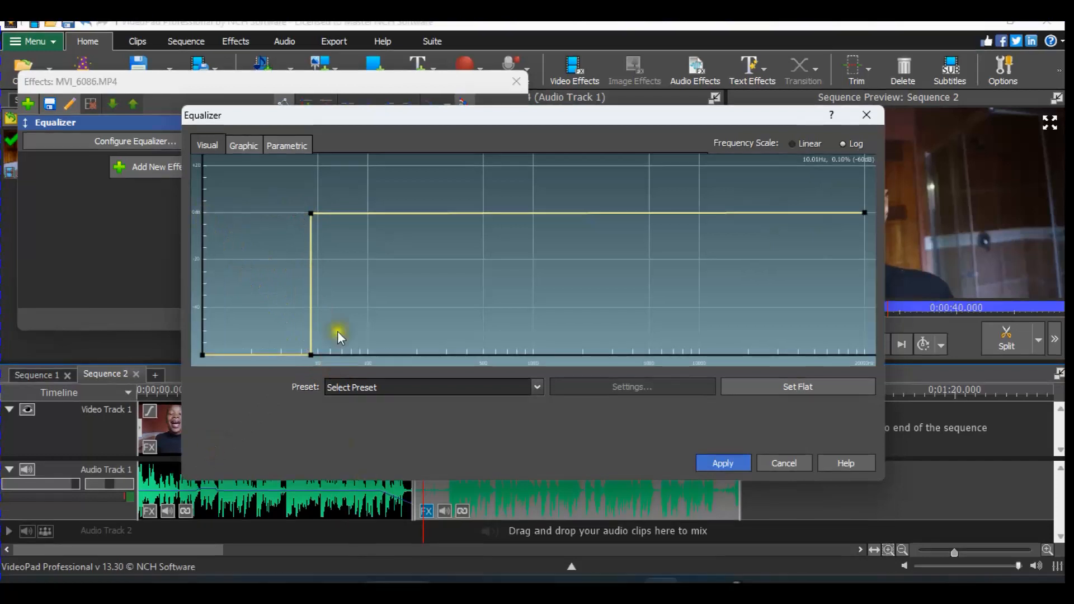
pyautogui.moveTo(311, 306); pyautogui.dragTo(353, 204)
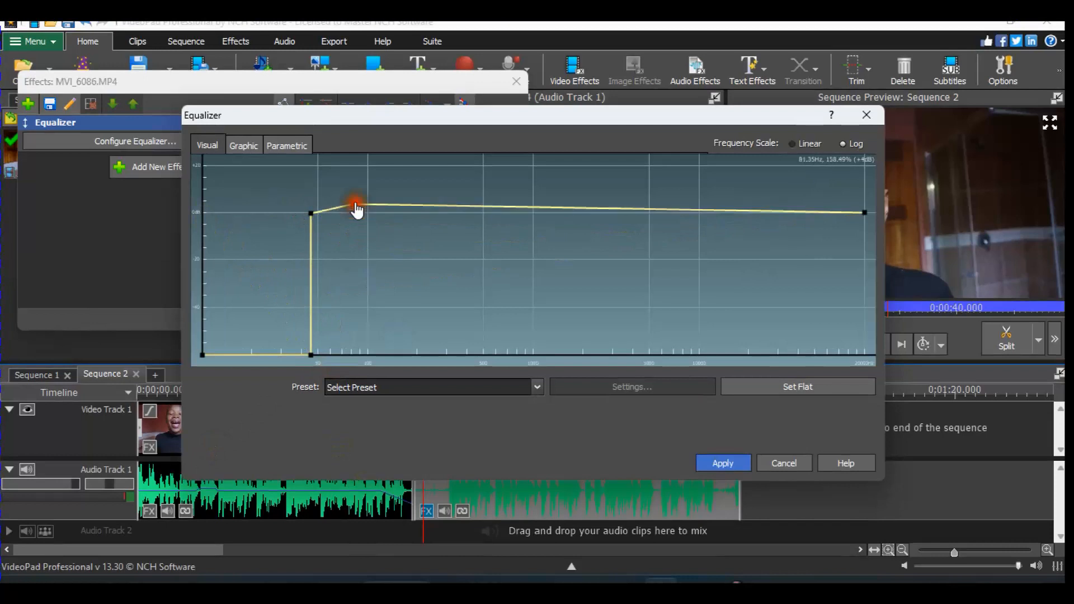
pyautogui.moveTo(782, 206)
pyautogui.mouseDown()
pyautogui.moveTo(798, 231)
pyautogui.moveTo(762, 203)
pyautogui.mouseUp()
pyautogui.click(688, 210)
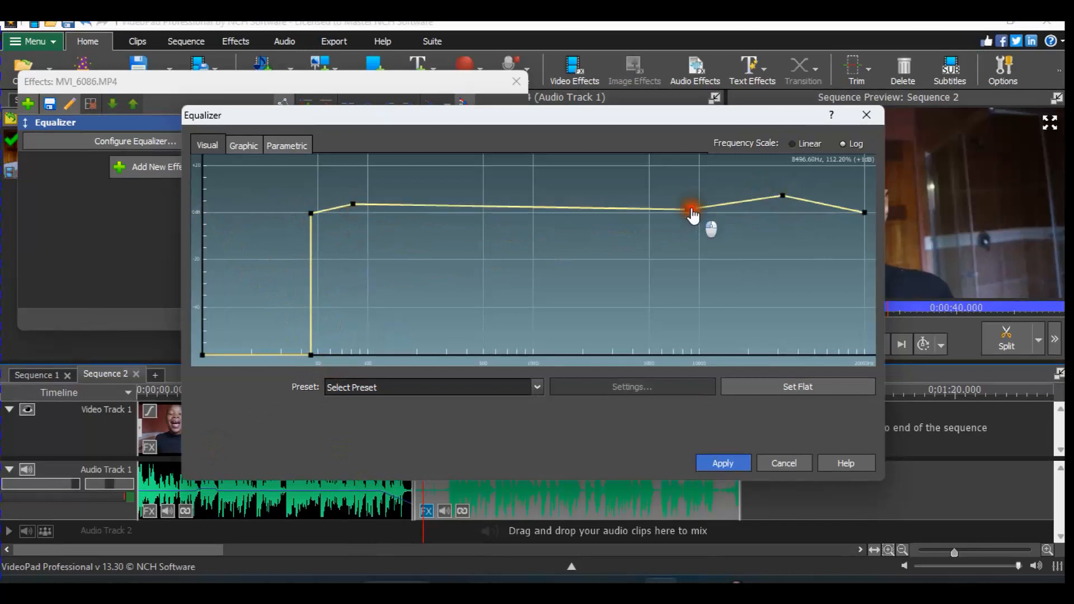
pyautogui.click(727, 462)
pyautogui.click(567, 390)
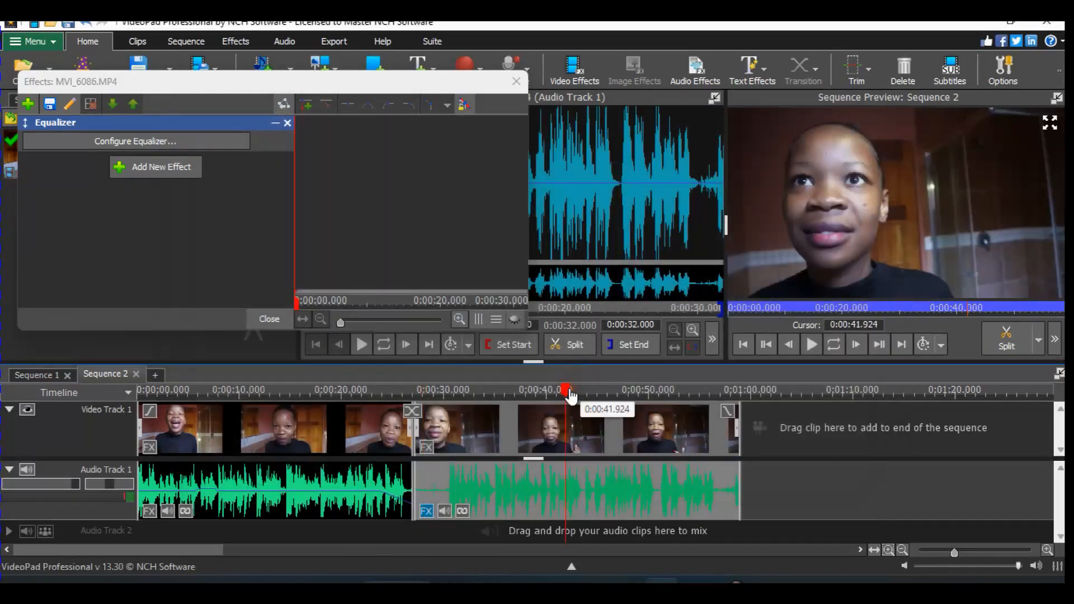
# - Play back the equalized clip, delete the Equalizer effect, and replay the sequence preview
pyautogui.press('space')
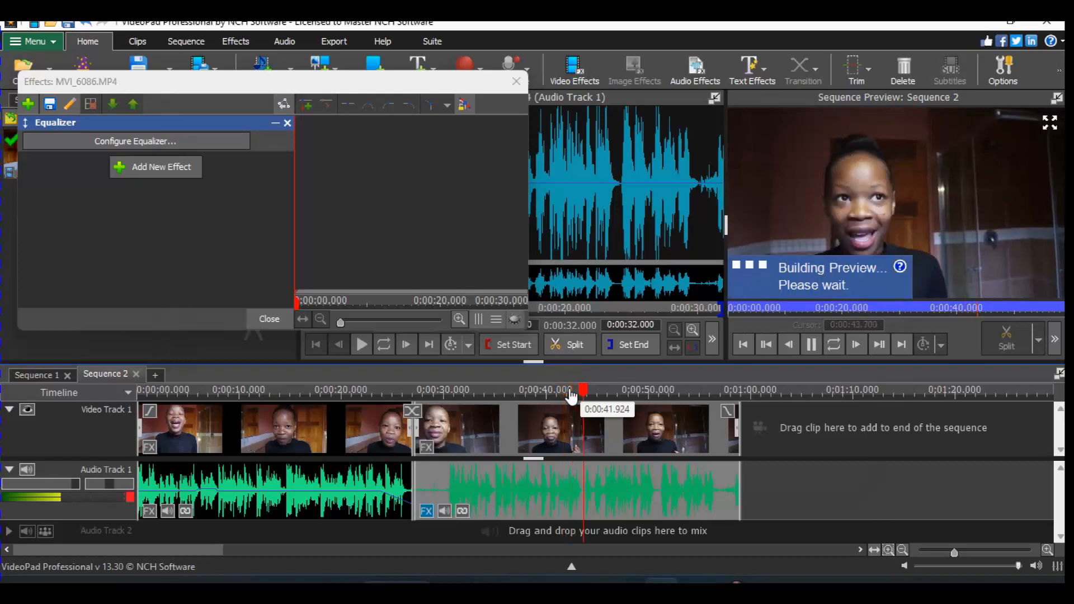
pyautogui.press('space')
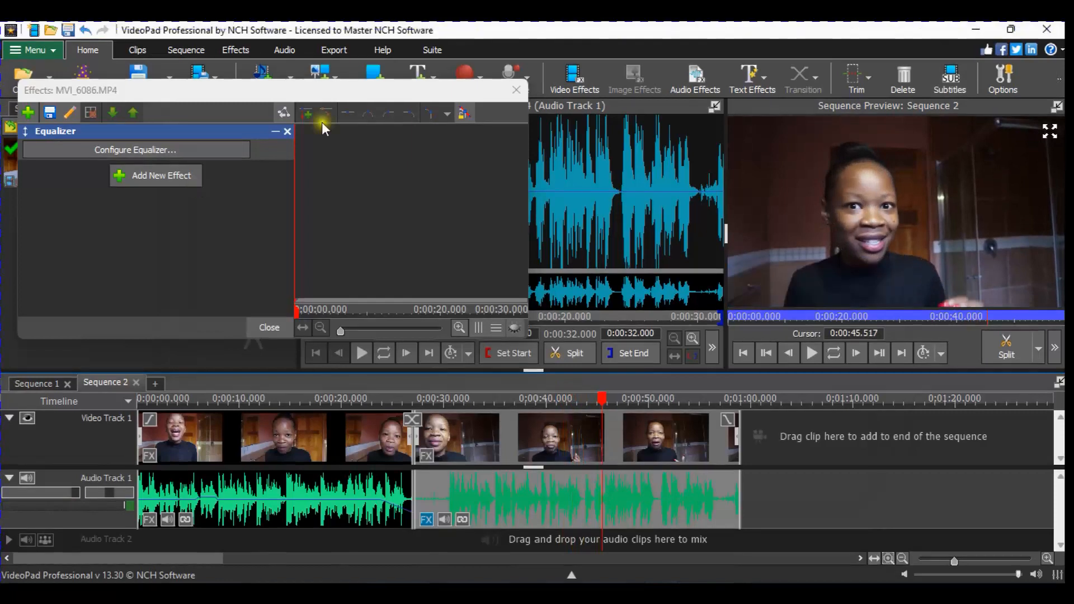
pyautogui.click(289, 131)
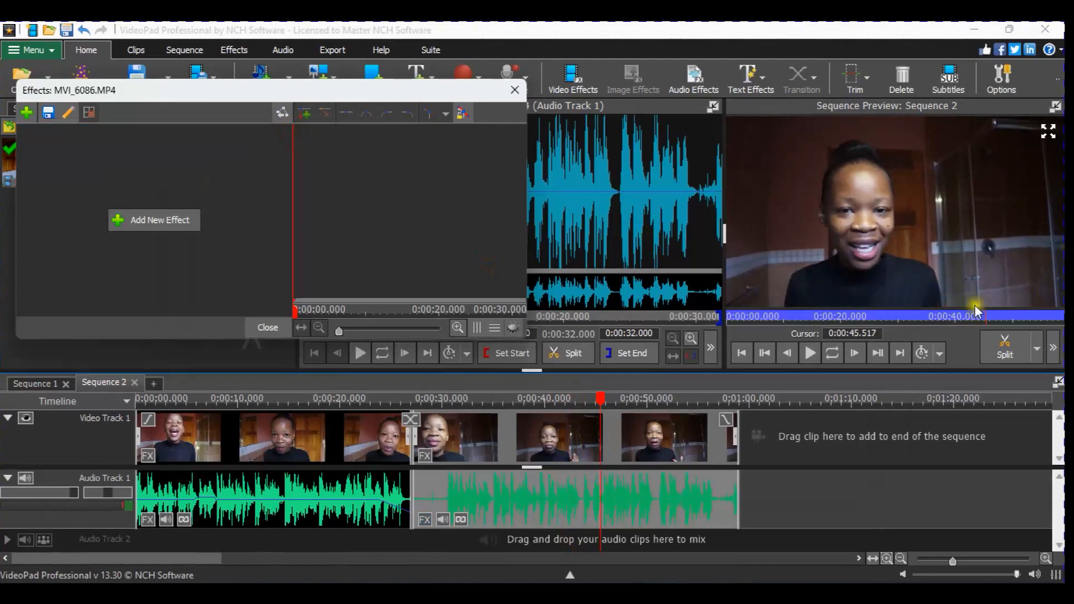
pyautogui.click(812, 352)
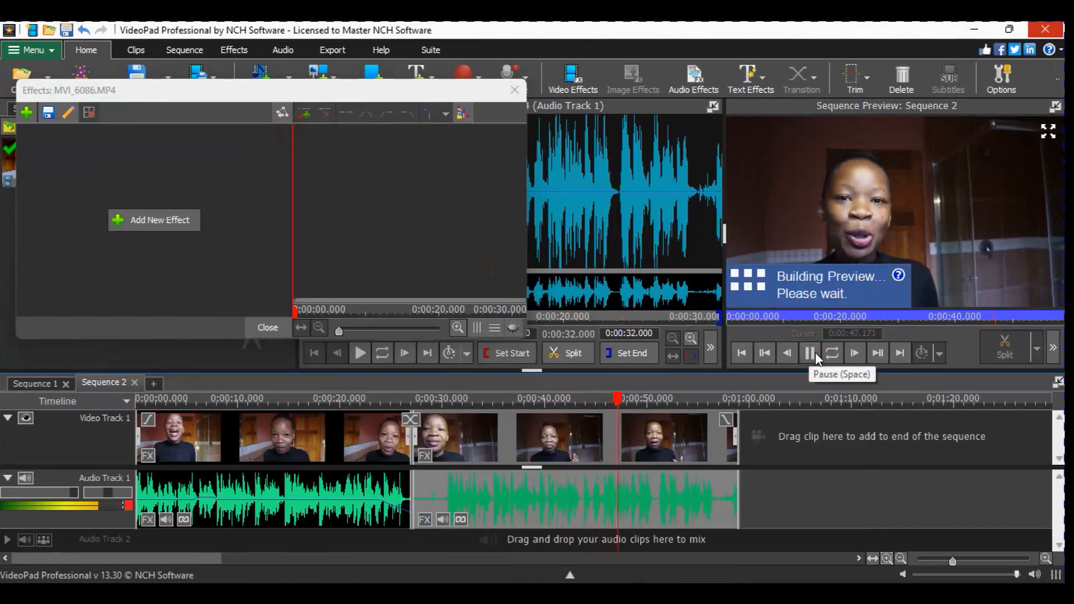
pyautogui.click(815, 352)
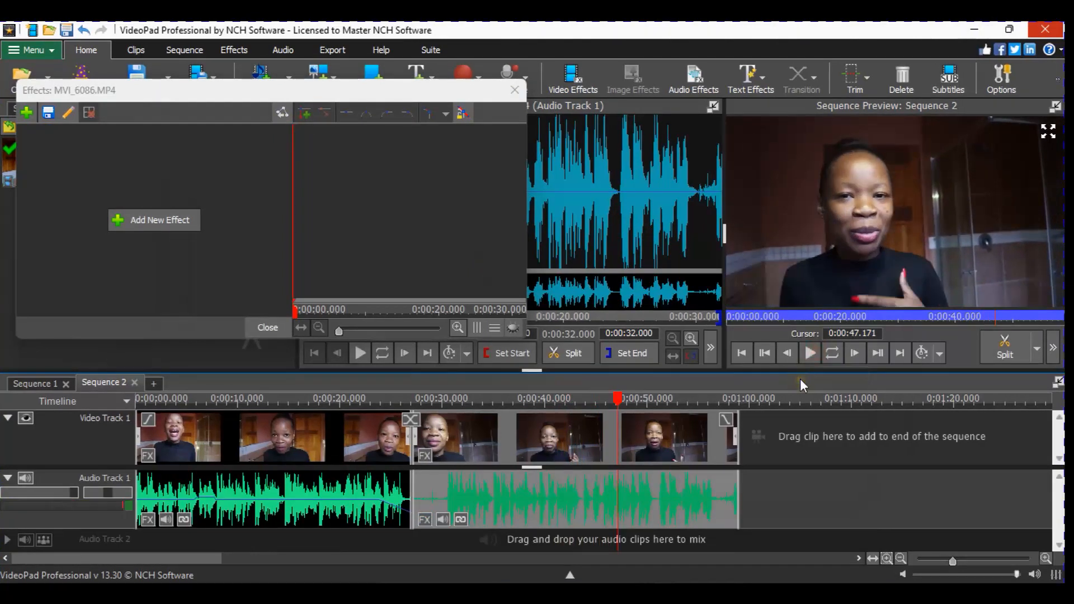
# - Re-add an Equalizer, pull 50 Hz and below down to -60 dB, close it, then delete it
pyautogui.click(24, 112)
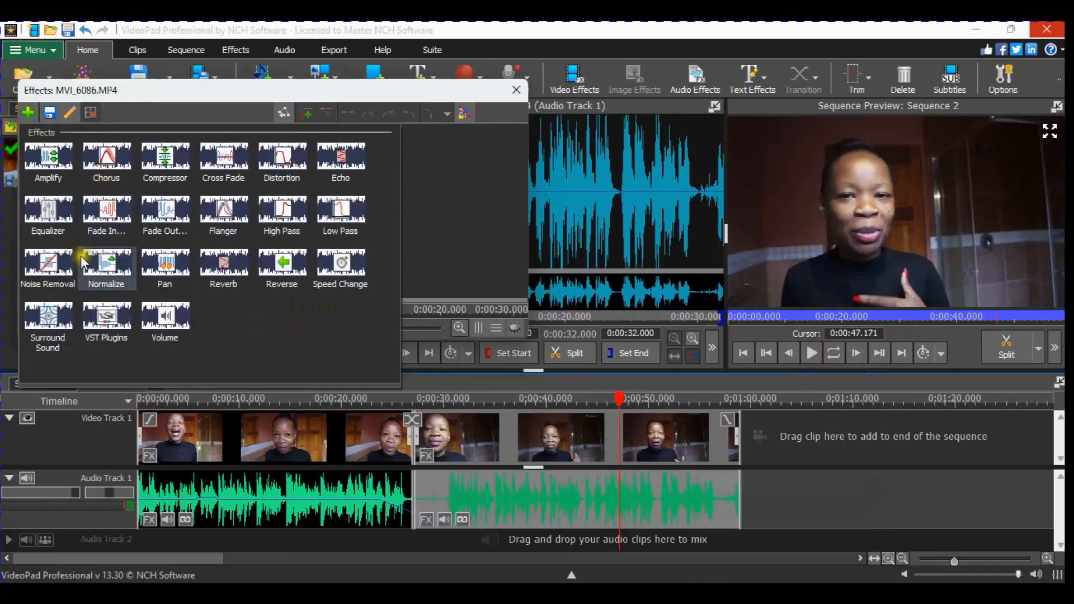
pyautogui.click(45, 202)
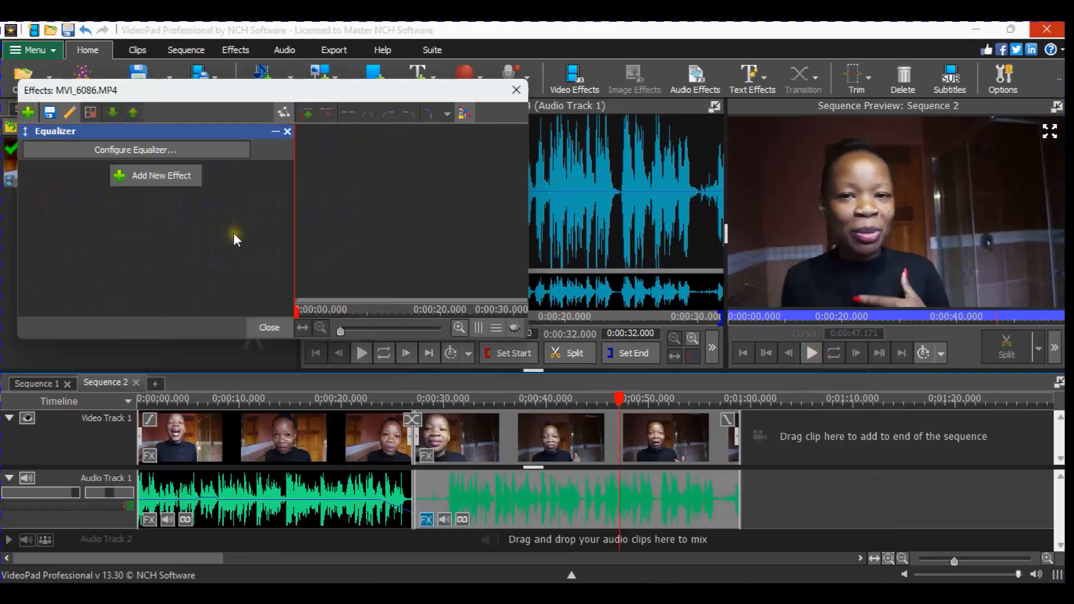
pyautogui.click(229, 150)
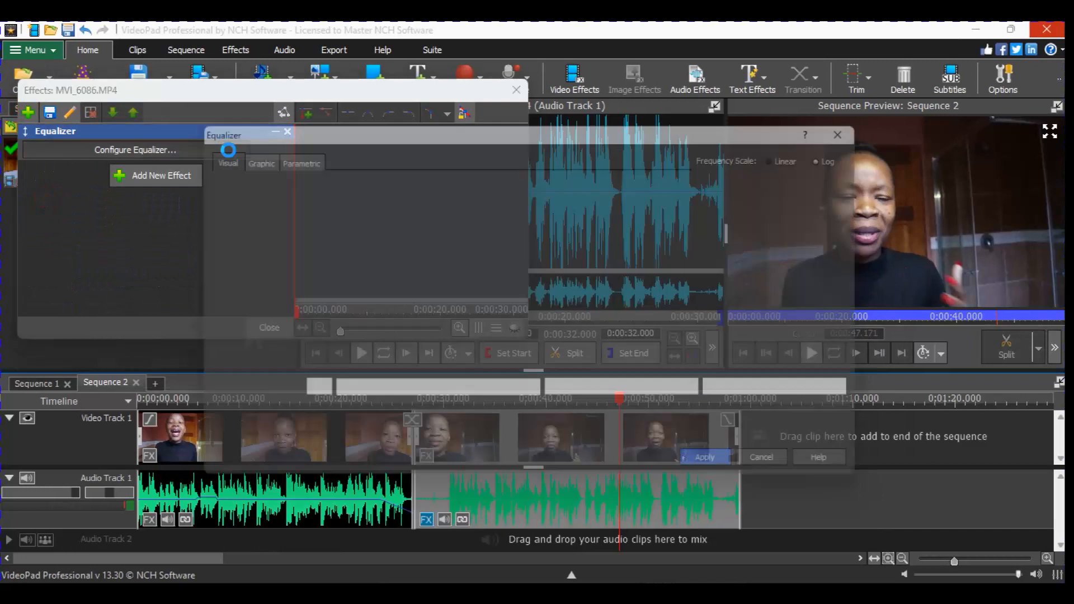
pyautogui.click(333, 220)
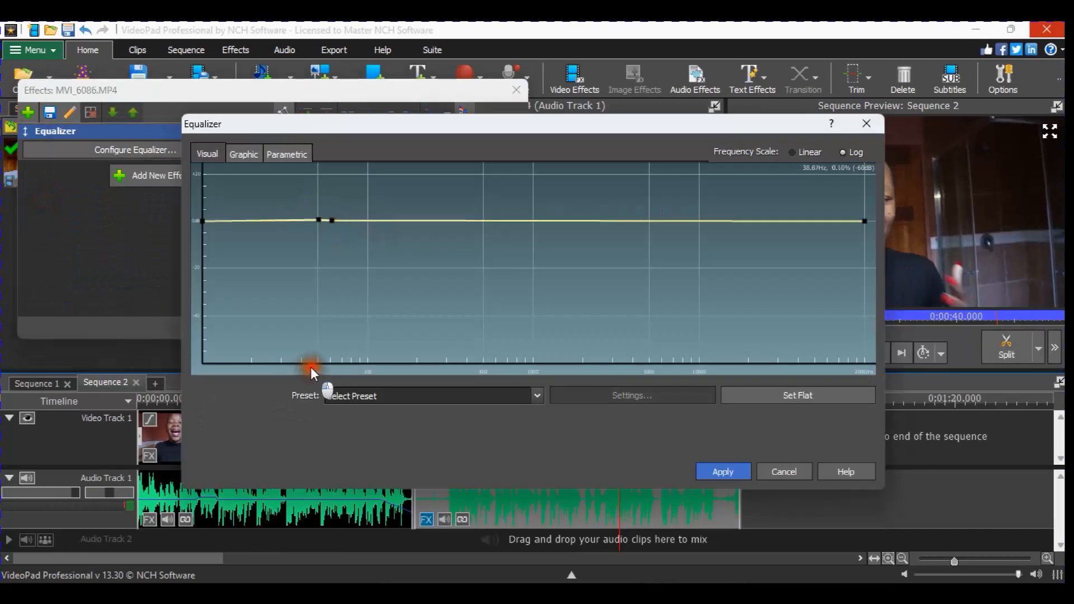
pyautogui.moveTo(321, 222); pyautogui.dragTo(359, 383)
pyautogui.moveTo(204, 221); pyautogui.dragTo(223, 422)
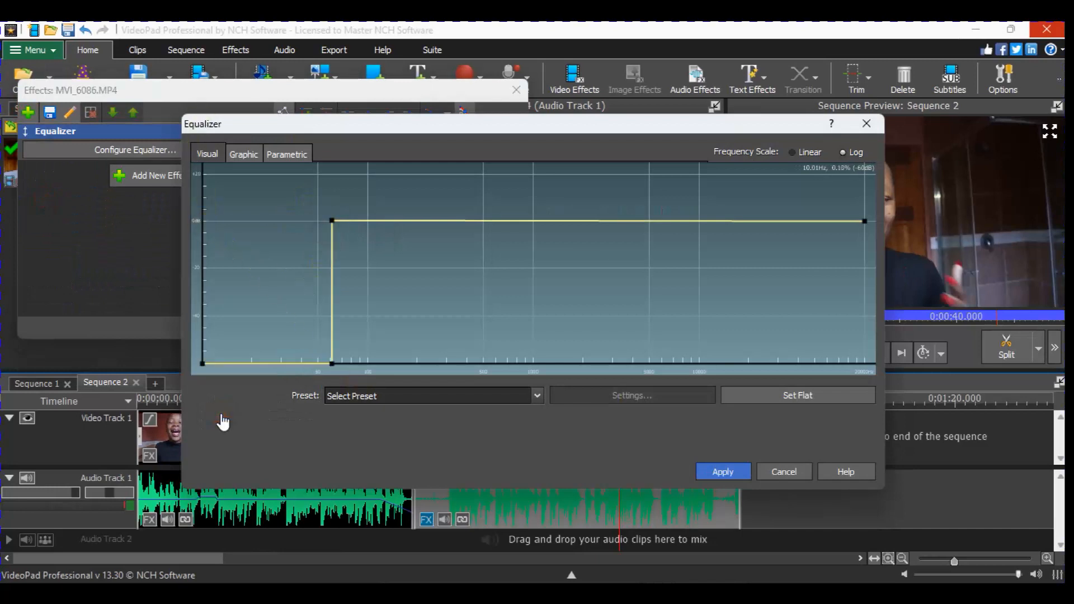
pyautogui.click(876, 125)
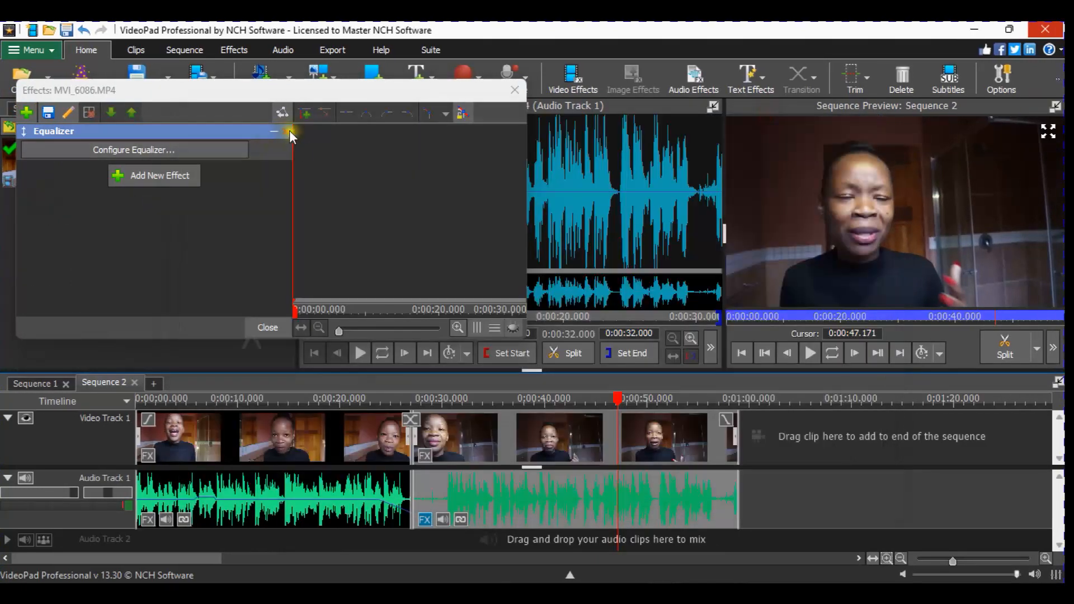
pyautogui.click(290, 132)
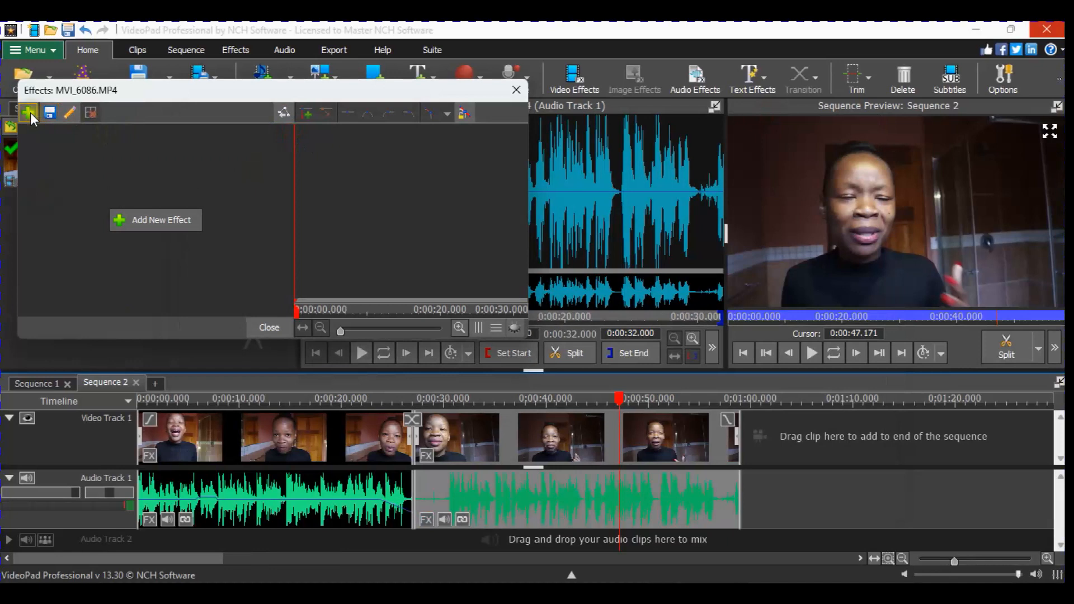
pyautogui.click(28, 112)
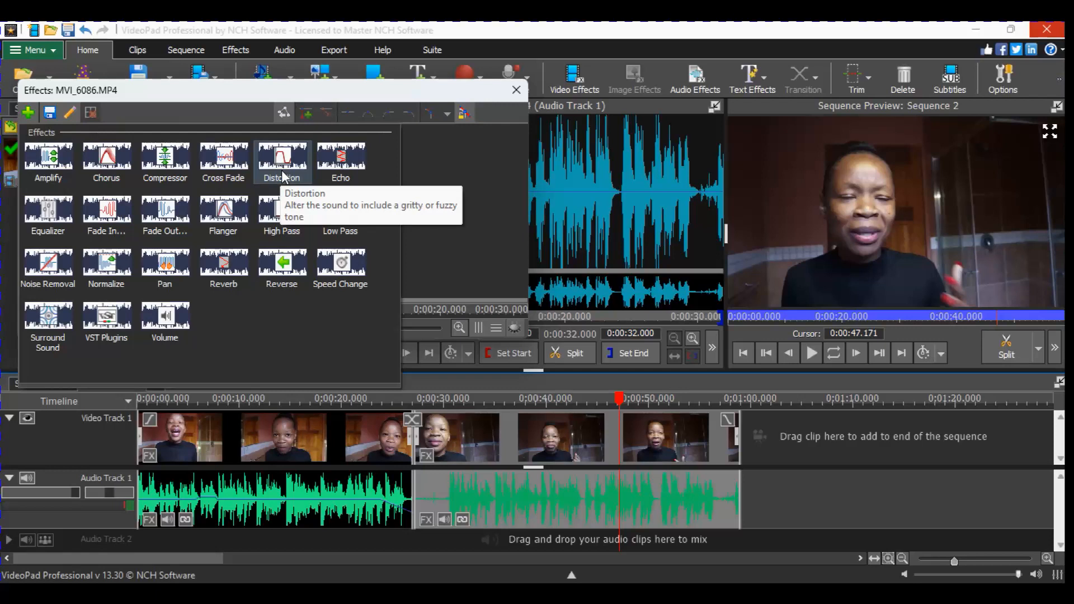
pyautogui.click(282, 171)
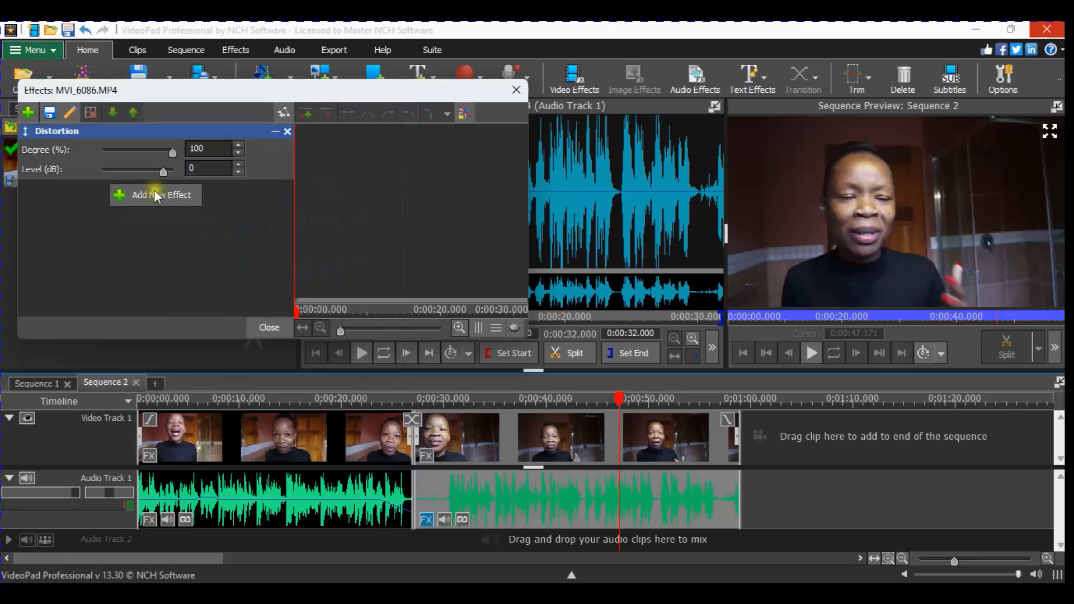
pyautogui.click(598, 398)
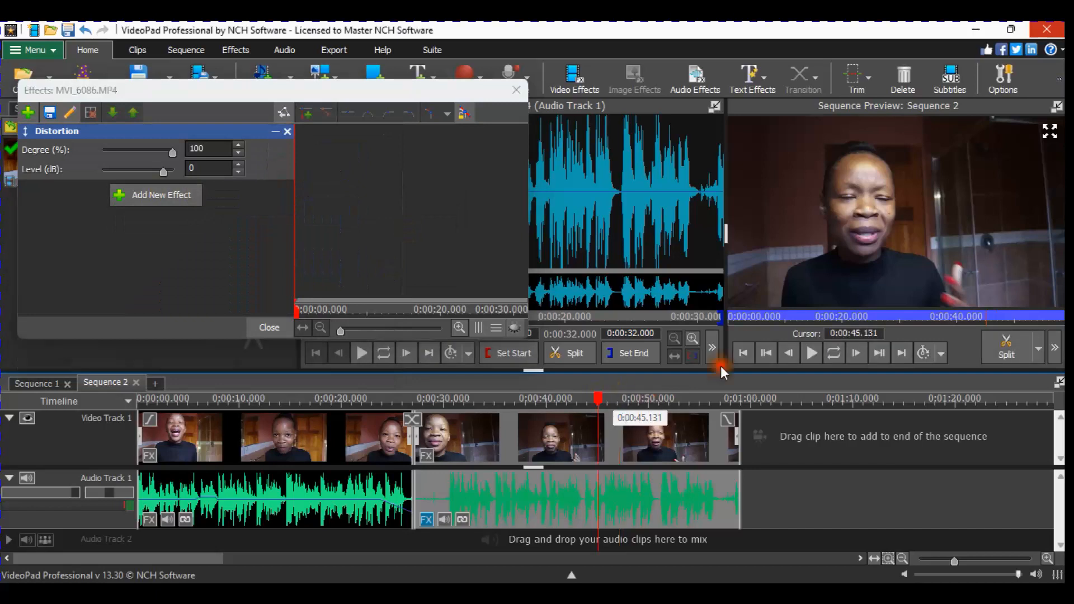
pyautogui.click(812, 353)
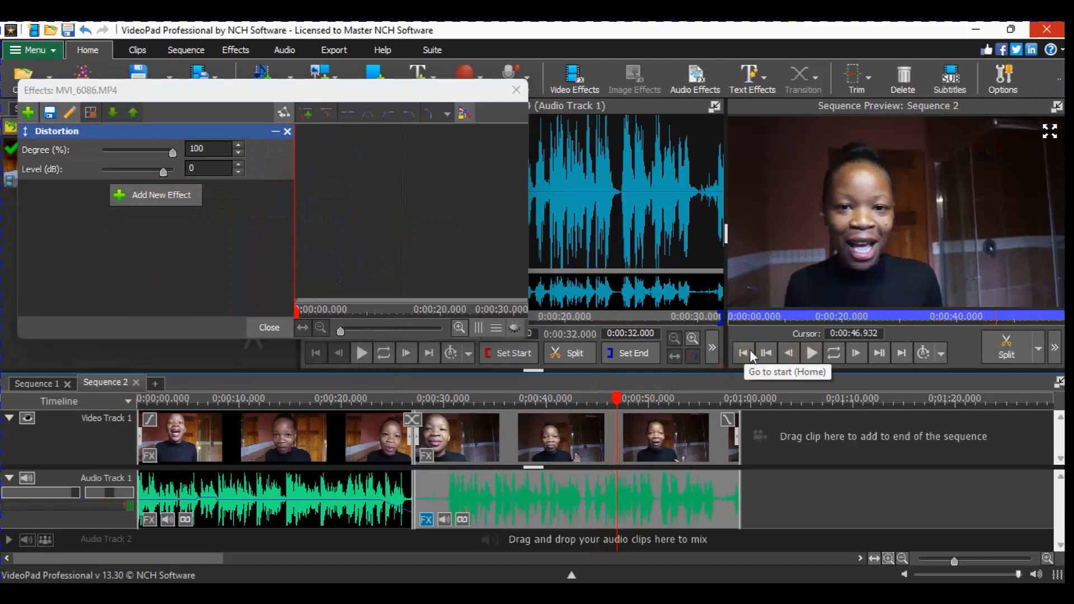
pyautogui.click(291, 132)
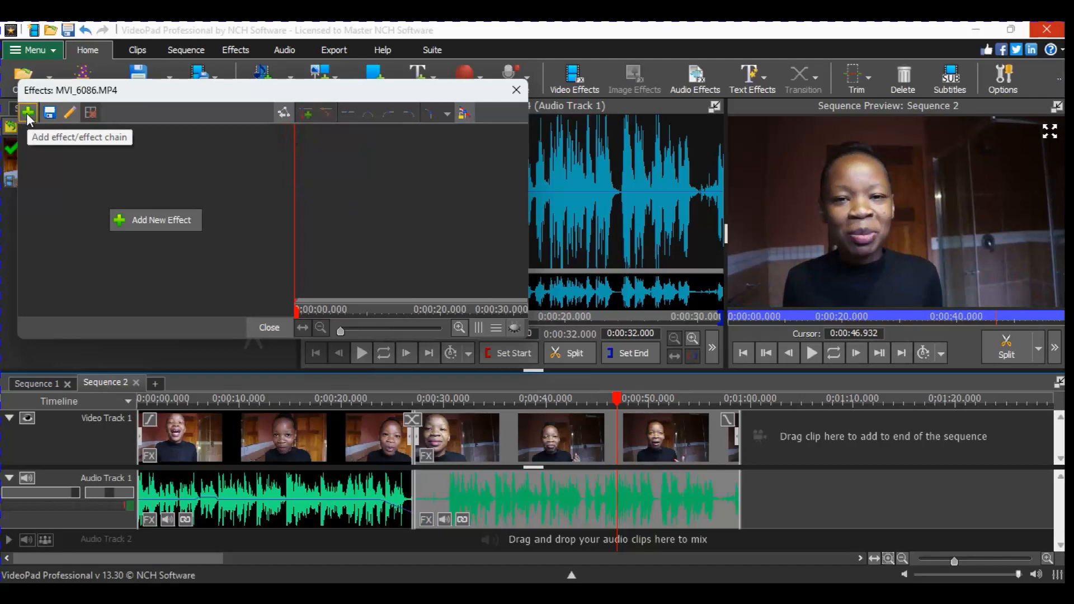
# - Add an Amplify effect to the second clip's audio and close the effects window
pyautogui.click(27, 113)
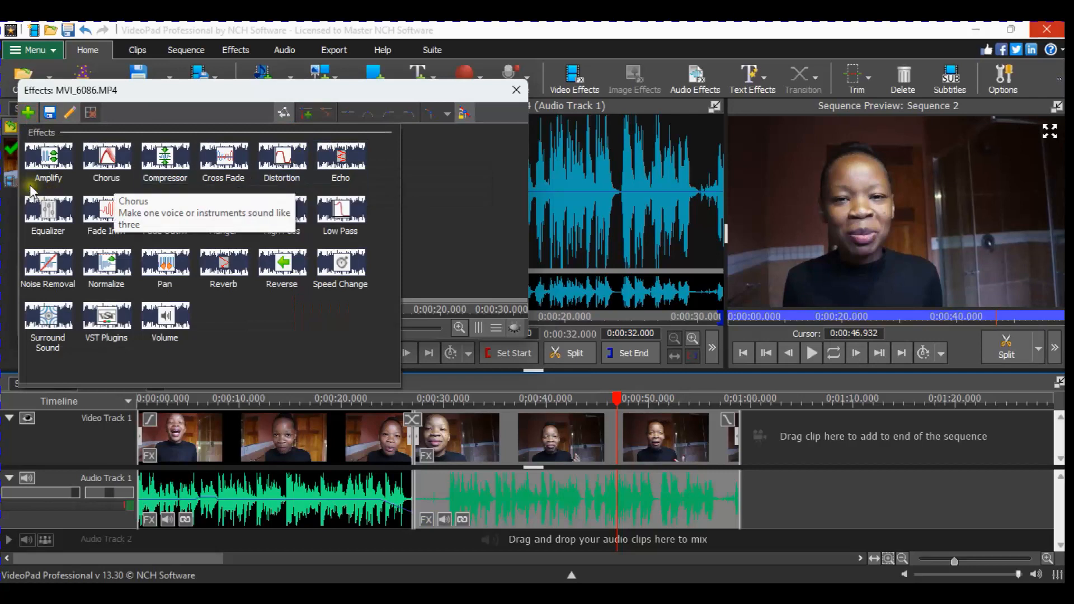
pyautogui.click(48, 160)
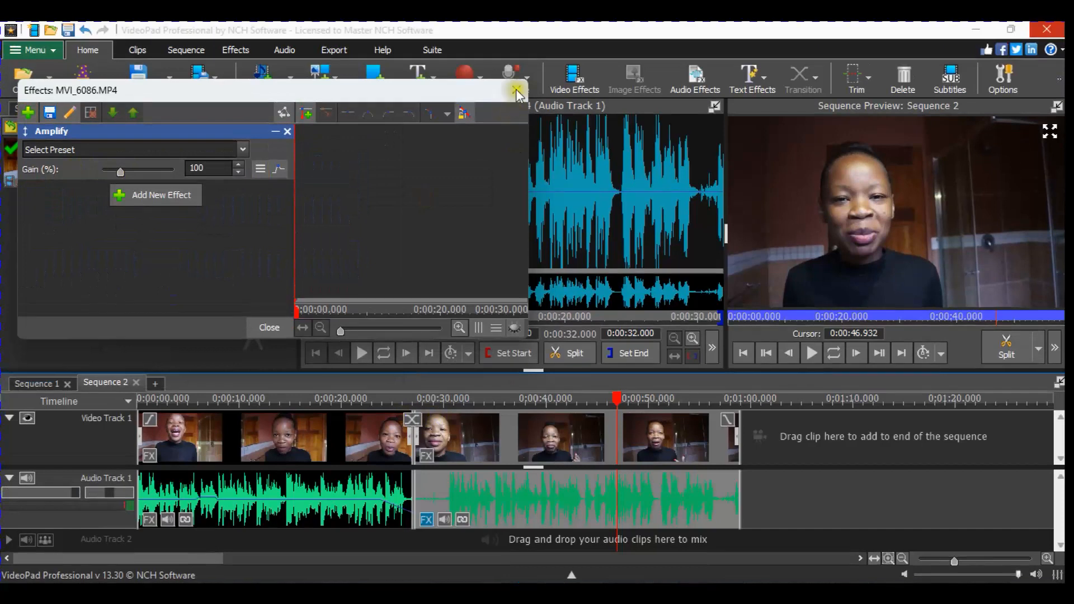
pyautogui.click(516, 77)
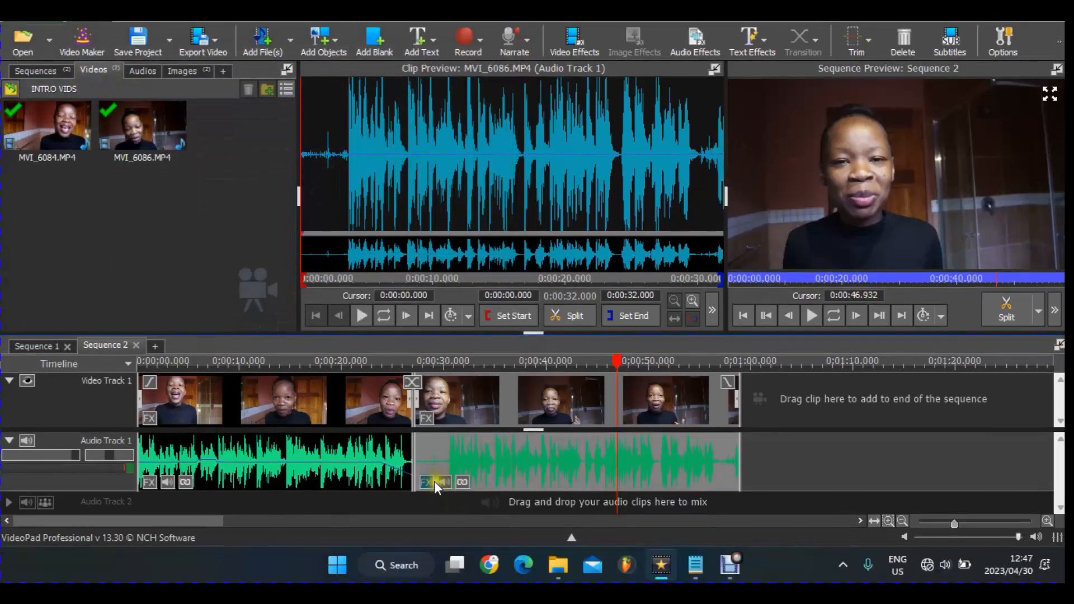
# - Boost the Amplify gain to 301% and preview the louder audio
pyautogui.click(434, 481)
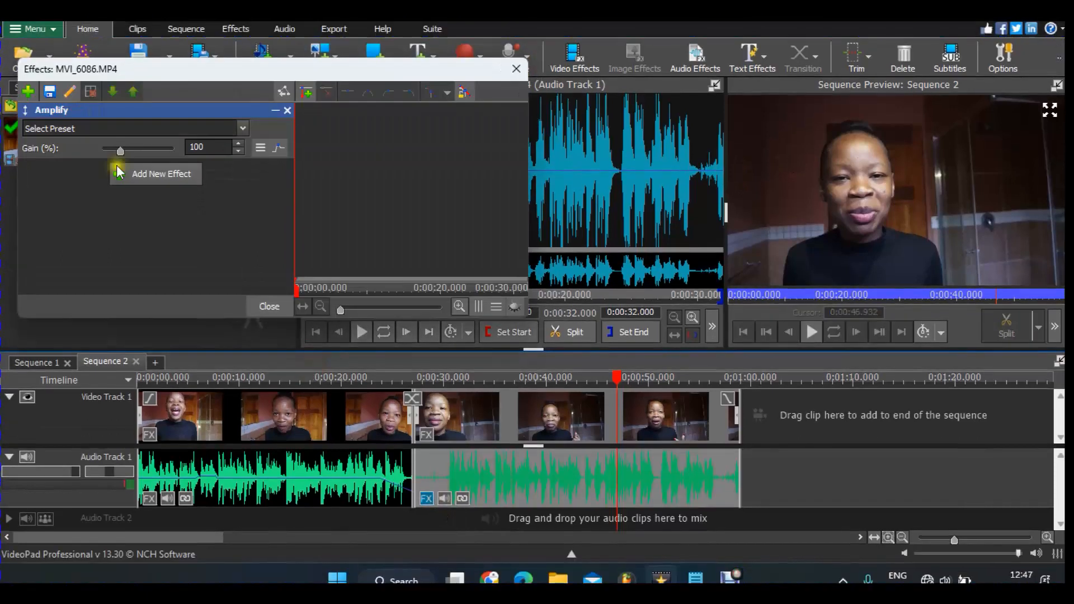
pyautogui.click(120, 150)
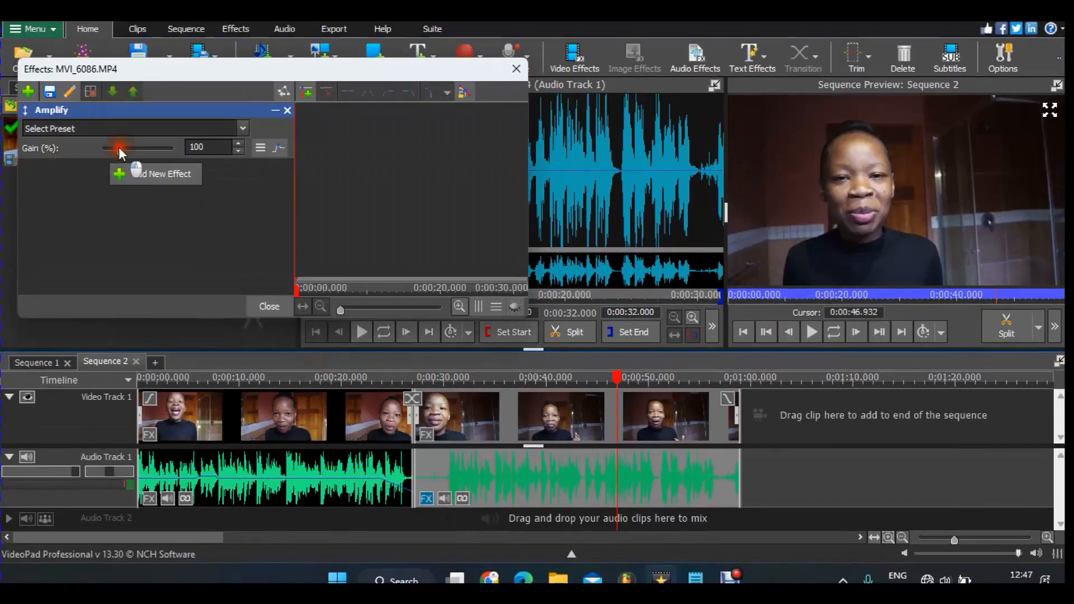
pyautogui.moveTo(129, 147); pyautogui.dragTo(155, 150)
pyautogui.click(821, 334)
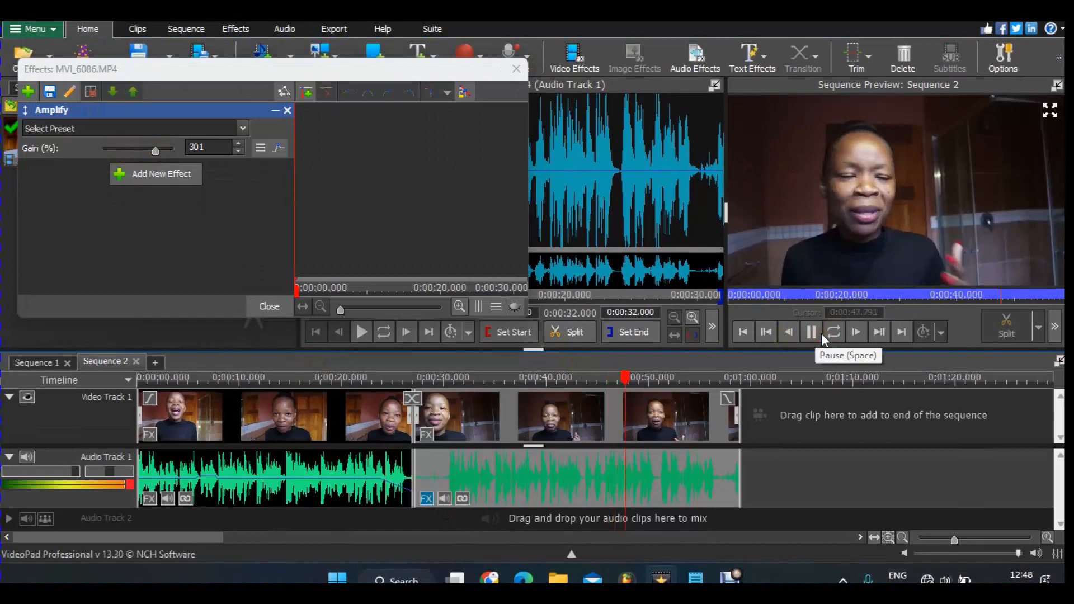
pyautogui.click(821, 334)
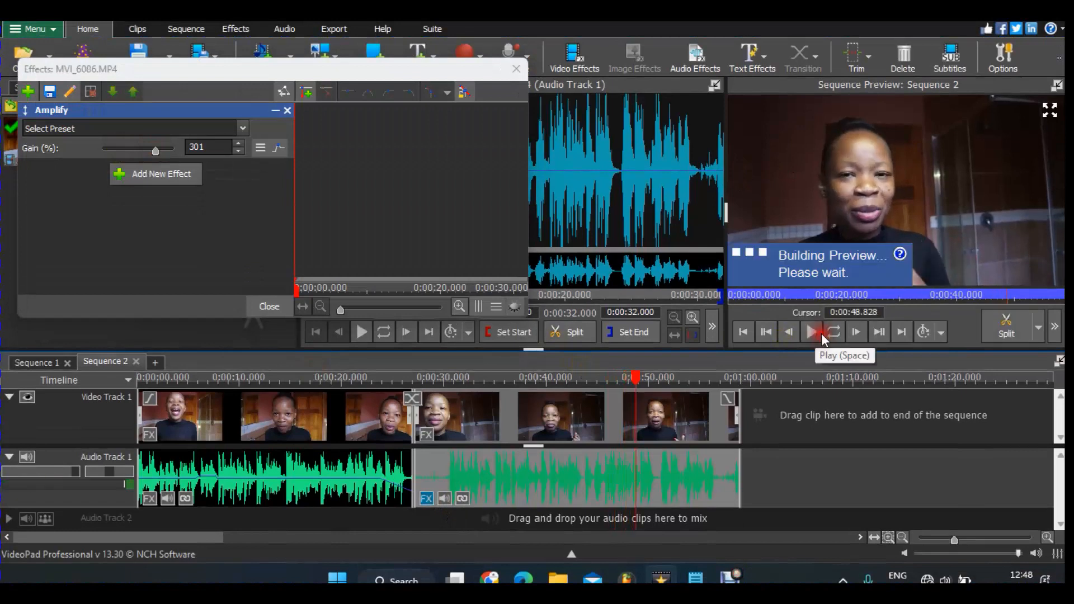
# - Lower Amplify gain to 81%, preview it, then delete Amplify and close the effects window
pyautogui.moveTo(152, 149); pyautogui.dragTo(116, 147)
pyautogui.click(814, 332)
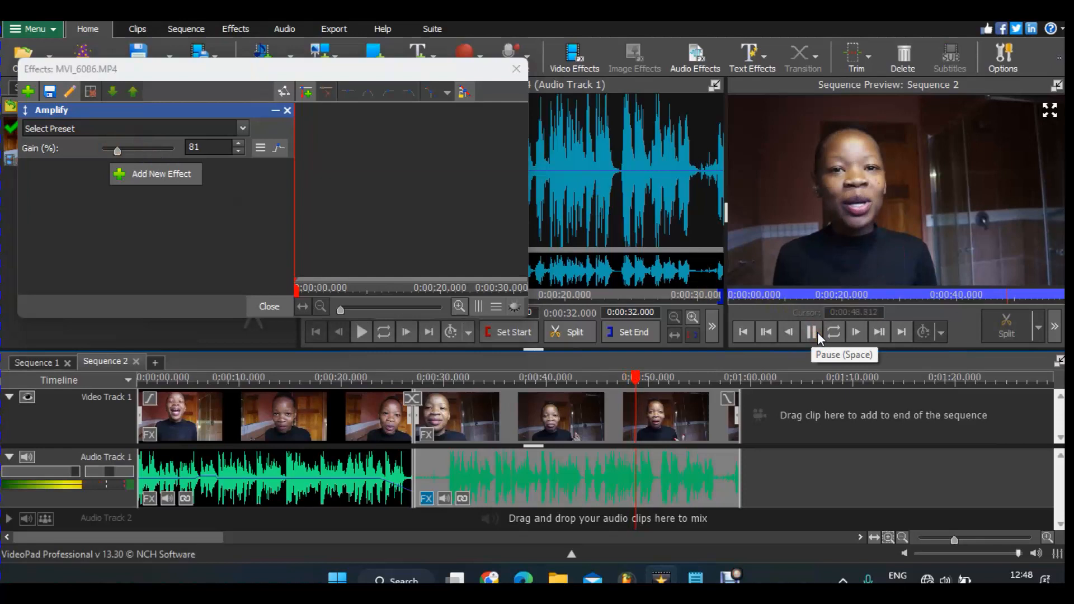
pyautogui.click(817, 331)
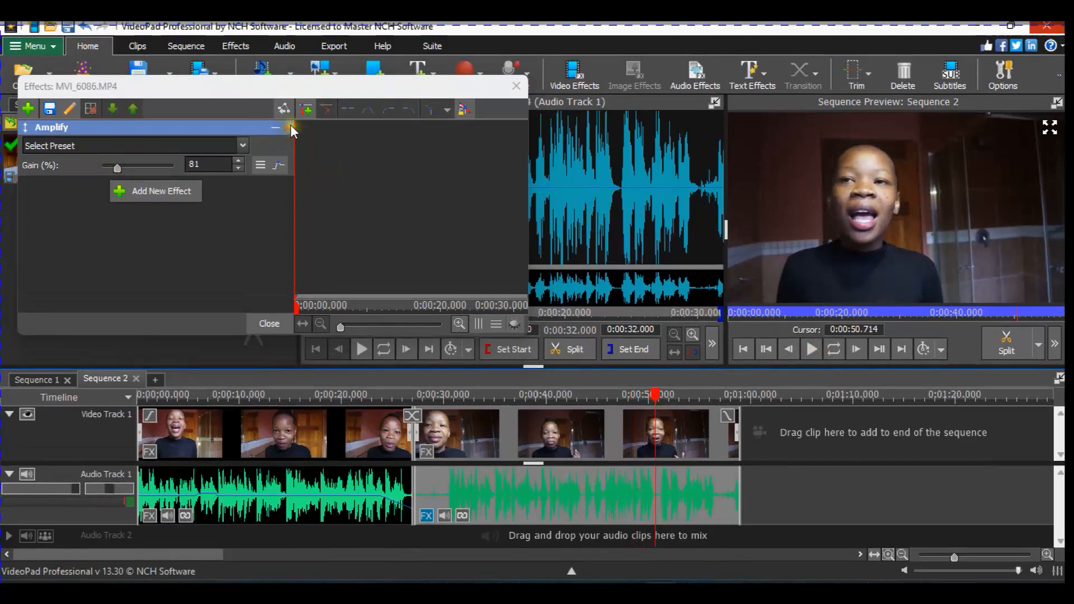
pyautogui.click(290, 125)
pyautogui.click(516, 86)
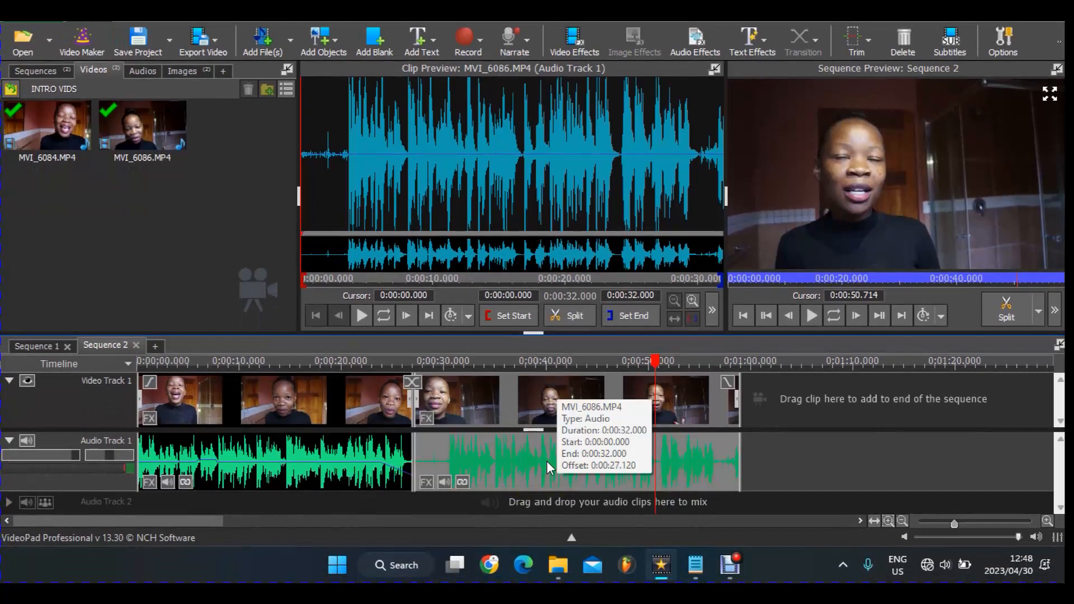
# - Return MVI_6086's Clip Volume slider to near maximum, then view its audio effects list
pyautogui.click(443, 480)
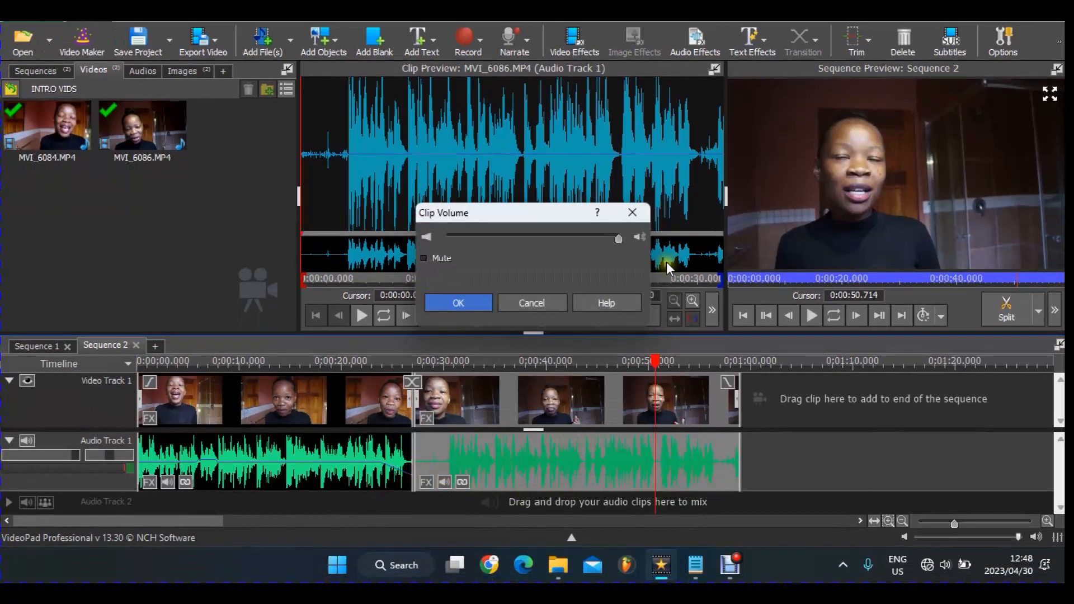
pyautogui.click(619, 237)
pyautogui.moveTo(626, 237); pyautogui.dragTo(594, 239)
pyautogui.moveTo(588, 238); pyautogui.dragTo(609, 240)
pyautogui.moveTo(603, 238); pyautogui.dragTo(626, 238)
pyautogui.click(632, 212)
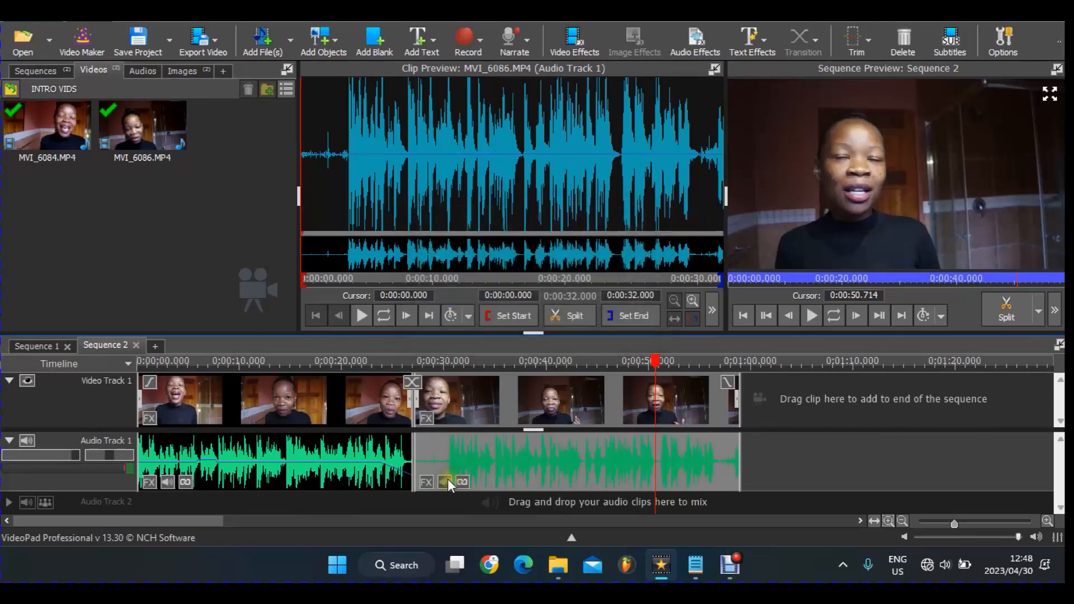
pyautogui.click(426, 481)
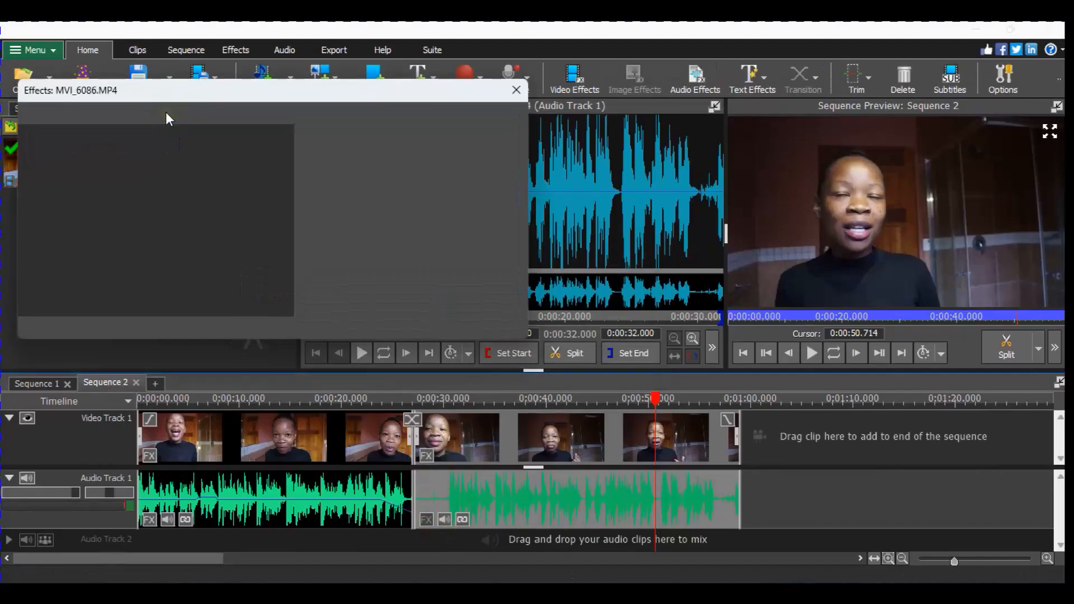
# - Dismiss the audio effects list and close MVI_6086.MP4's effects window without adding any effect
pyautogui.click(50, 153)
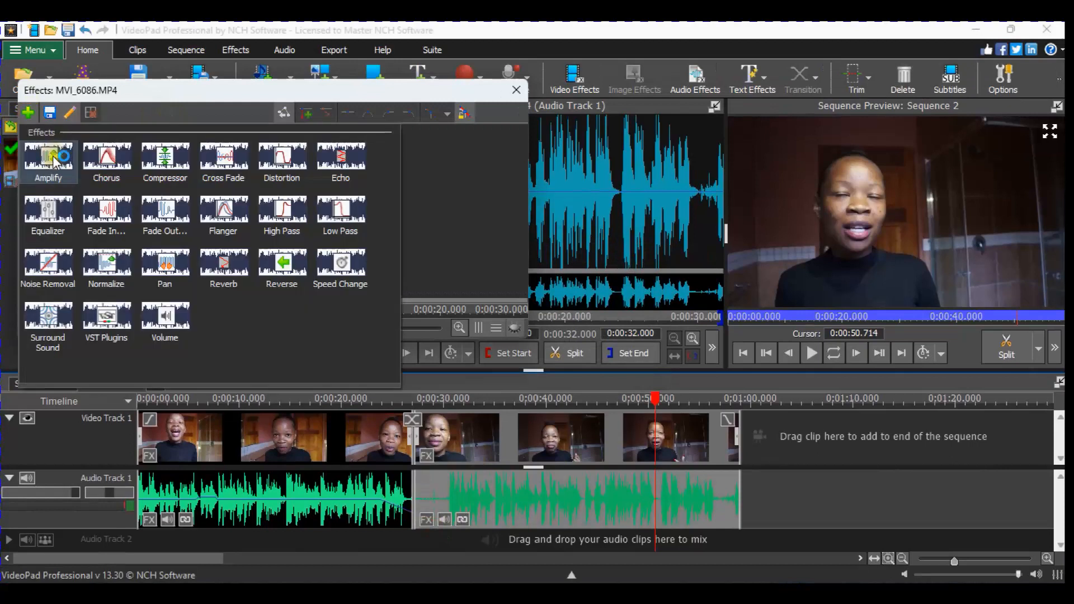
pyautogui.click(53, 156)
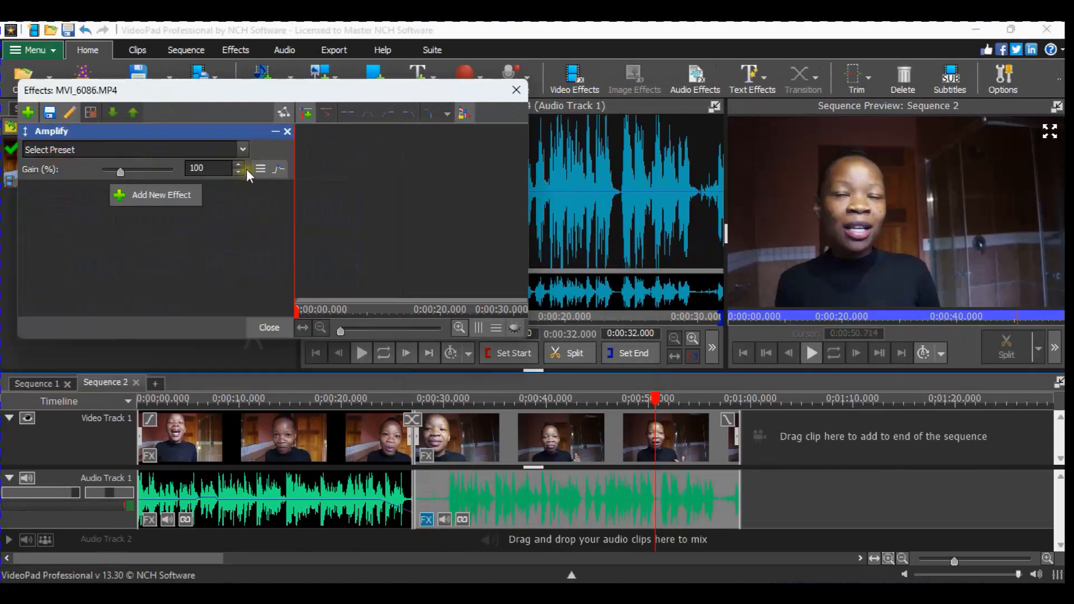
pyautogui.click(517, 90)
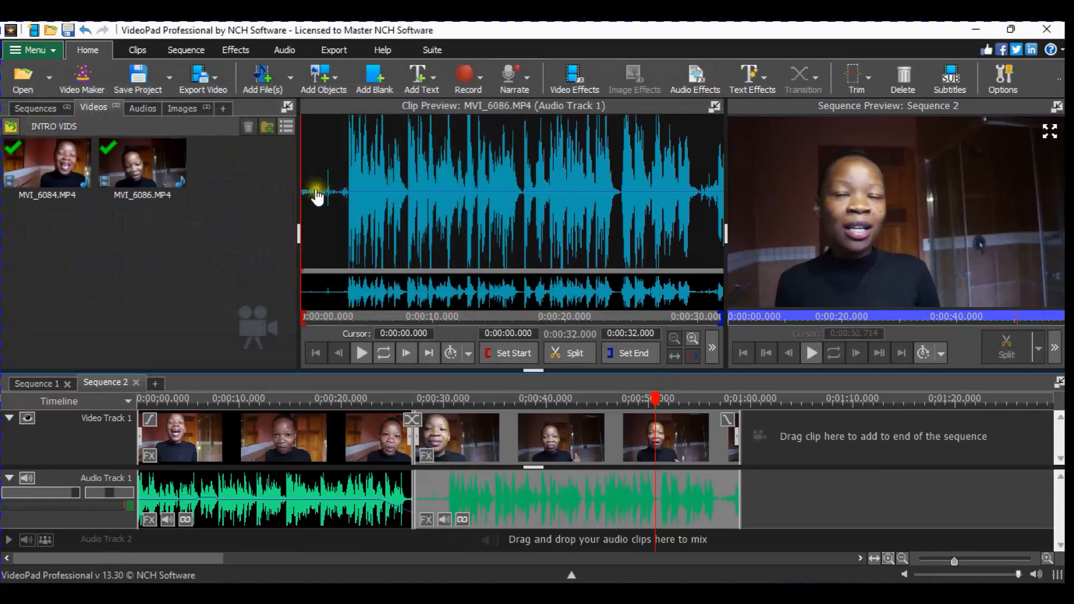
# - Scrub the clip preview waveform to about 1 second, back to the start, then to about 19 seconds
pyautogui.click(306, 139)
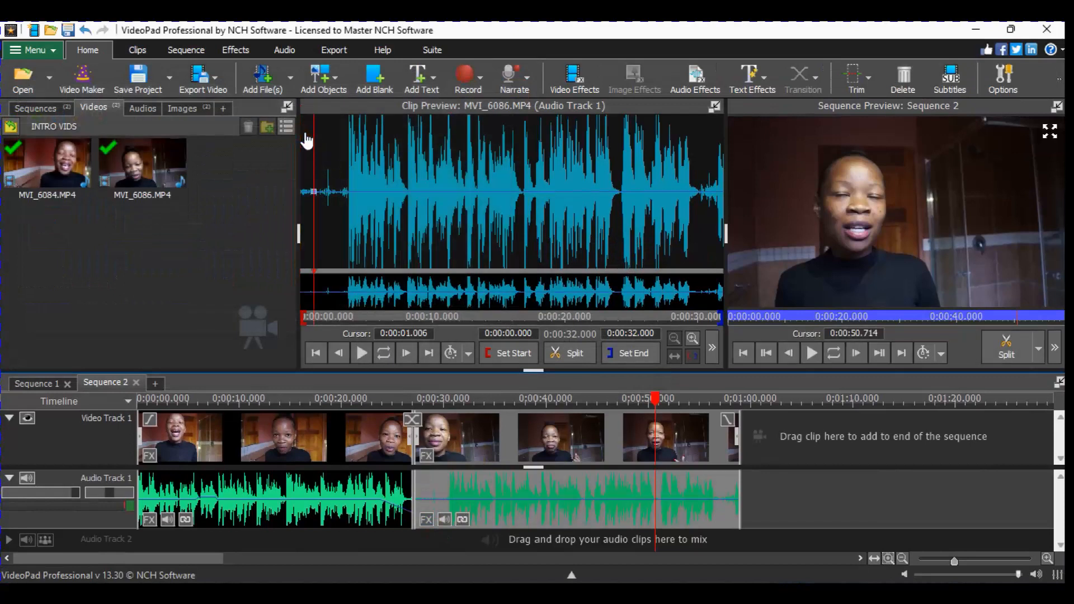
pyautogui.click(329, 193)
pyautogui.click(335, 194)
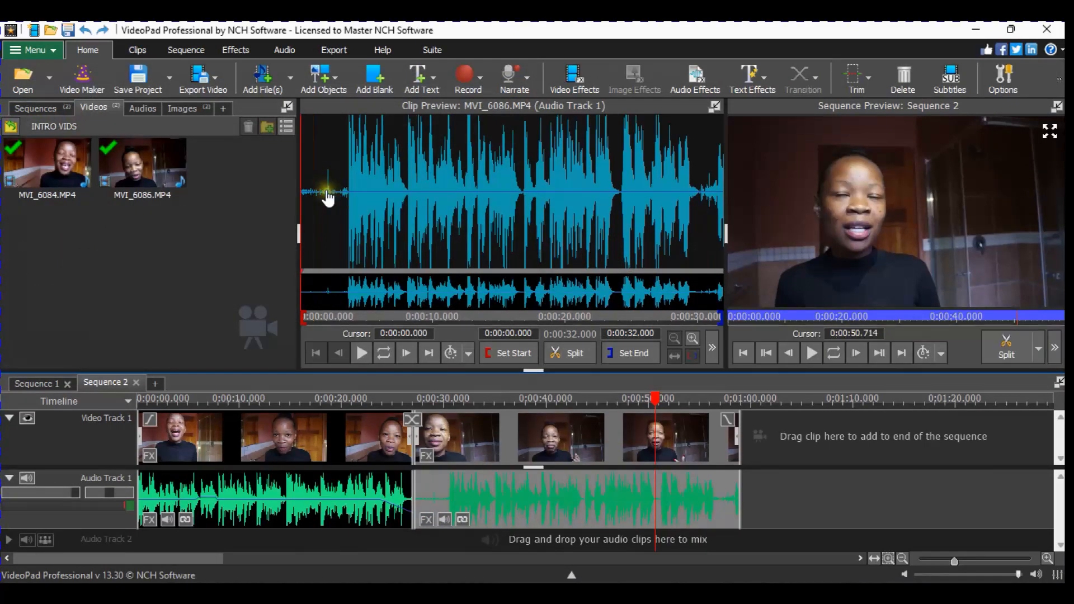
pyautogui.click(558, 289)
pyautogui.click(558, 289)
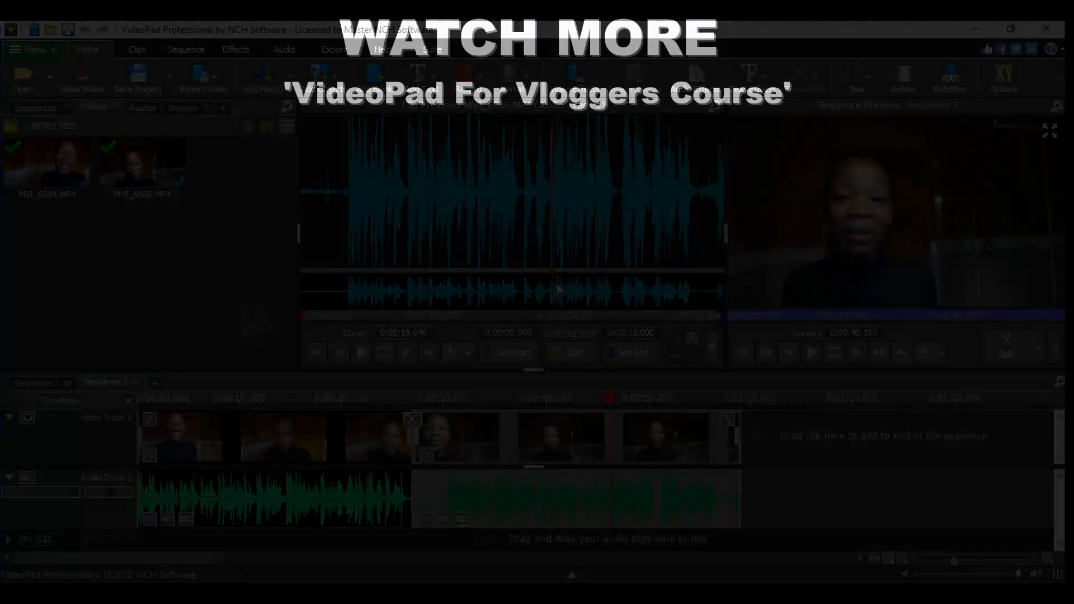